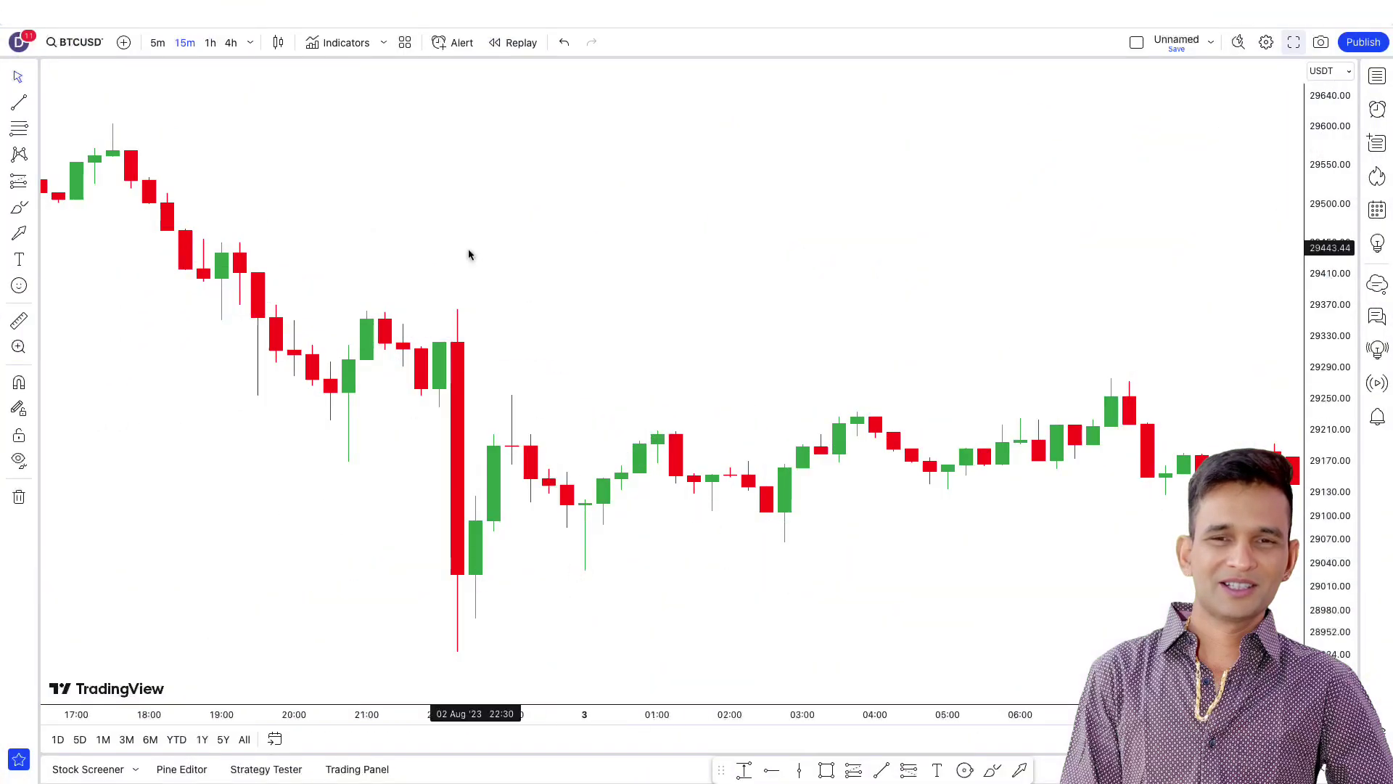
# Search the indicators for "reversal Signals" and add Reversal Signals [LuxAlgo] to the BTCUSDT chart.
pyautogui.click(337, 44)
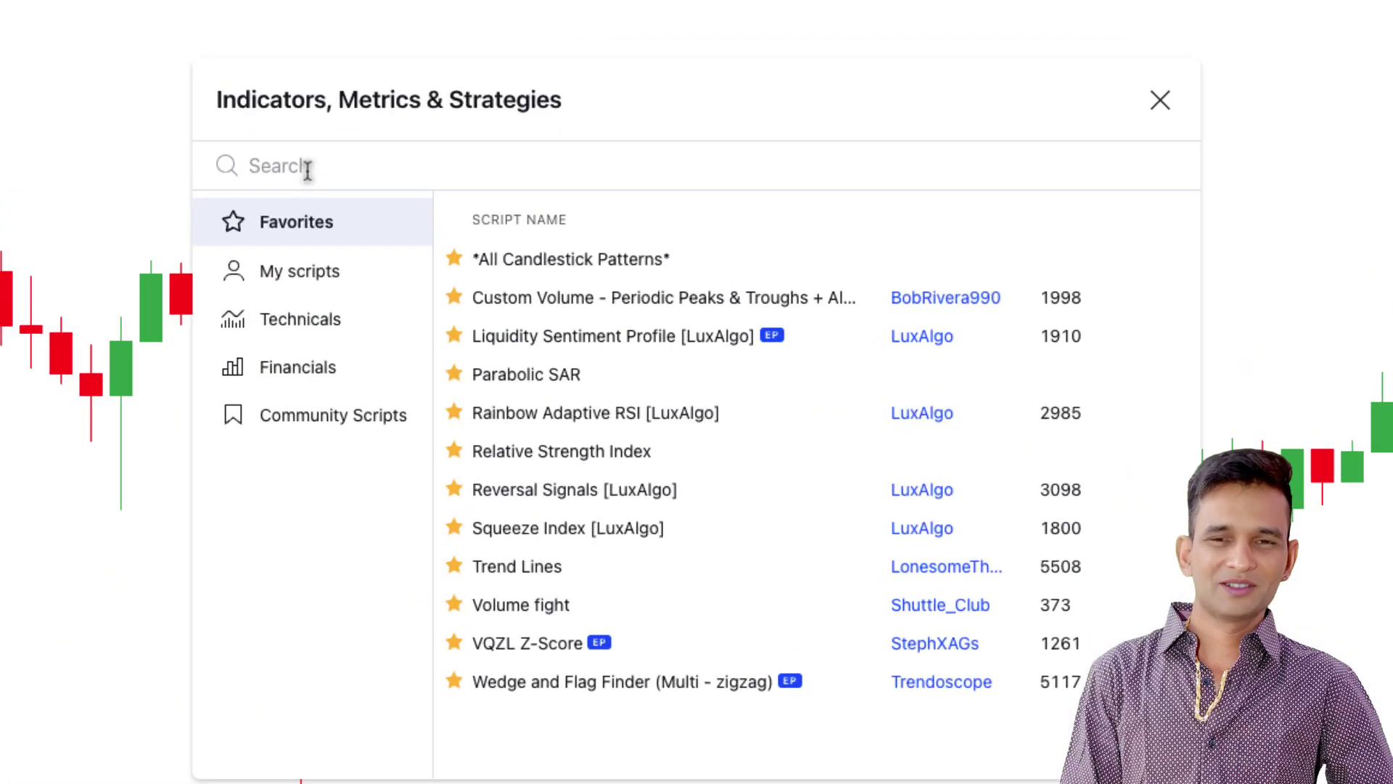
pyautogui.write('reversal ')
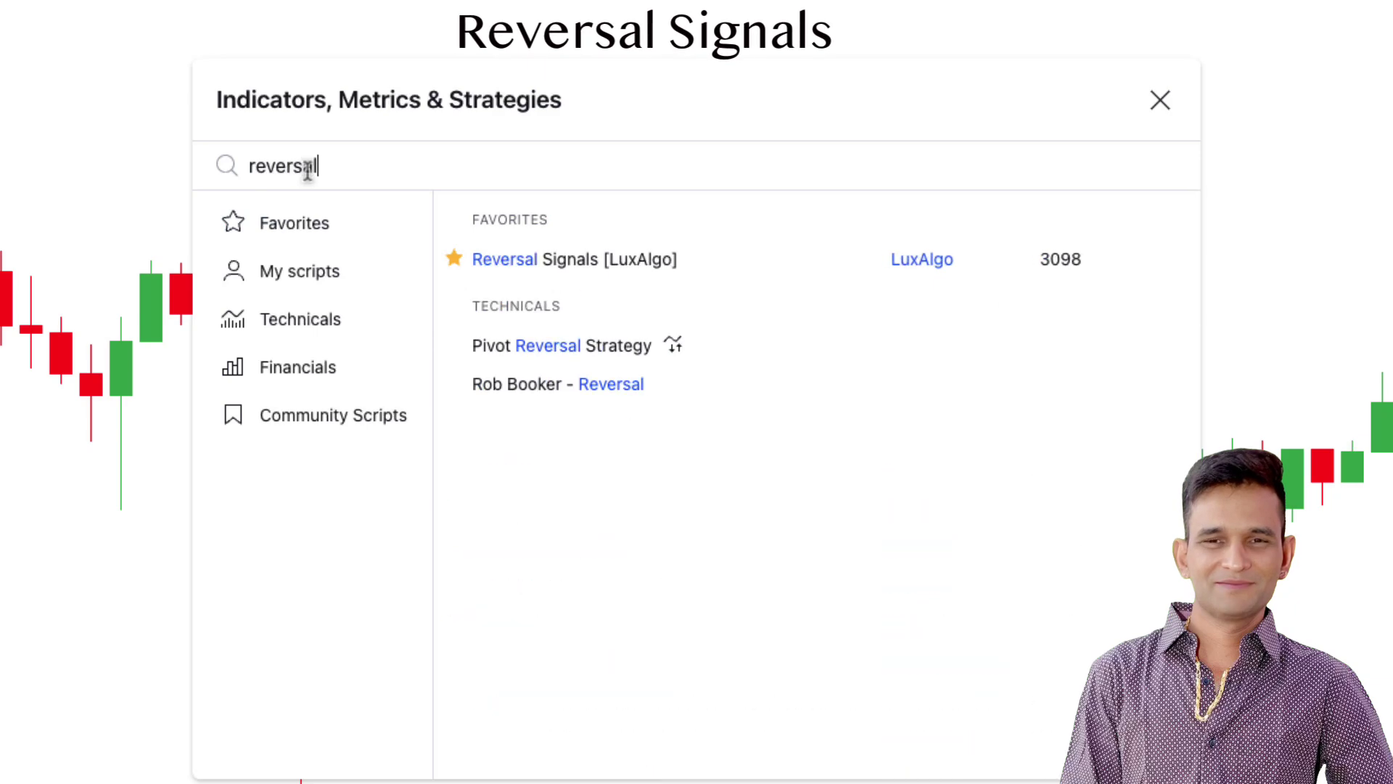
pyautogui.write('Signal')
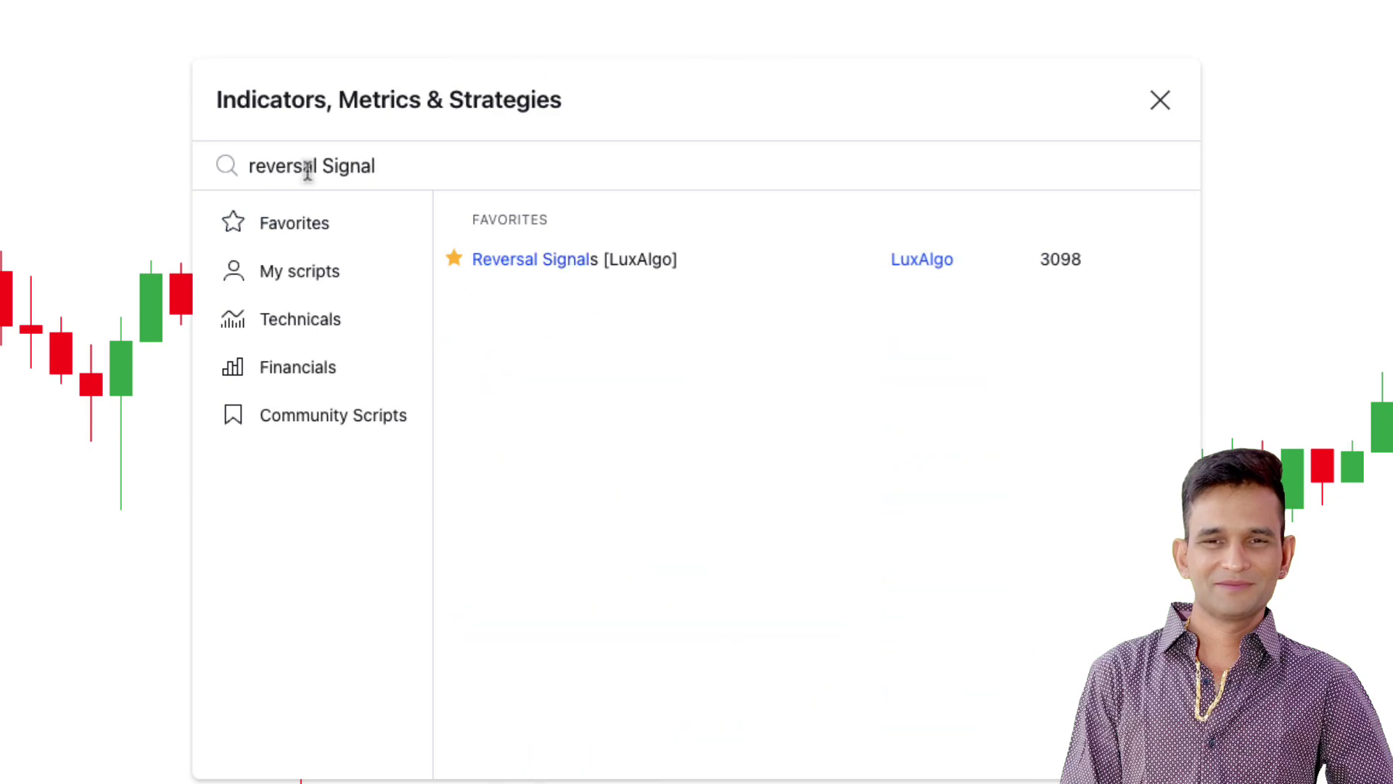
pyautogui.write('s')
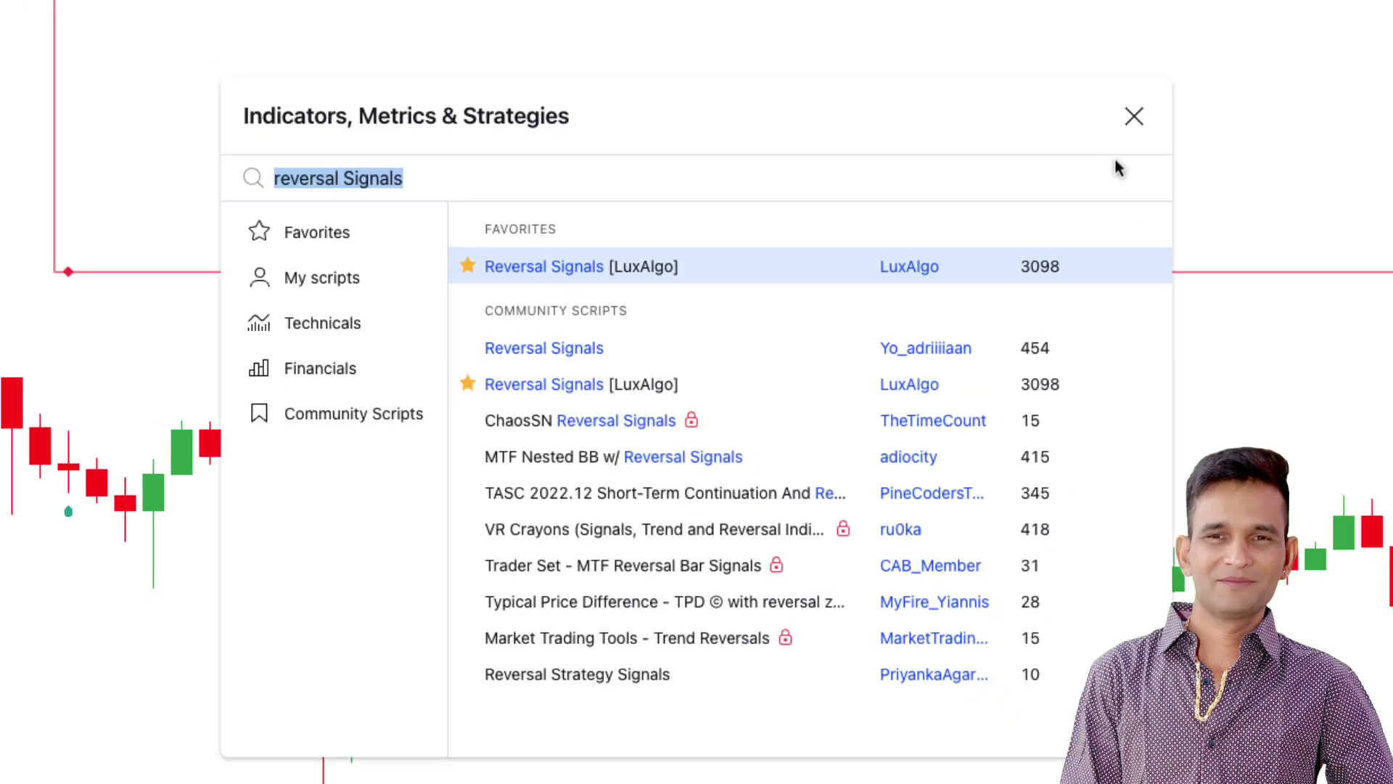
pyautogui.click(1160, 100)
# Examine the momentum and exhaustion labels and the support and resistance step lines across the chart's price history.
pyautogui.moveTo(360, 452); pyautogui.dragTo(415, 452)
pyautogui.moveTo(299, 463); pyautogui.dragTo(833, 465)
pyautogui.scroll(-5, 315, 520)
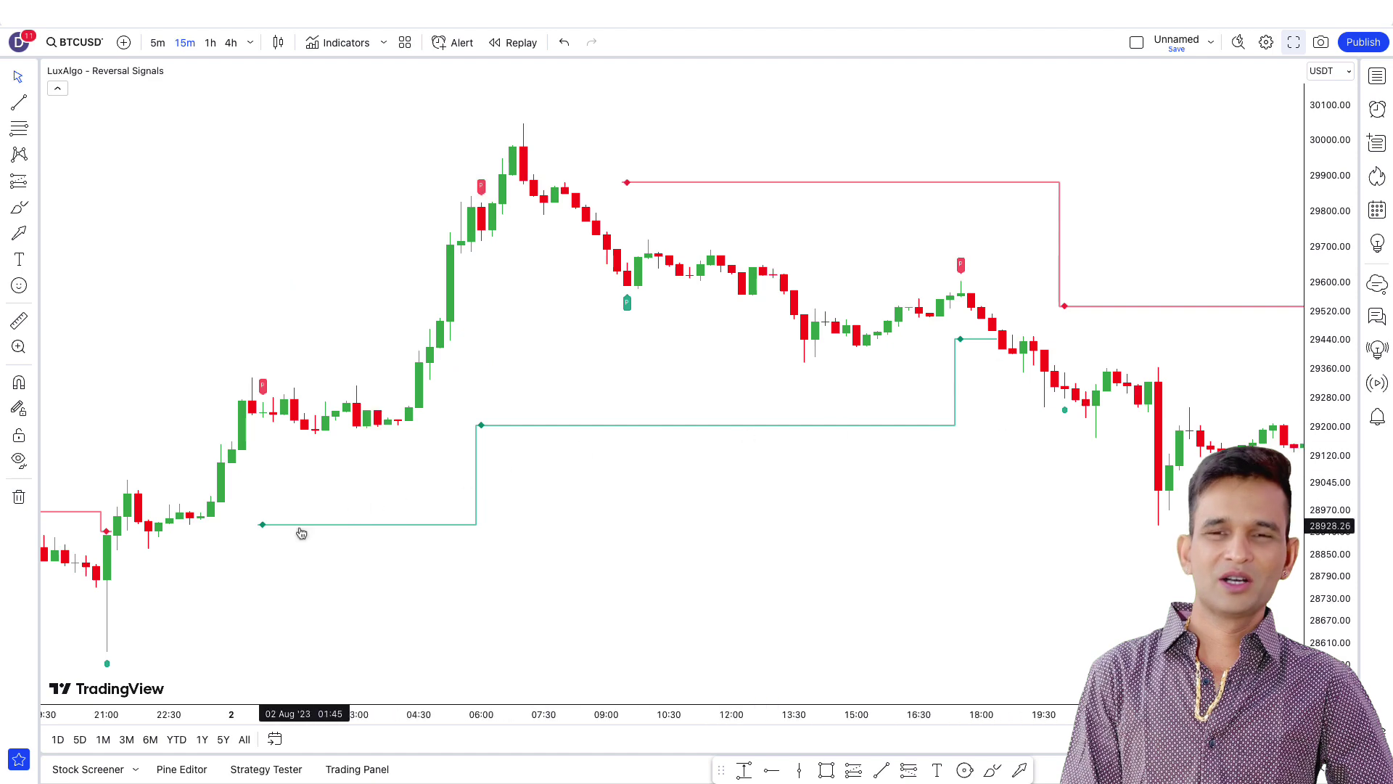
pyautogui.hscroll(-10, 81, 662)
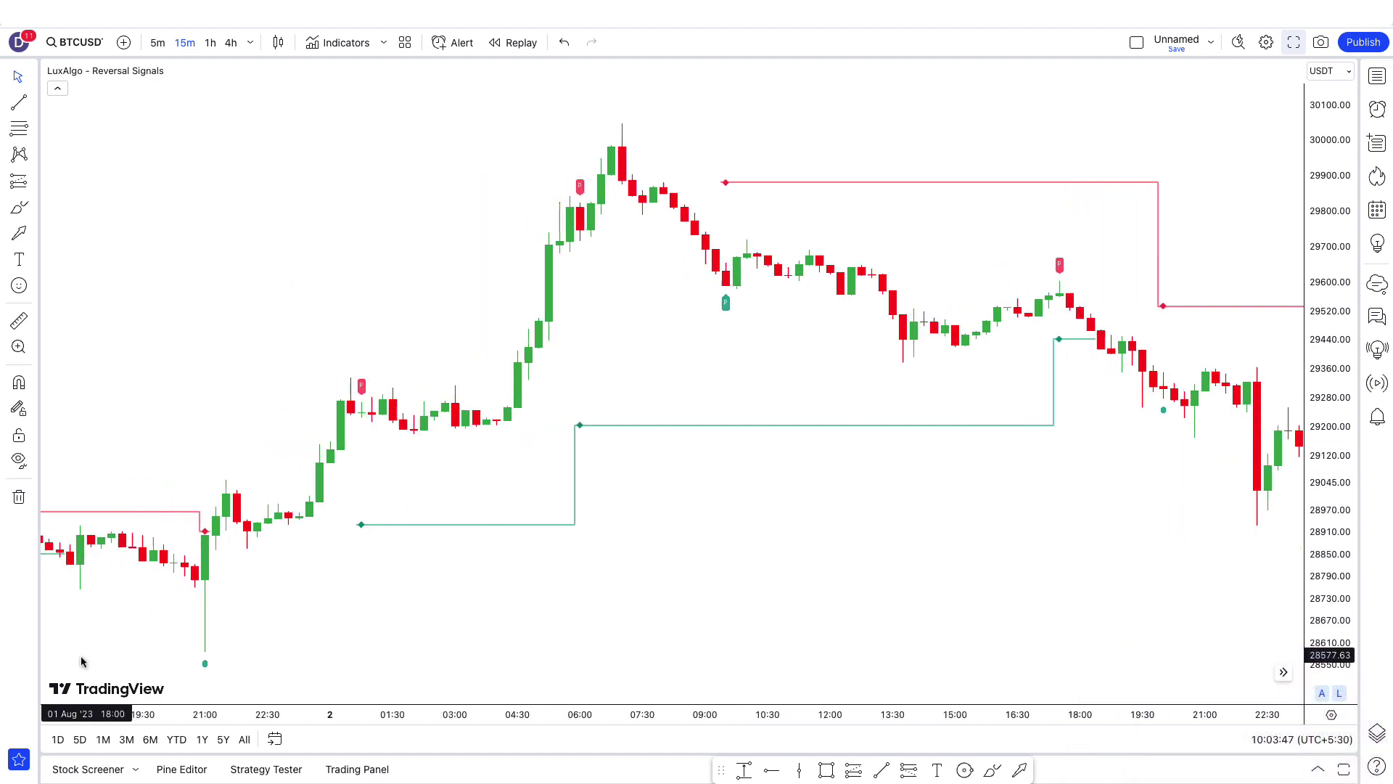
pyautogui.hscroll(-10, 478, 418)
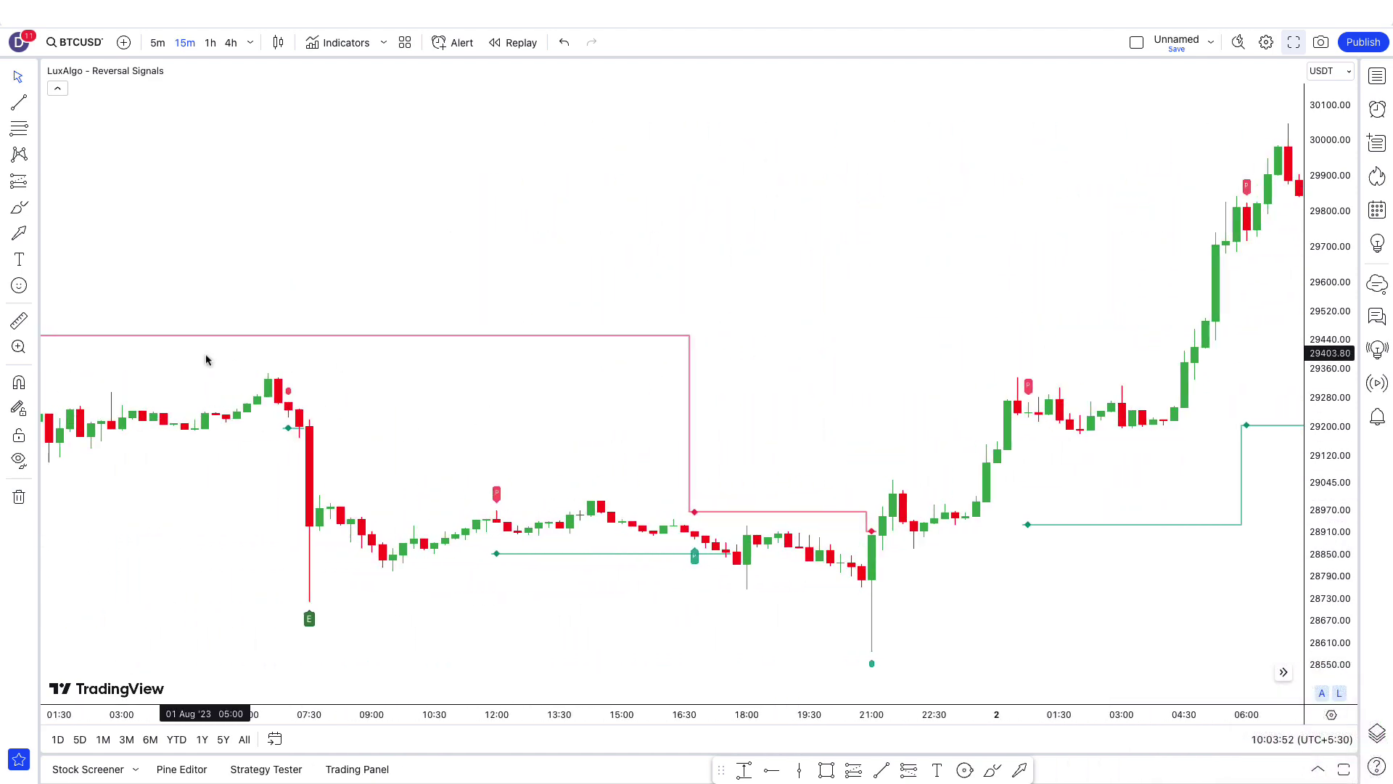
pyautogui.hscroll(-10, 60, 343)
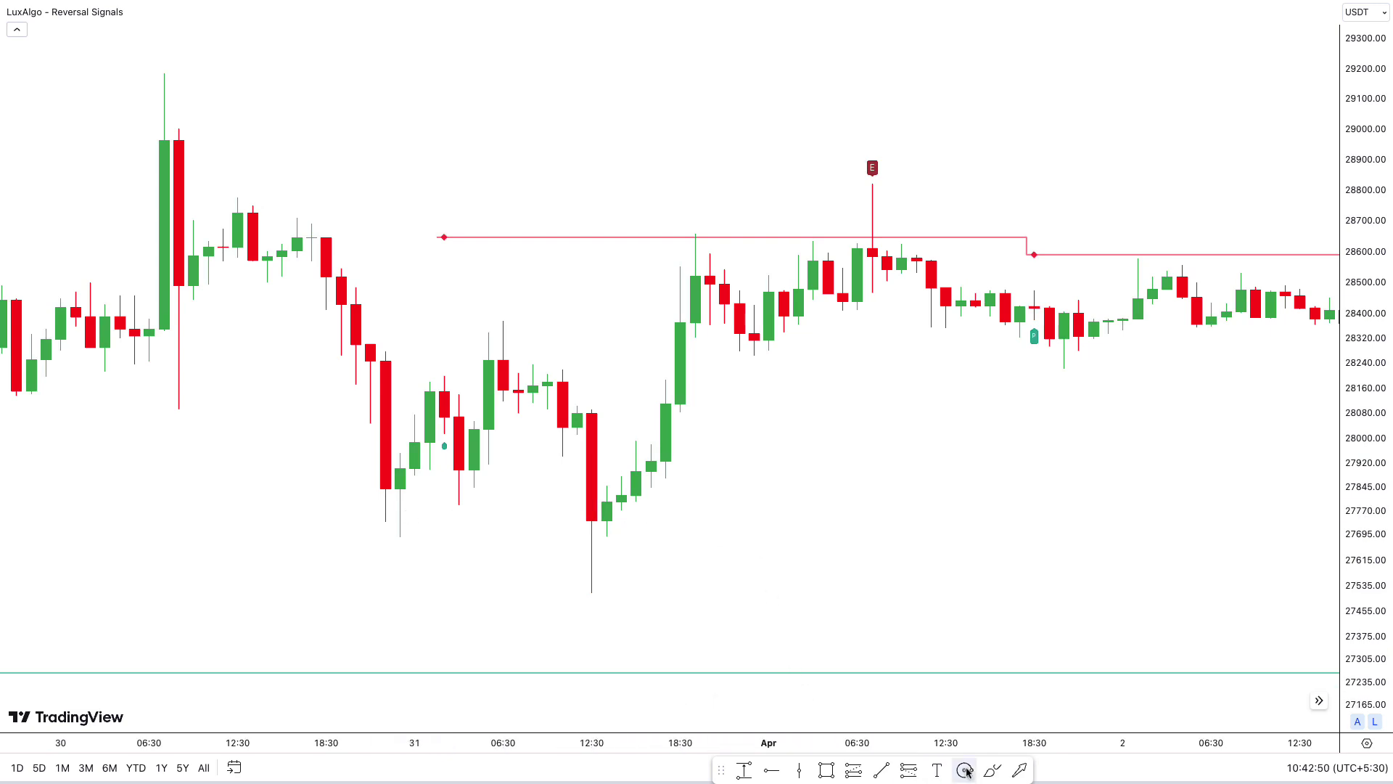
pyautogui.click(871, 169)
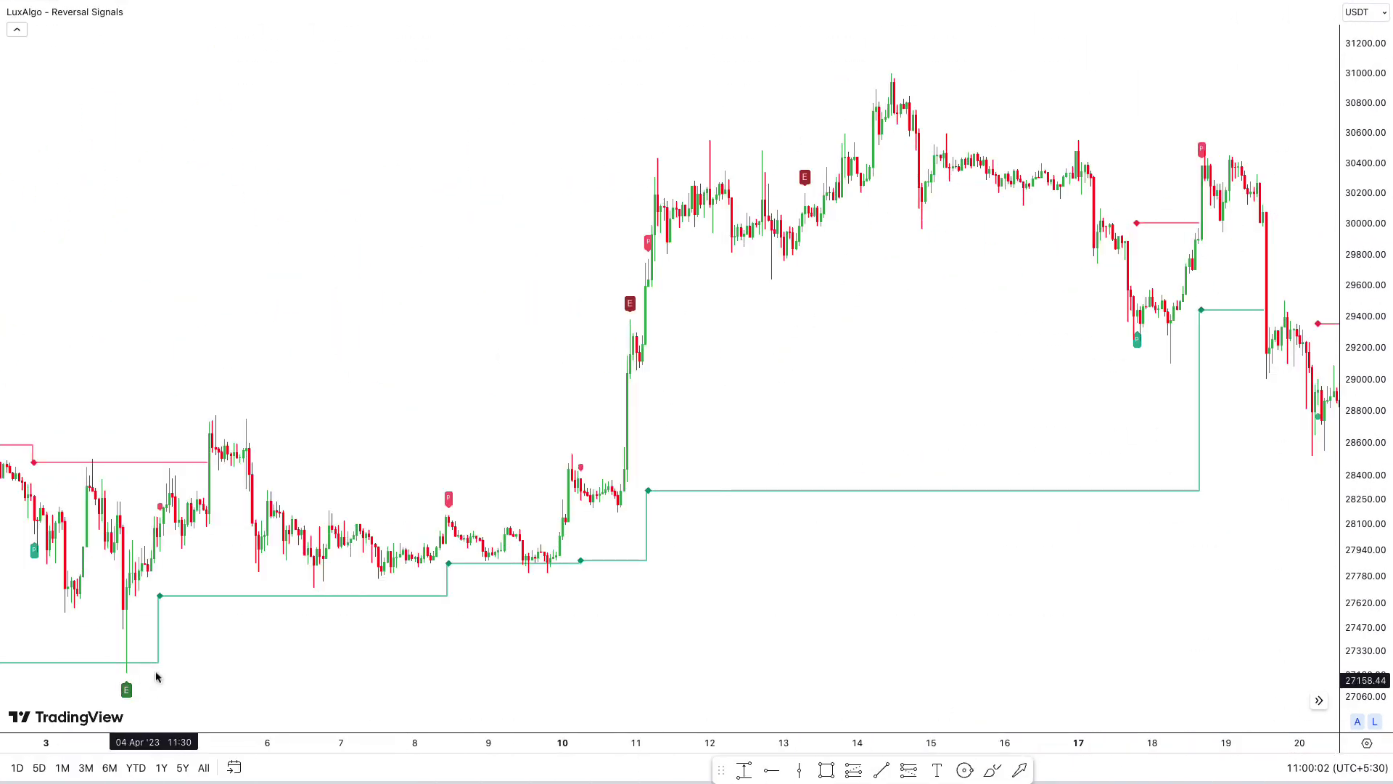
pyautogui.moveTo(1159, 573); pyautogui.dragTo(472, 582)
pyautogui.scroll(5, 767, 485)
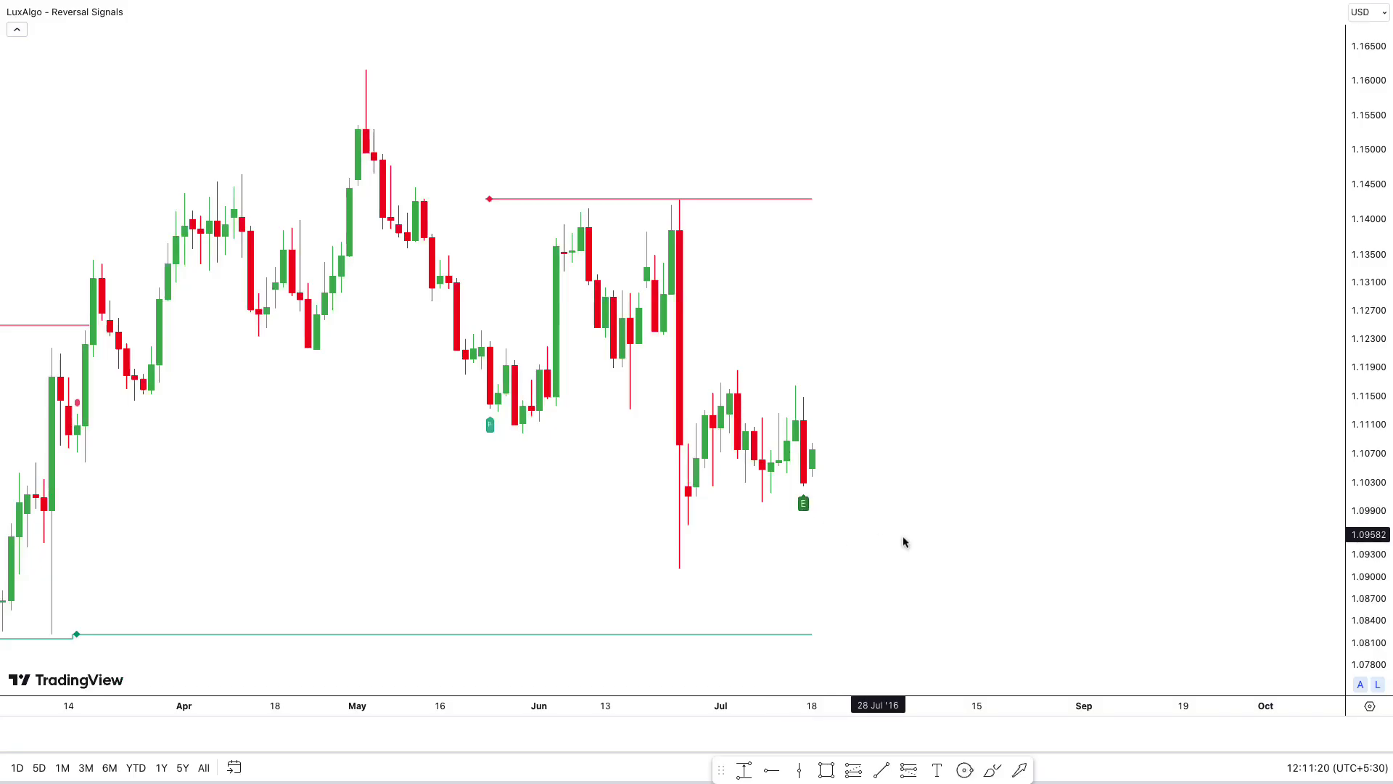
# Place a long position on the candle after the exhaustion label with entry 1.10732, target 1.12648 and stop 1.09479.
pyautogui.moveTo(897, 546); pyautogui.dragTo(775, 555)
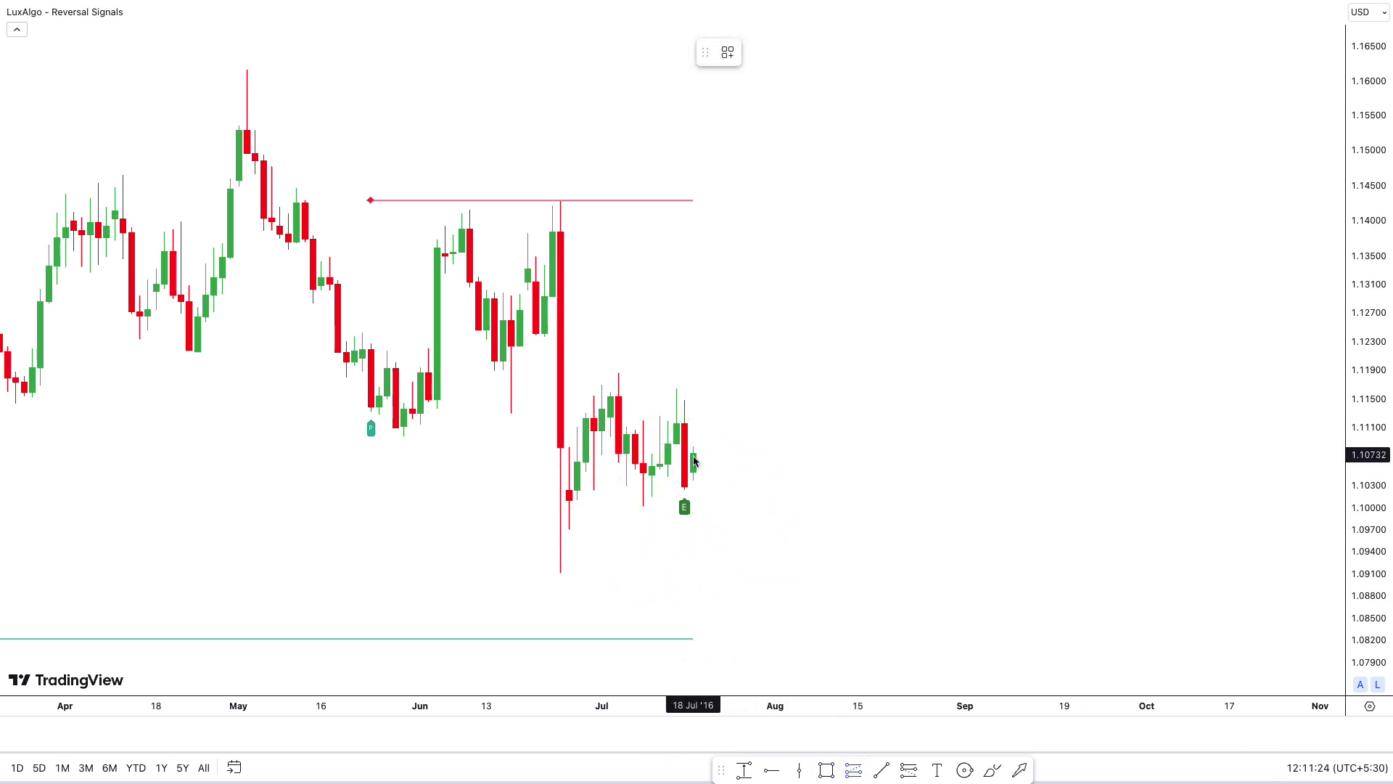
pyautogui.click(693, 458)
pyautogui.moveTo(693, 346); pyautogui.dragTo(694, 316)
pyautogui.click(1027, 511)
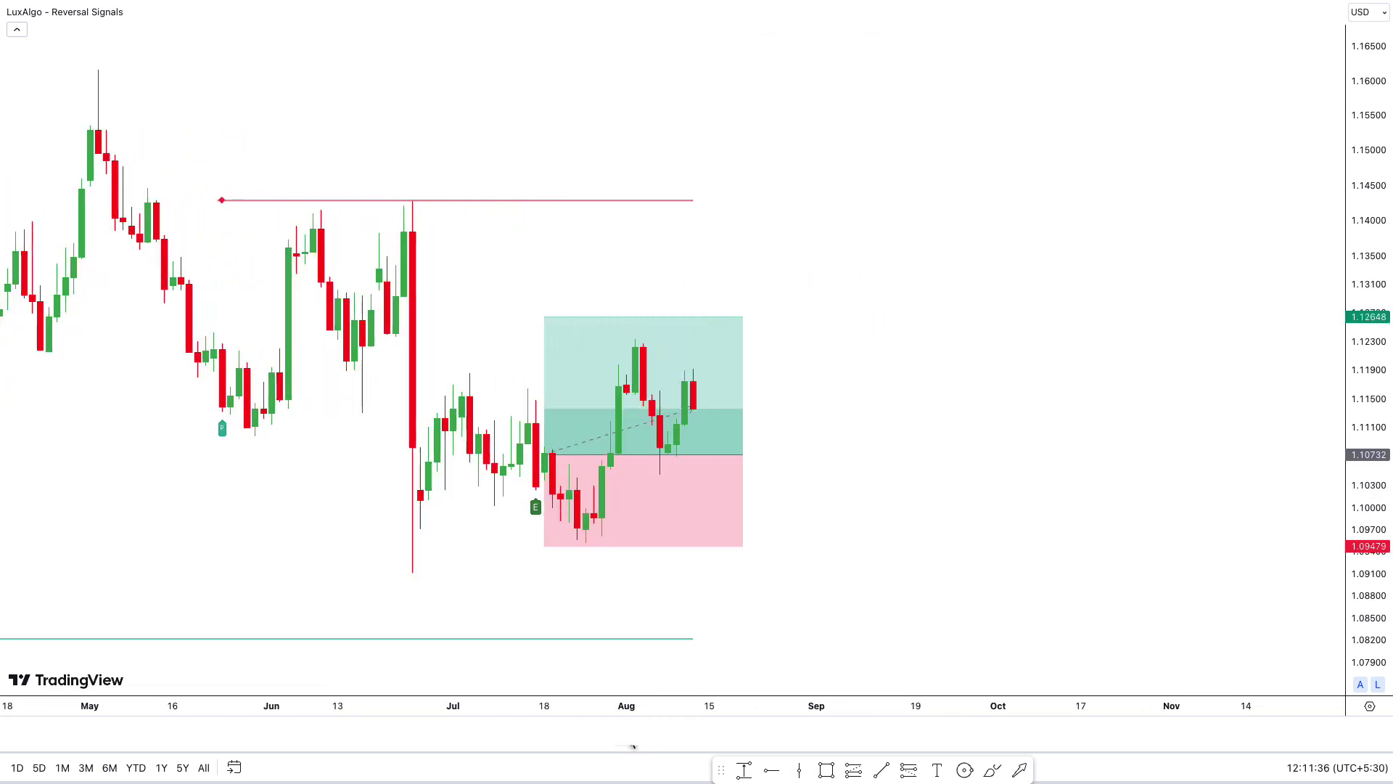
# Shorten the long position box so that it ends at the candle reaching the target.
pyautogui.moveTo(705, 454); pyautogui.dragTo(675, 457)
pyautogui.click(731, 487)
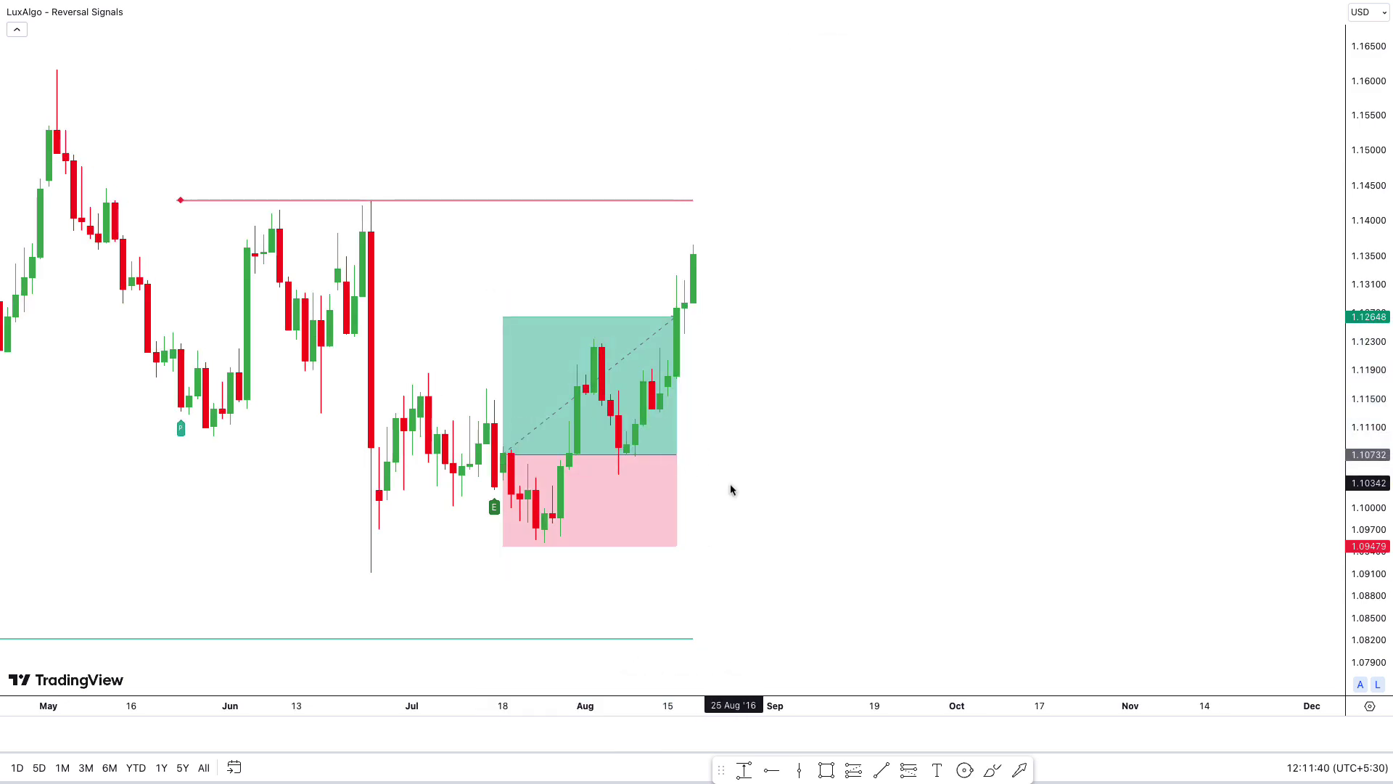
pyautogui.scroll(5, 748, 497)
pyautogui.moveTo(750, 498); pyautogui.dragTo(1055, 550)
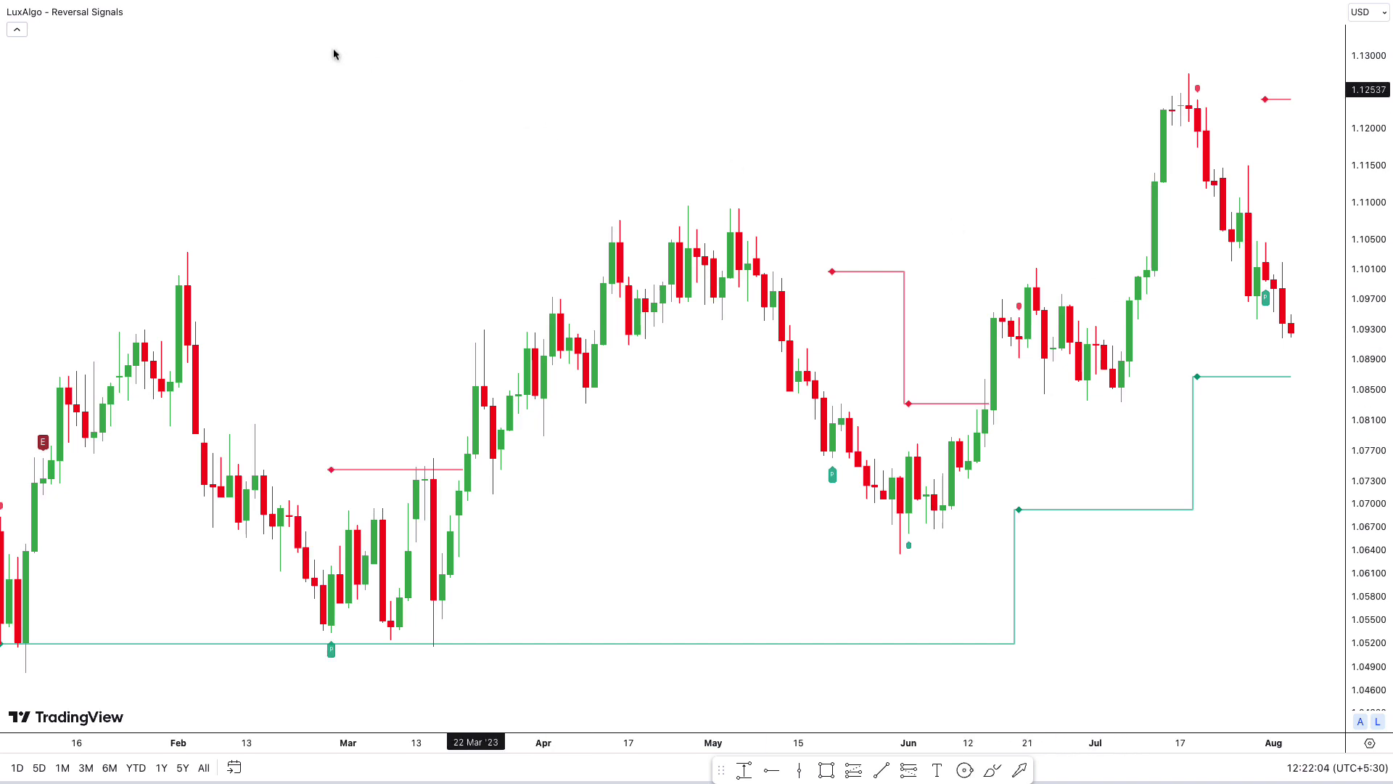
# Open the Reversal Signals settings, try the Detailed and None momentum phase displays, and return to Completed.
pyautogui.click(156, 12)
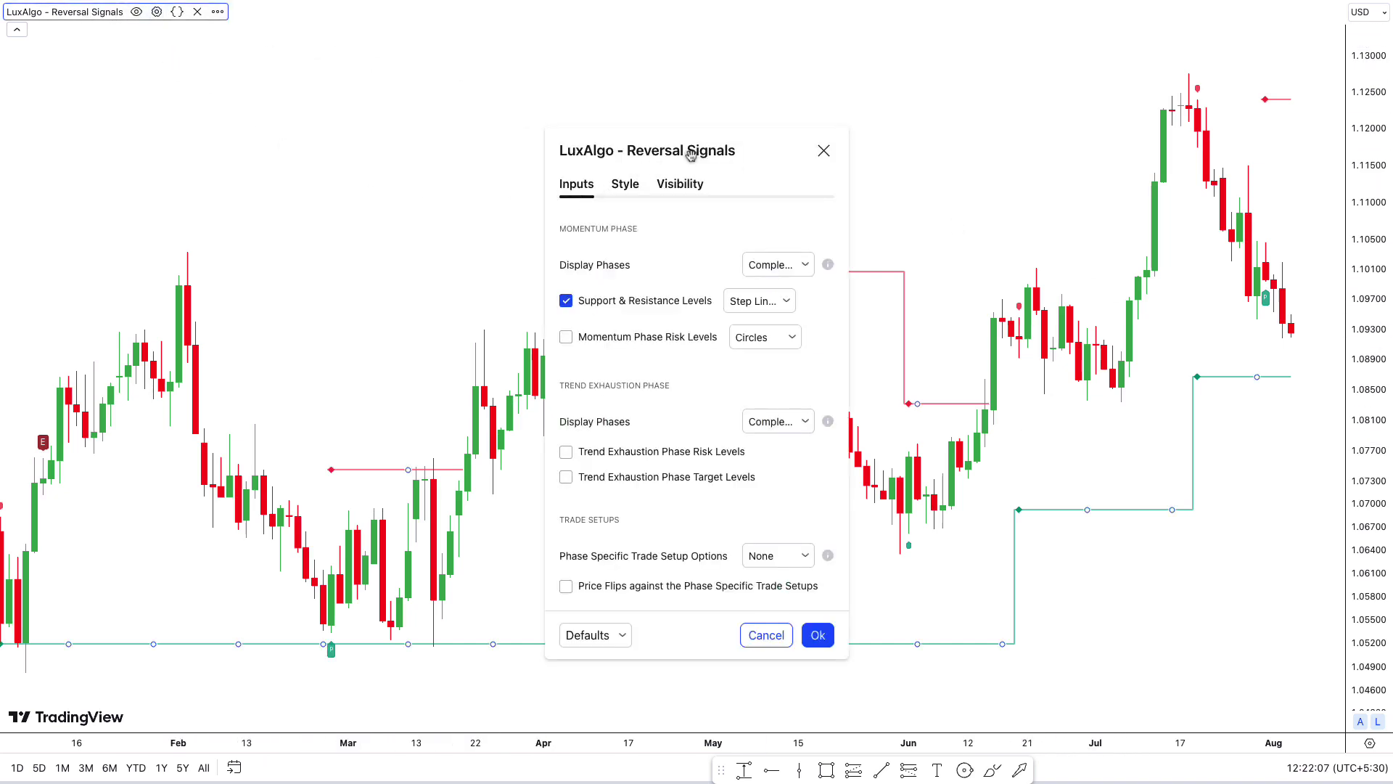
pyautogui.moveTo(691, 156); pyautogui.dragTo(227, 109)
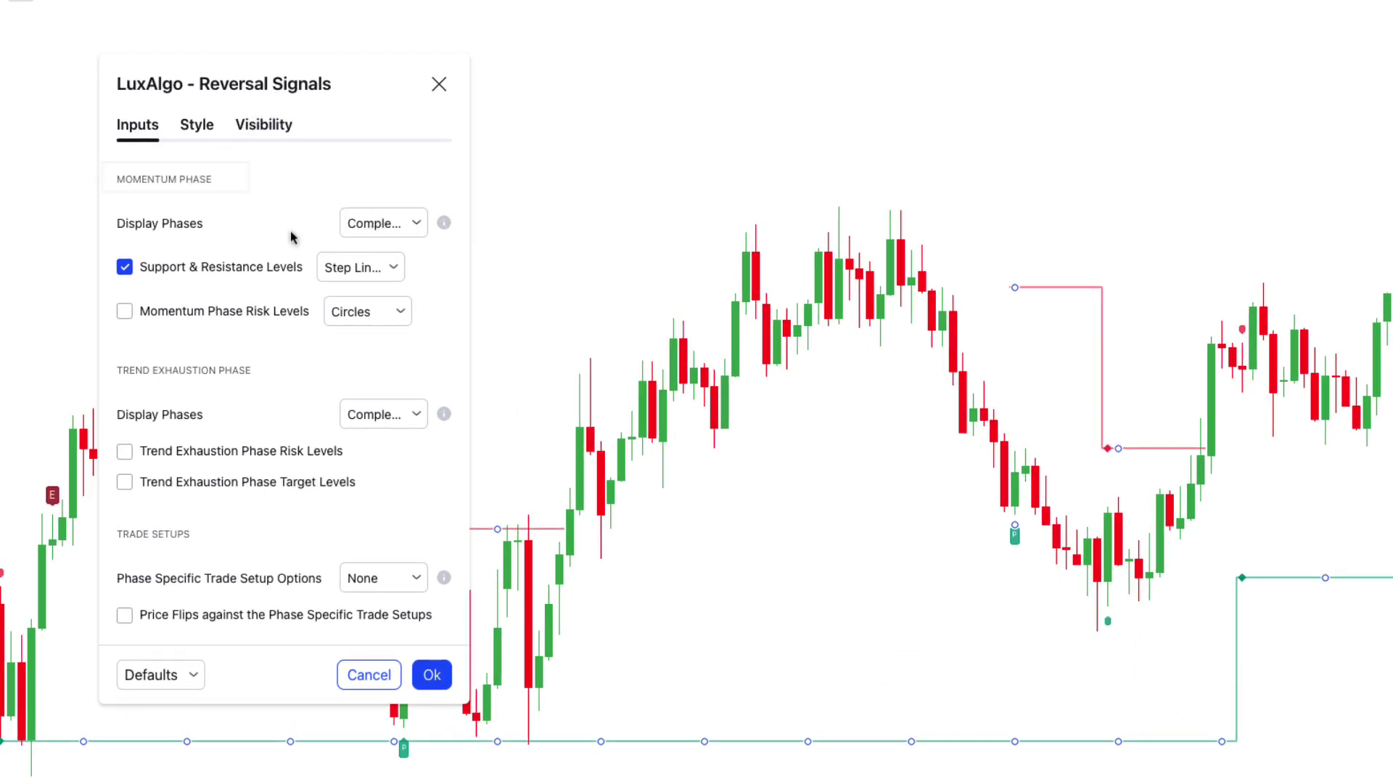
pyautogui.click(416, 226)
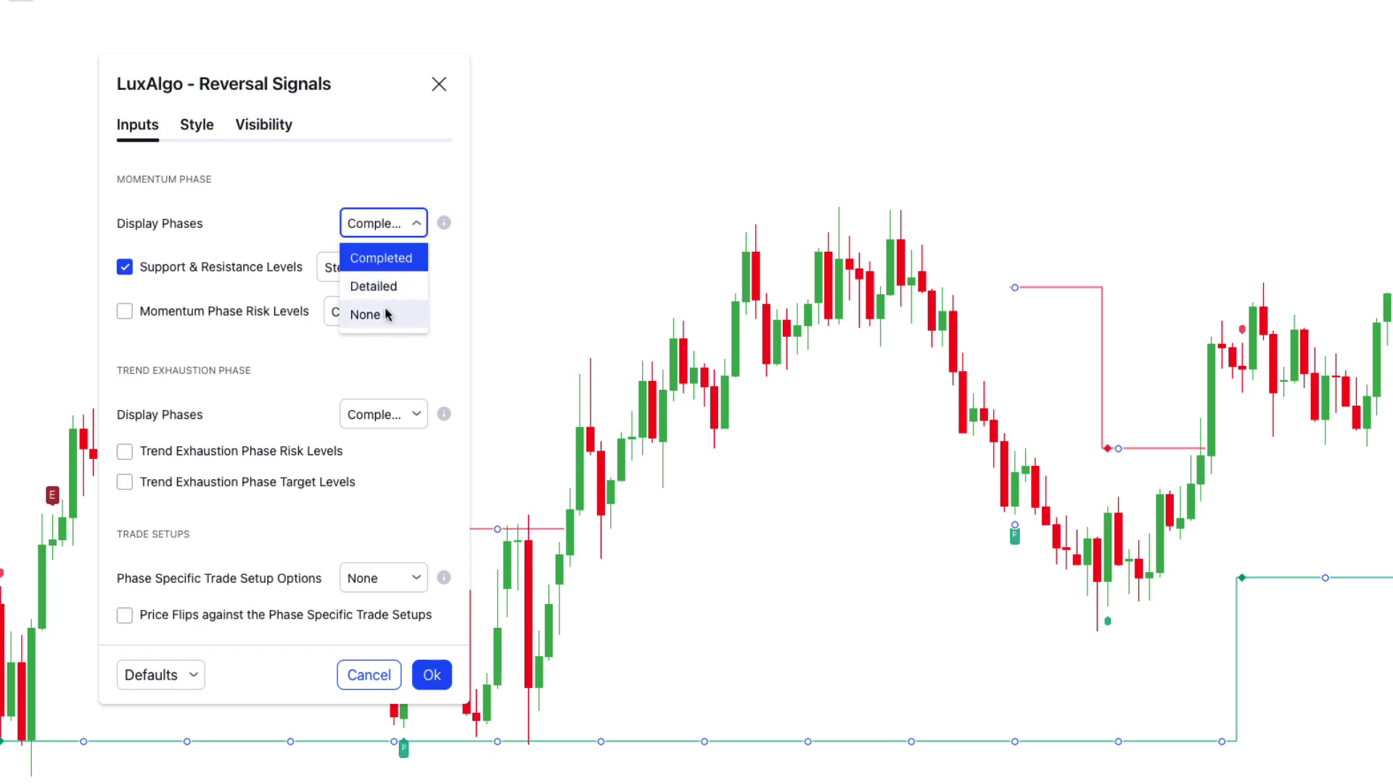
pyautogui.click(375, 286)
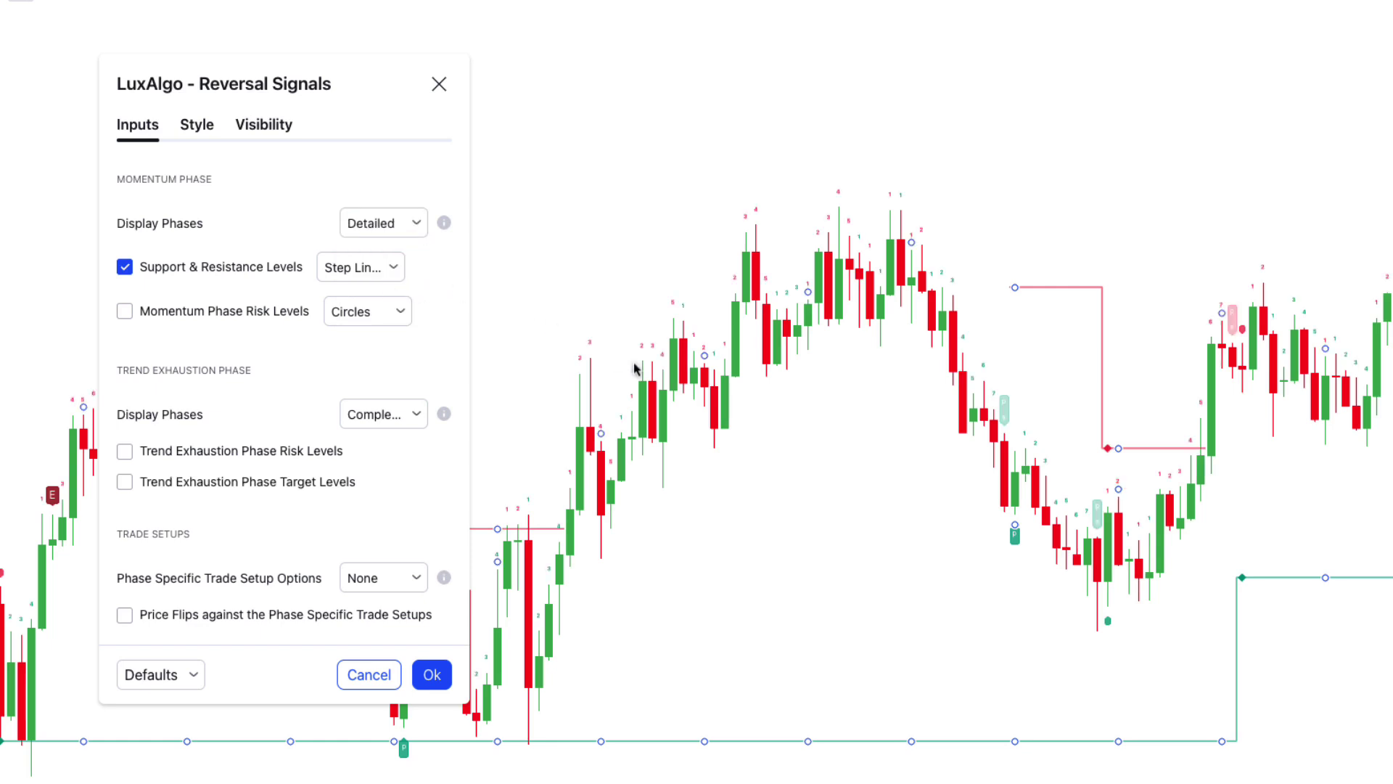
pyautogui.click(398, 232)
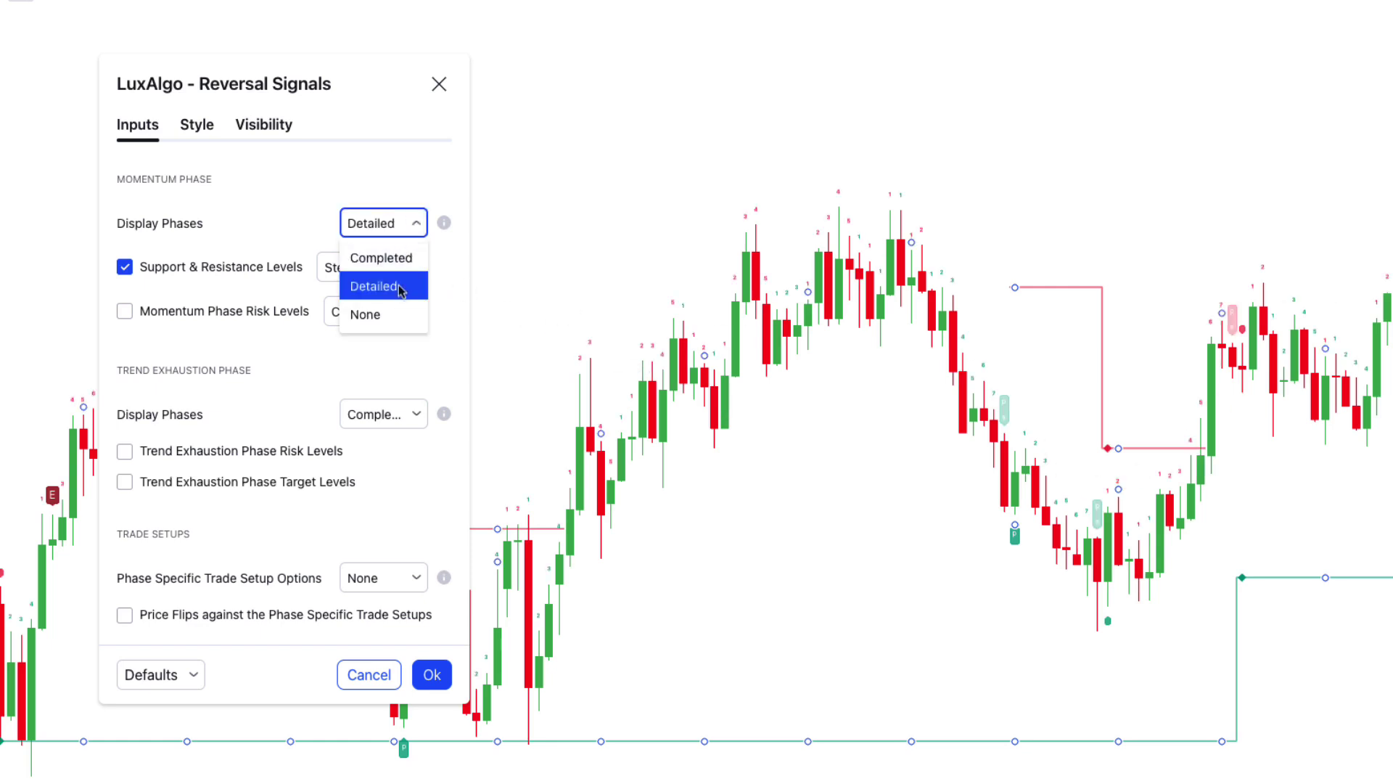
pyautogui.click(379, 312)
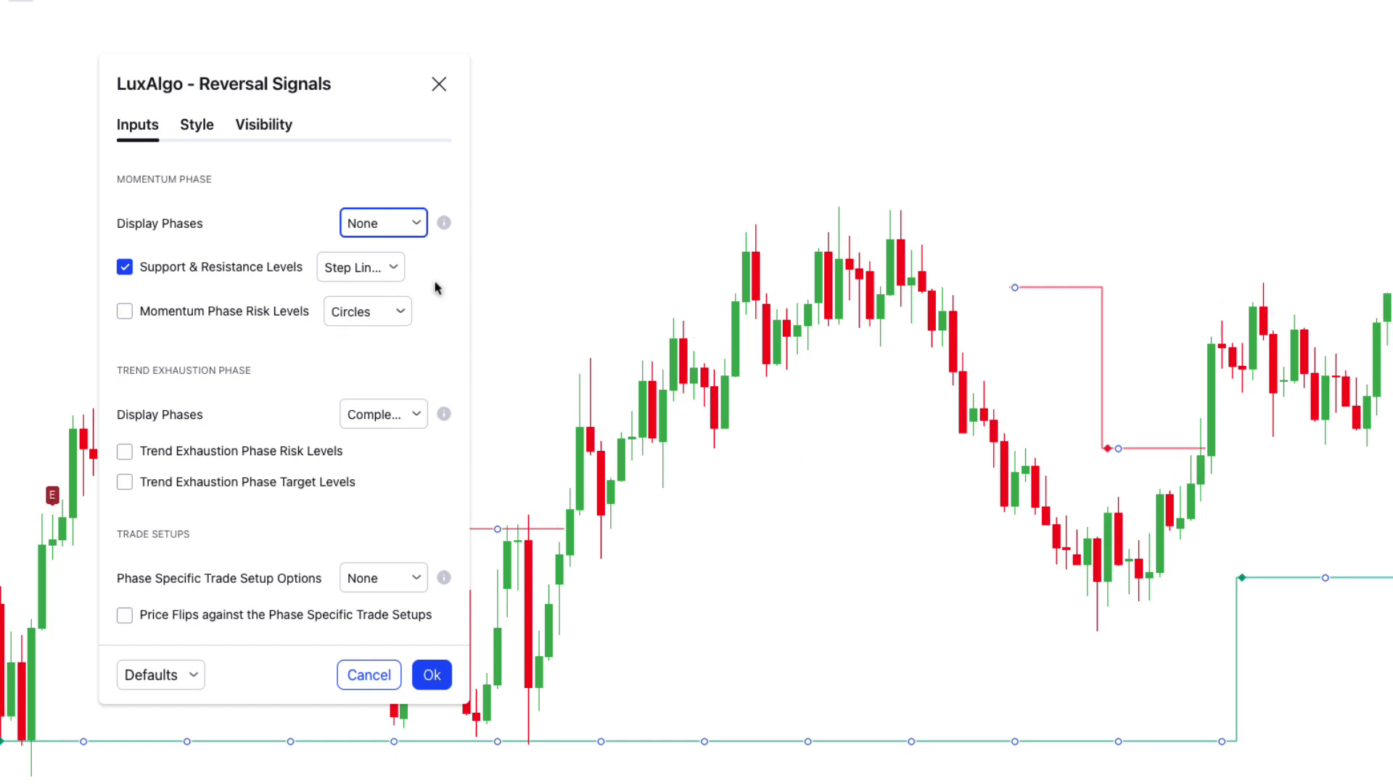
pyautogui.click(414, 225)
pyautogui.click(395, 259)
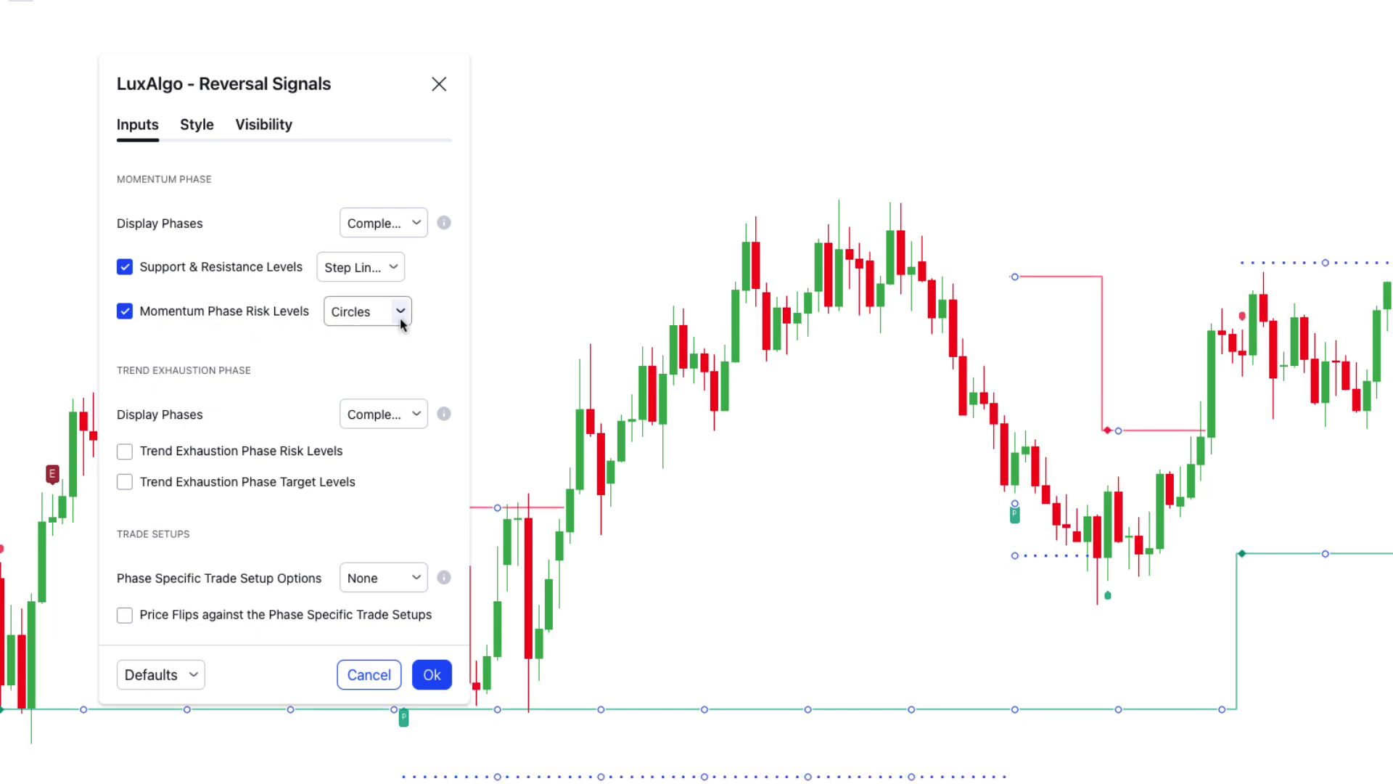
# Try the Step Line style for the momentum phase risk levels and return to Circles.
pyautogui.click(378, 376)
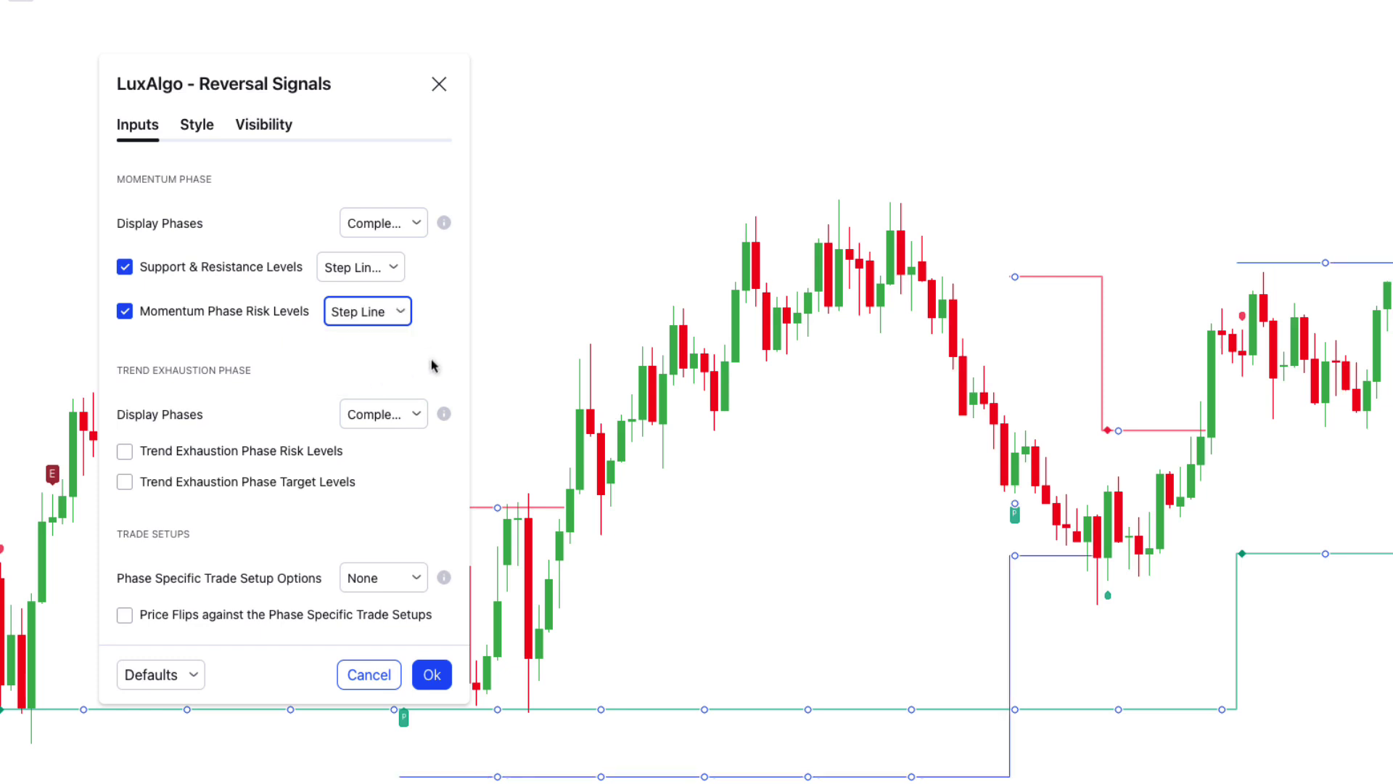
pyautogui.click(362, 347)
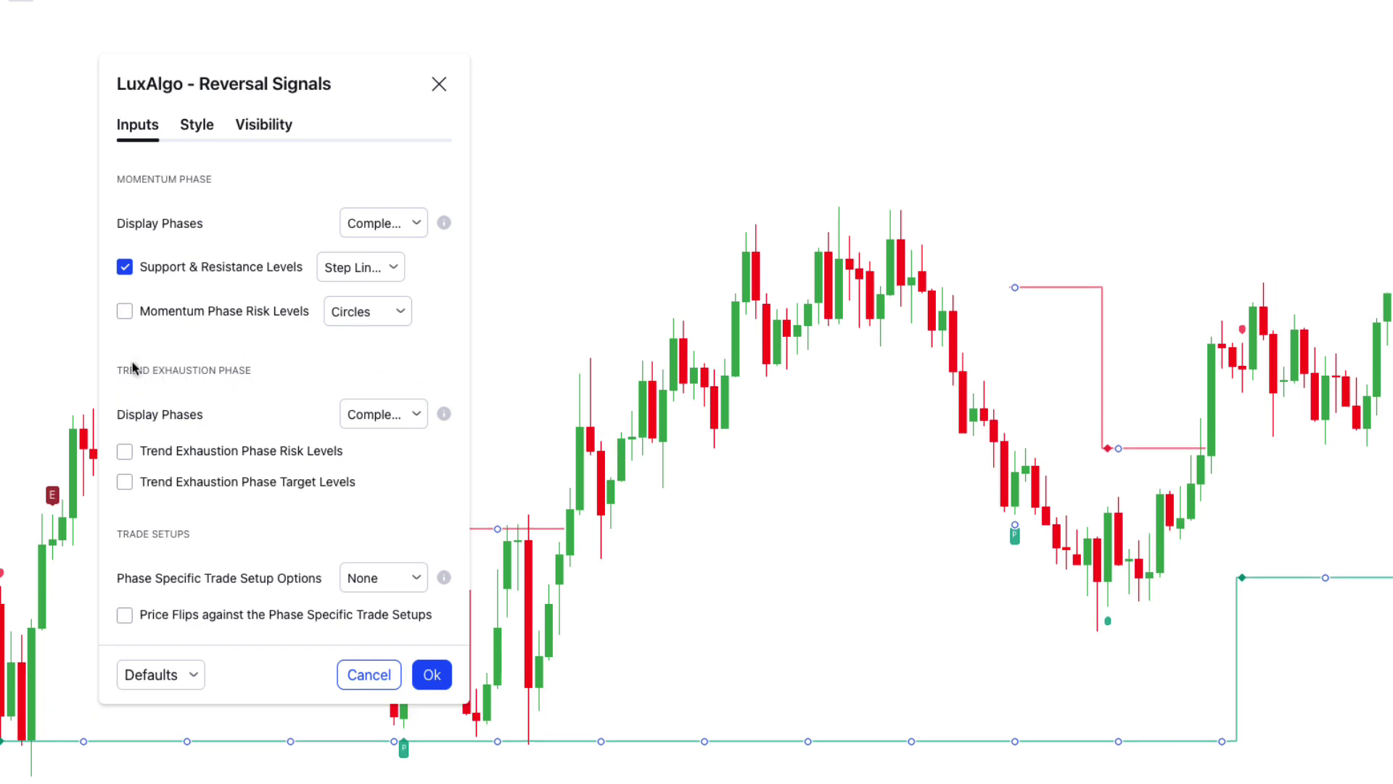
# Try the Momentum, Exhaustion and Qualified phase specific trade setup options, return to None, and close the indicator settings.
pyautogui.moveTo(327, 541); pyautogui.dragTo(294, 534)
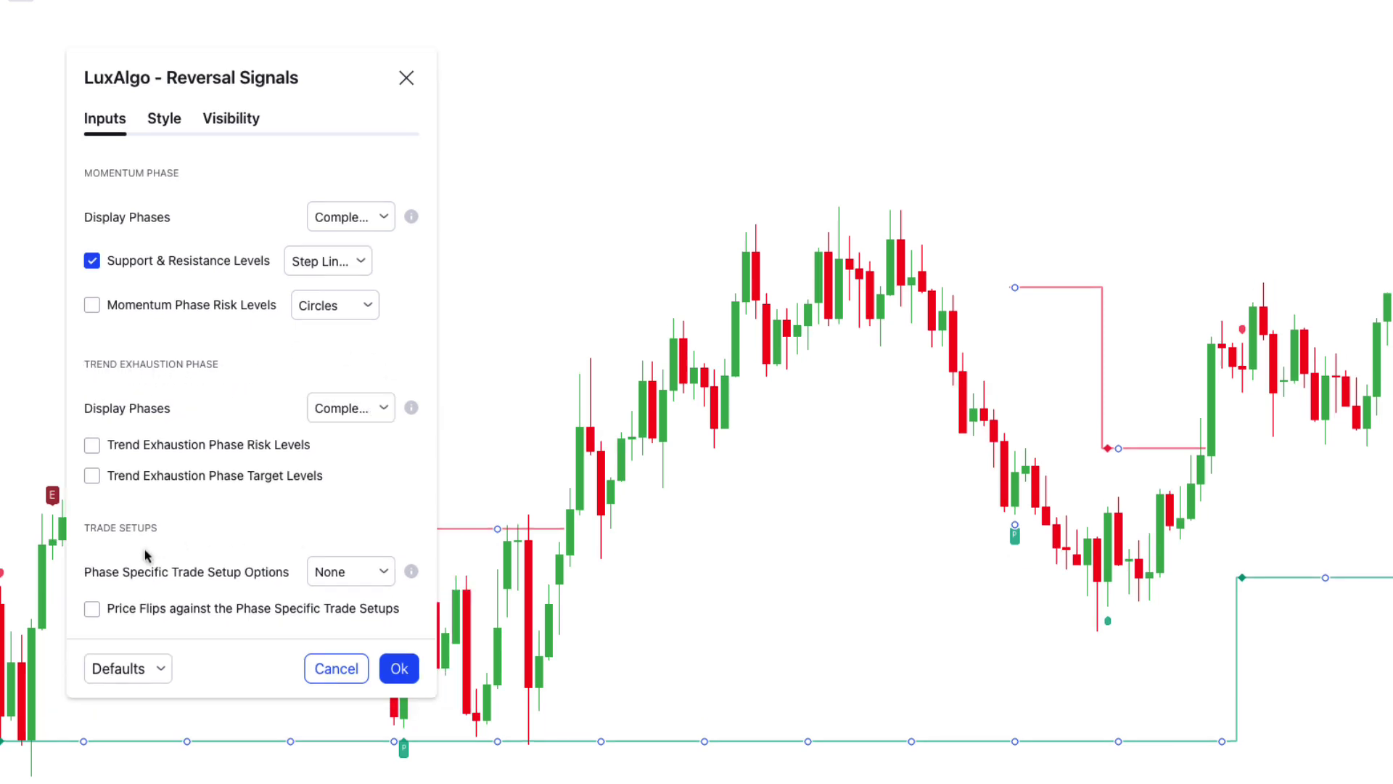
pyautogui.click(382, 573)
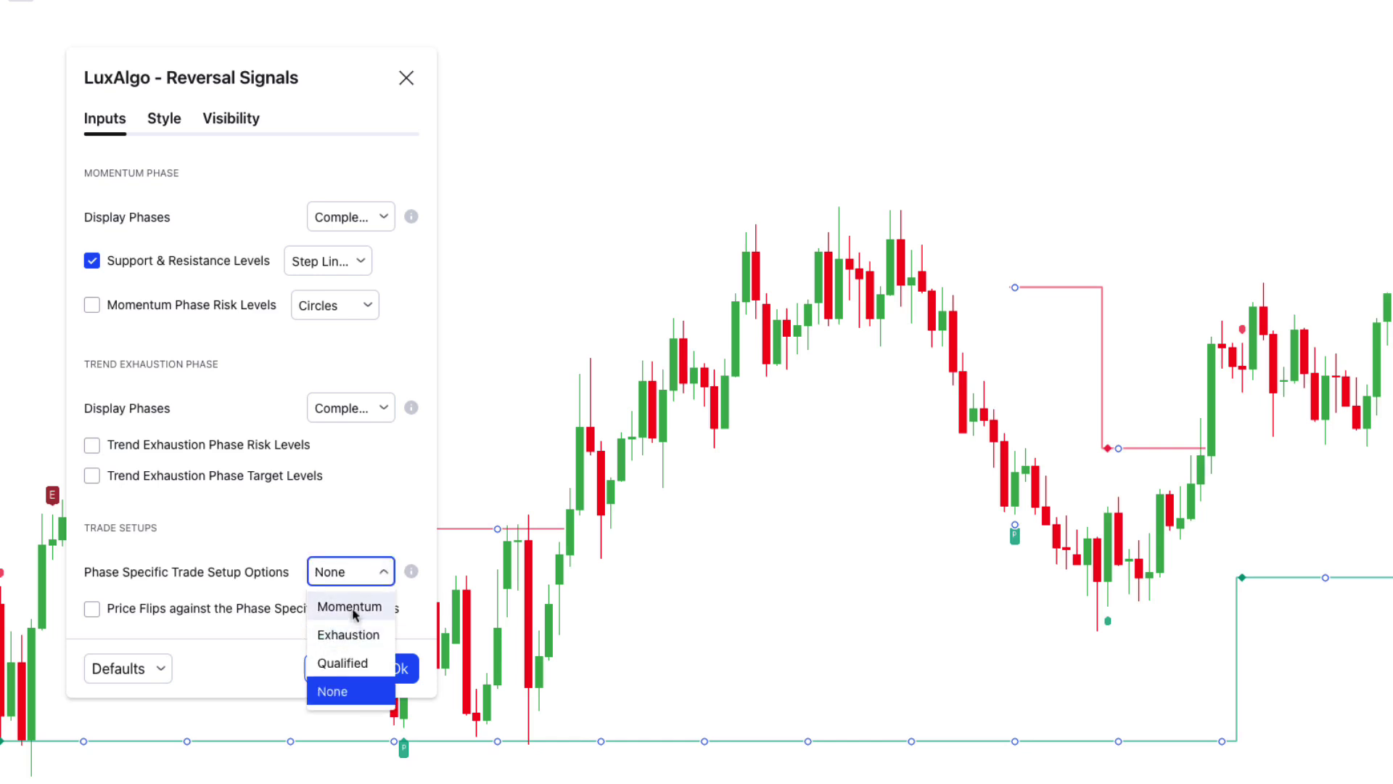
pyautogui.click(354, 613)
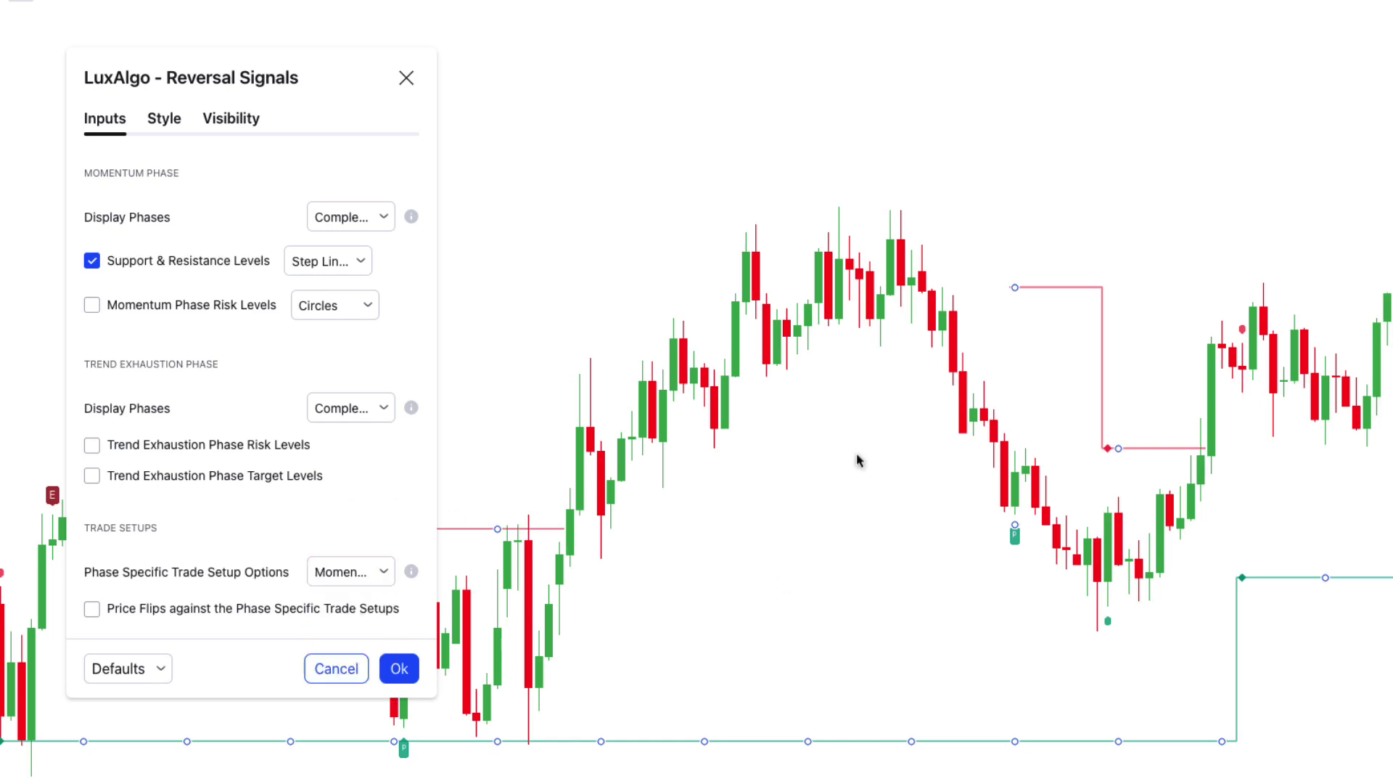
pyautogui.click(385, 573)
pyautogui.click(354, 645)
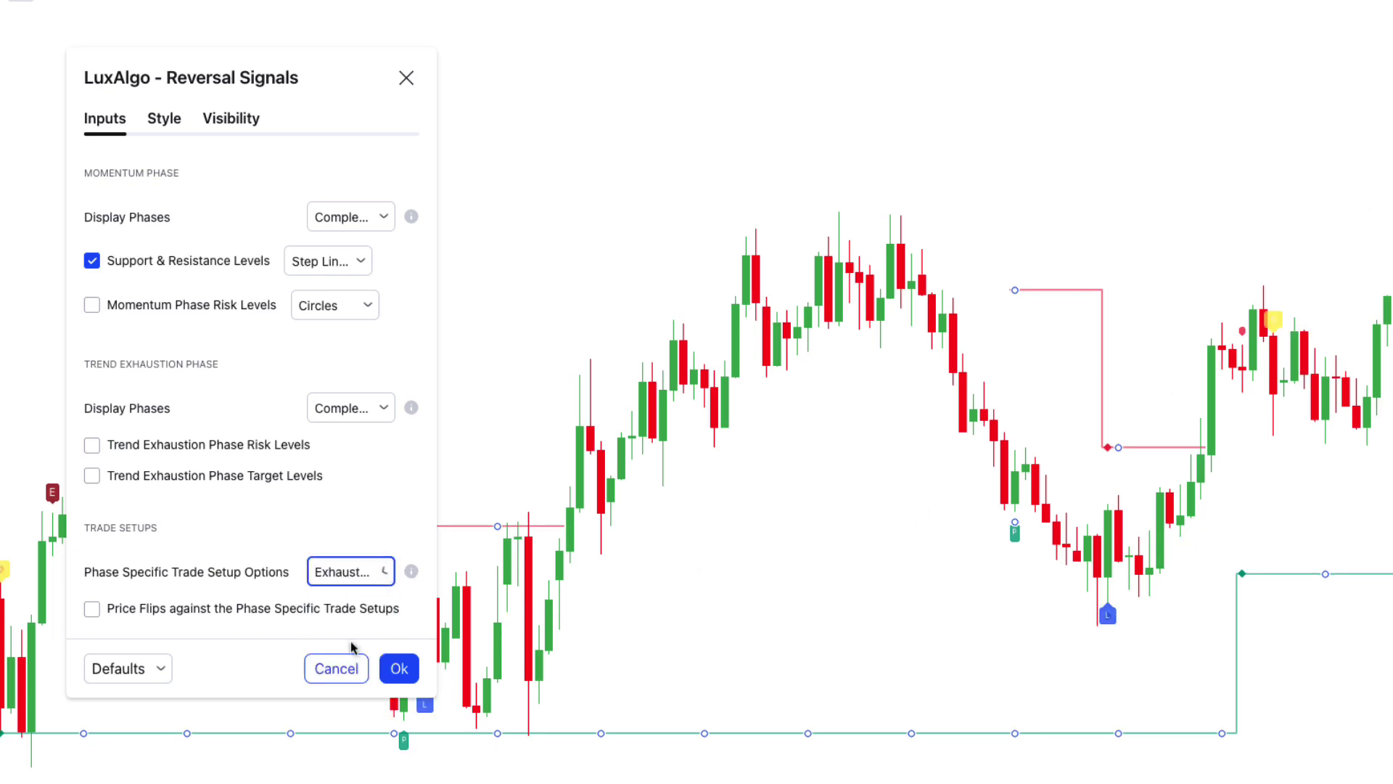
pyautogui.click(352, 581)
pyautogui.click(354, 671)
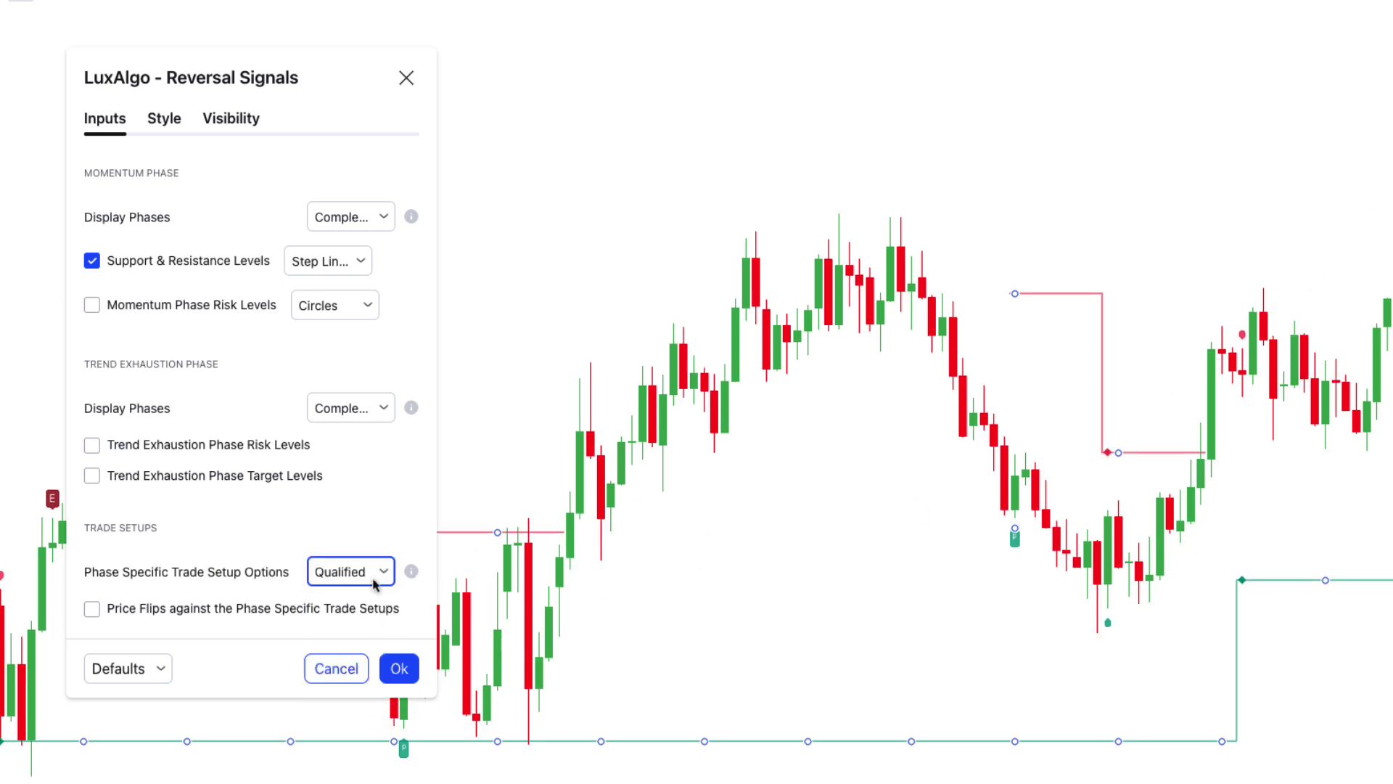
pyautogui.click(359, 570)
pyautogui.click(341, 692)
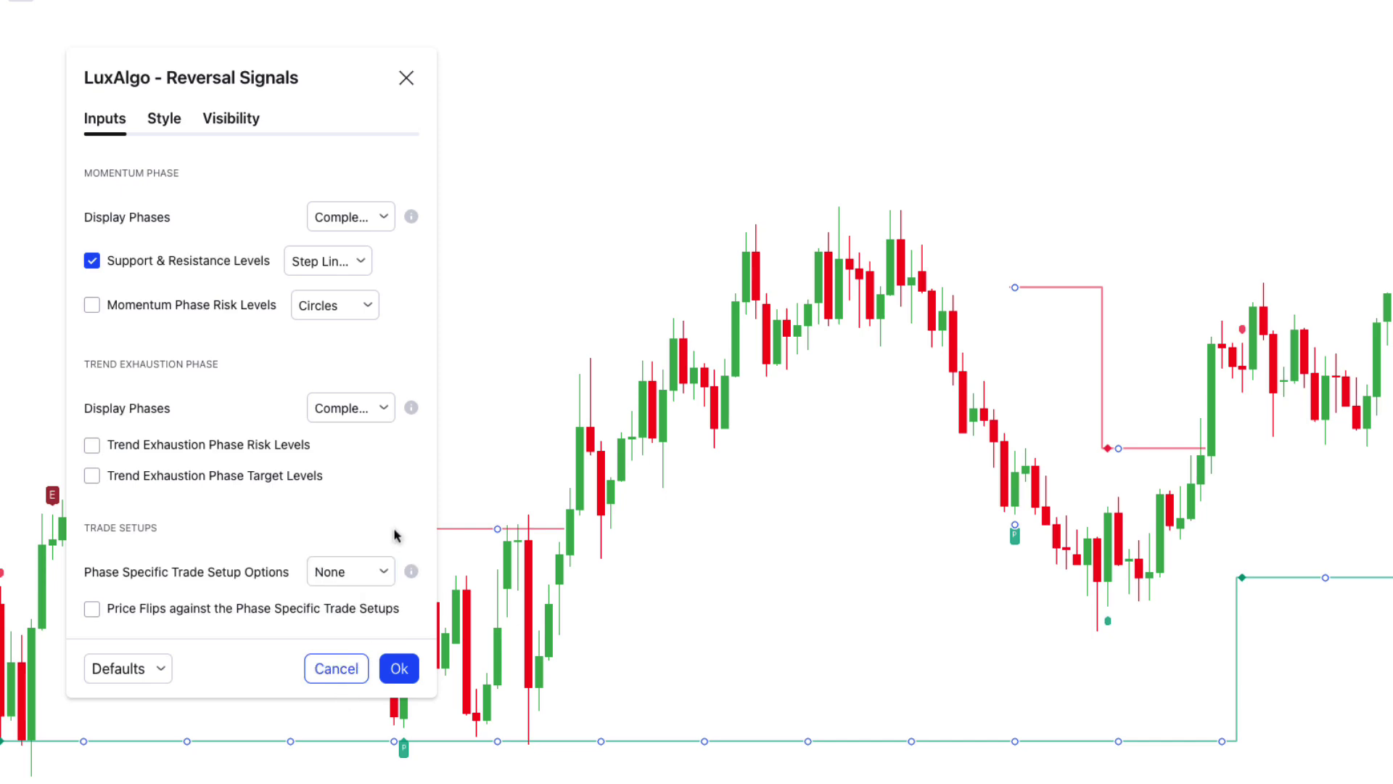
pyautogui.click(351, 571)
pyautogui.click(290, 689)
pyautogui.click(399, 668)
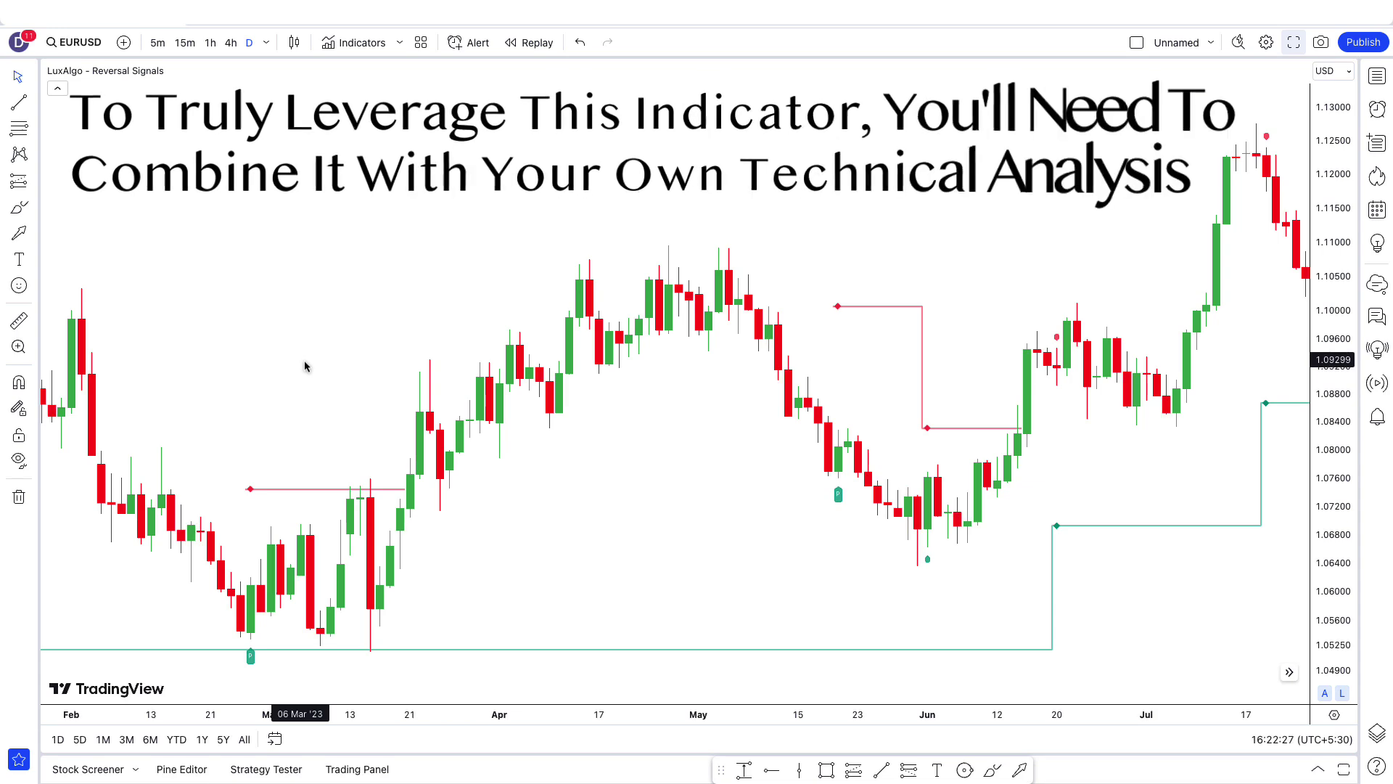
# Search the indicators for "Ppsignal cfb and smooth" and add PerPro V7+Alert per PAIR to the EURUSD chart.
pyautogui.moveTo(292, 364); pyautogui.dragTo(210, 352)
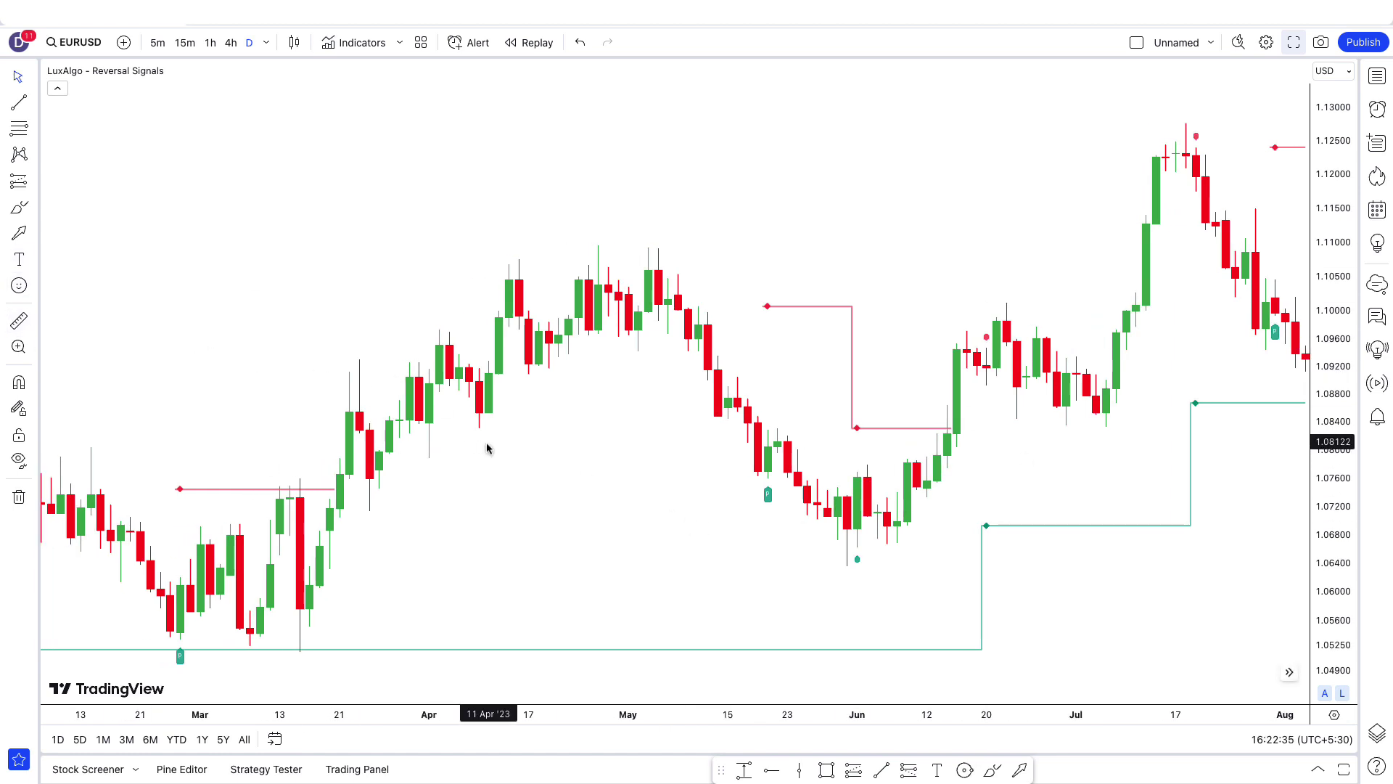
pyautogui.click(355, 42)
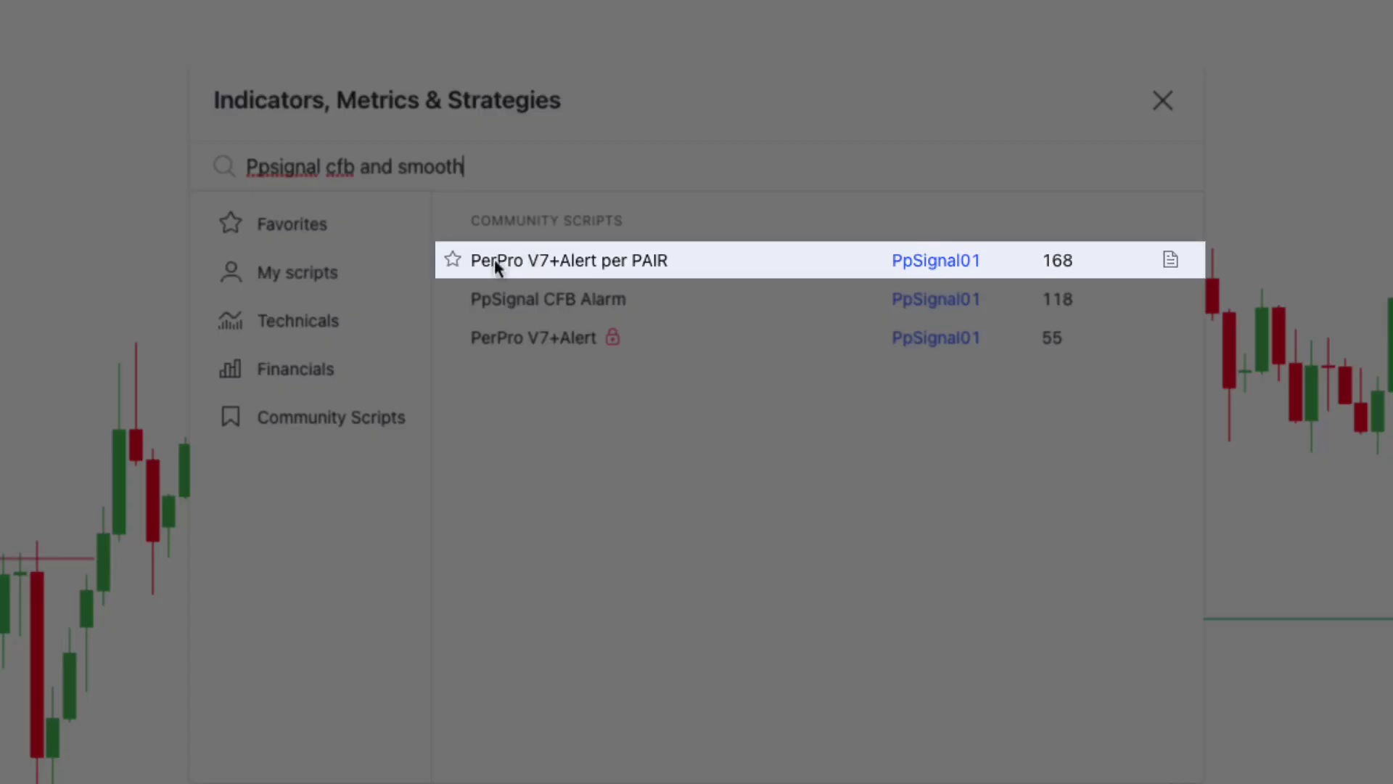
pyautogui.click(597, 273)
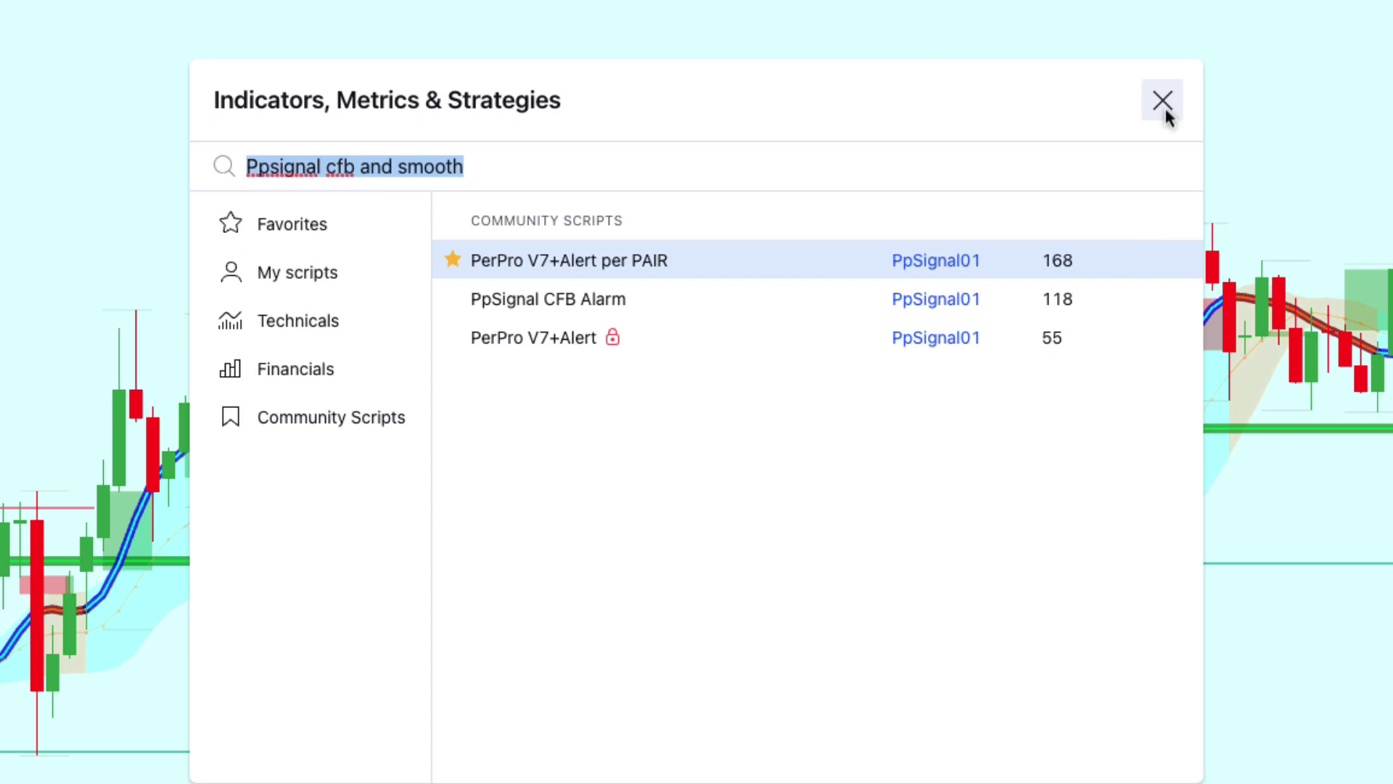
pyautogui.click(1164, 105)
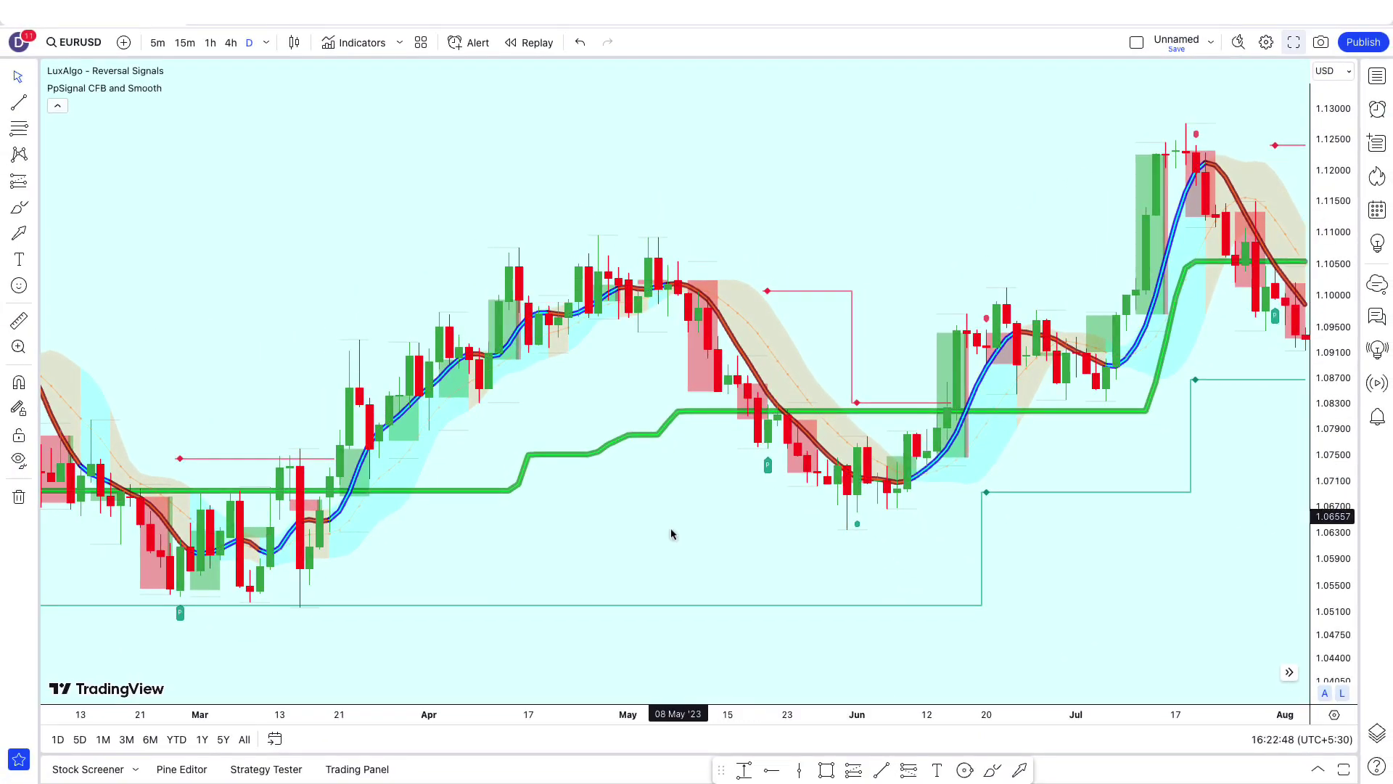
pyautogui.moveTo(667, 541); pyautogui.dragTo(886, 575)
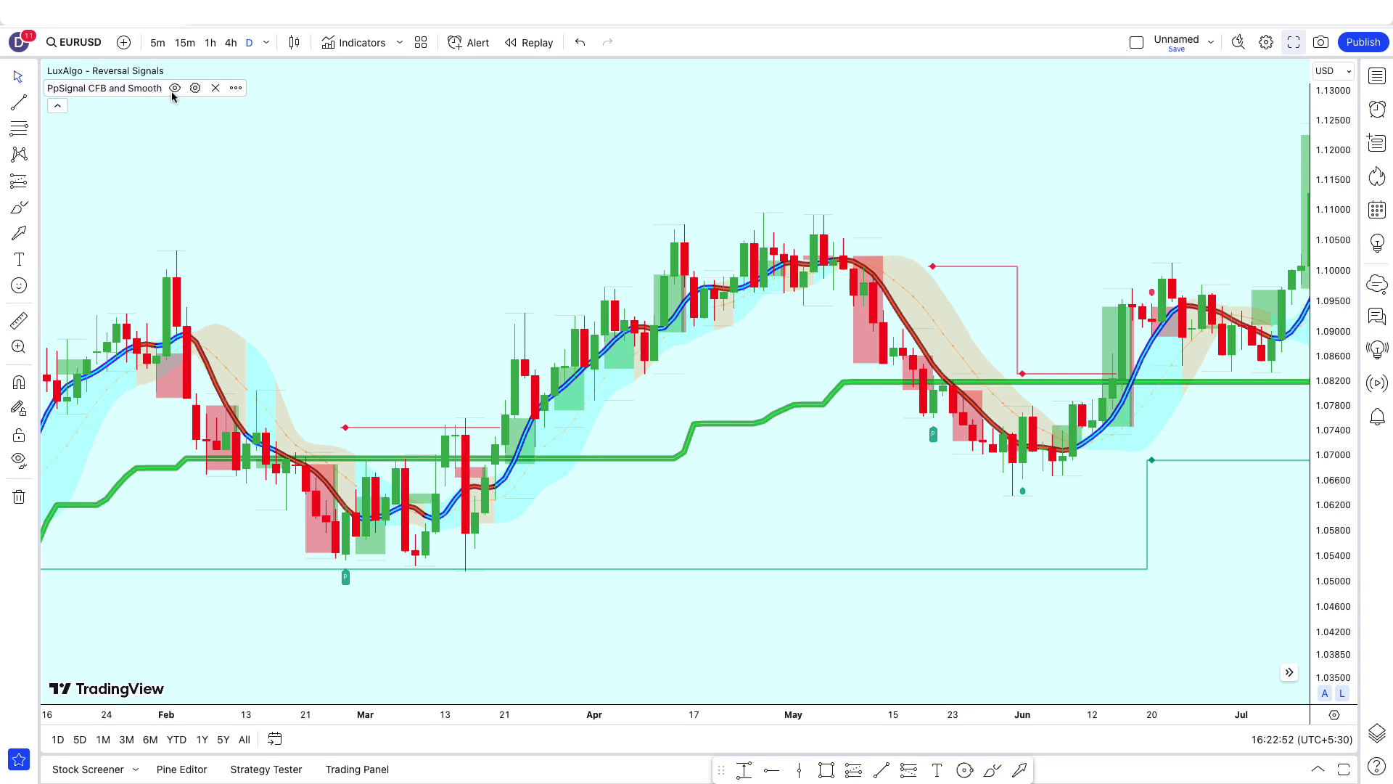
# In the PpSignal CFB and Smooth style settings, hide the MTF plots, High trend, BG, Open trend, Close trend, SELL Candle and BUY Candle.
pyautogui.click(195, 87)
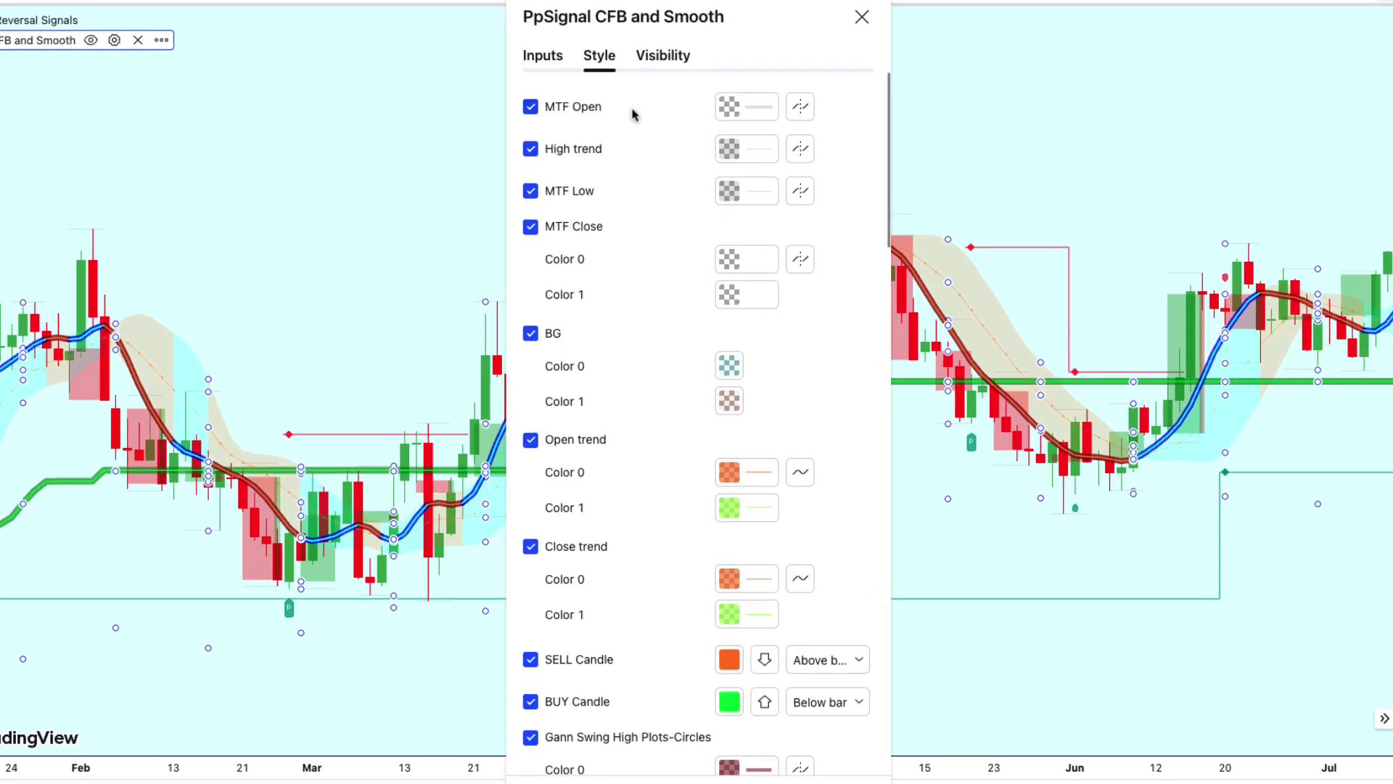
pyautogui.click(531, 107)
pyautogui.click(530, 149)
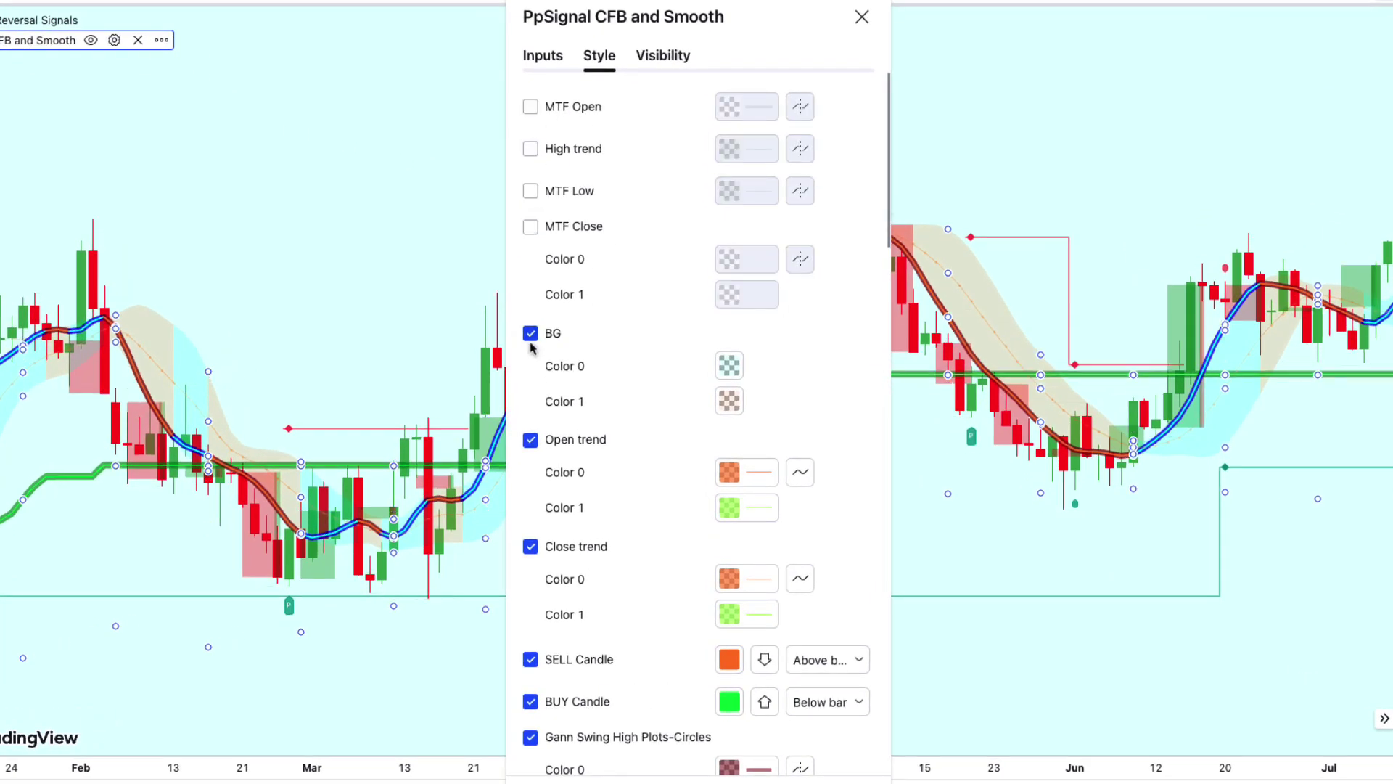
pyautogui.click(530, 546)
pyautogui.scroll(-5, 541, 493)
pyautogui.click(531, 374)
pyautogui.click(530, 416)
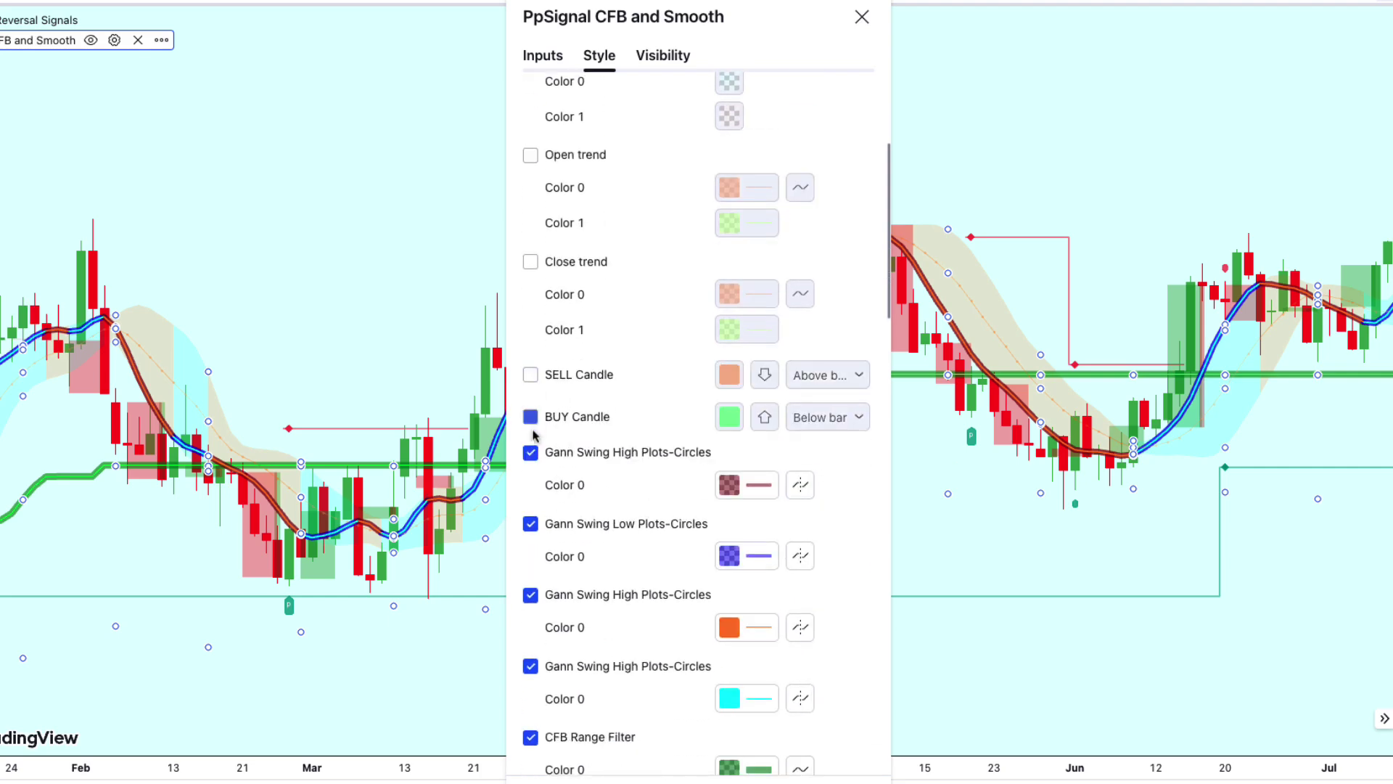
# Hide the Gann Swing plots, Bar Color and the second BG, keeping both CFB Range Filter plots enabled.
pyautogui.click(530, 666)
pyautogui.scroll(-10, 531, 545)
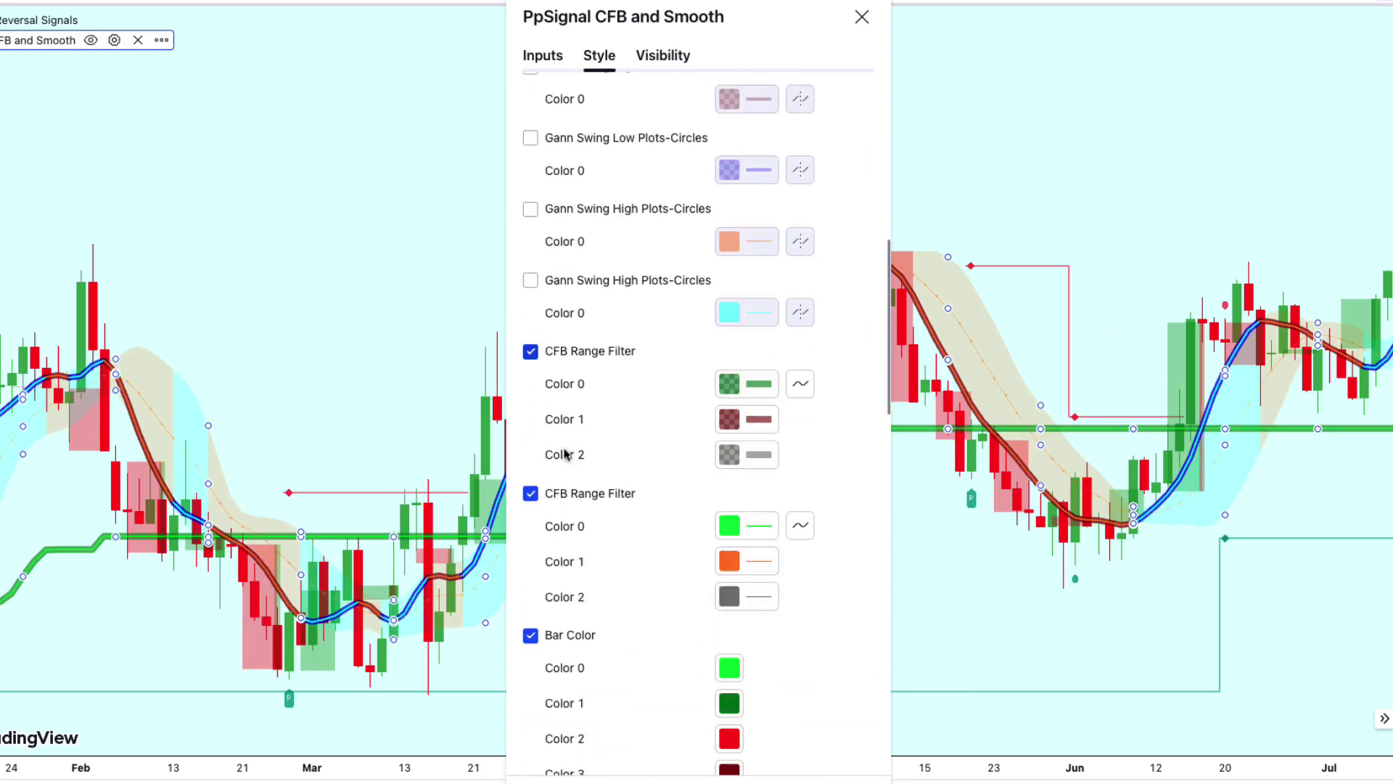
pyautogui.click(530, 433)
pyautogui.scroll(-3, 533, 439)
pyautogui.click(531, 492)
pyautogui.scroll(-6, 530, 435)
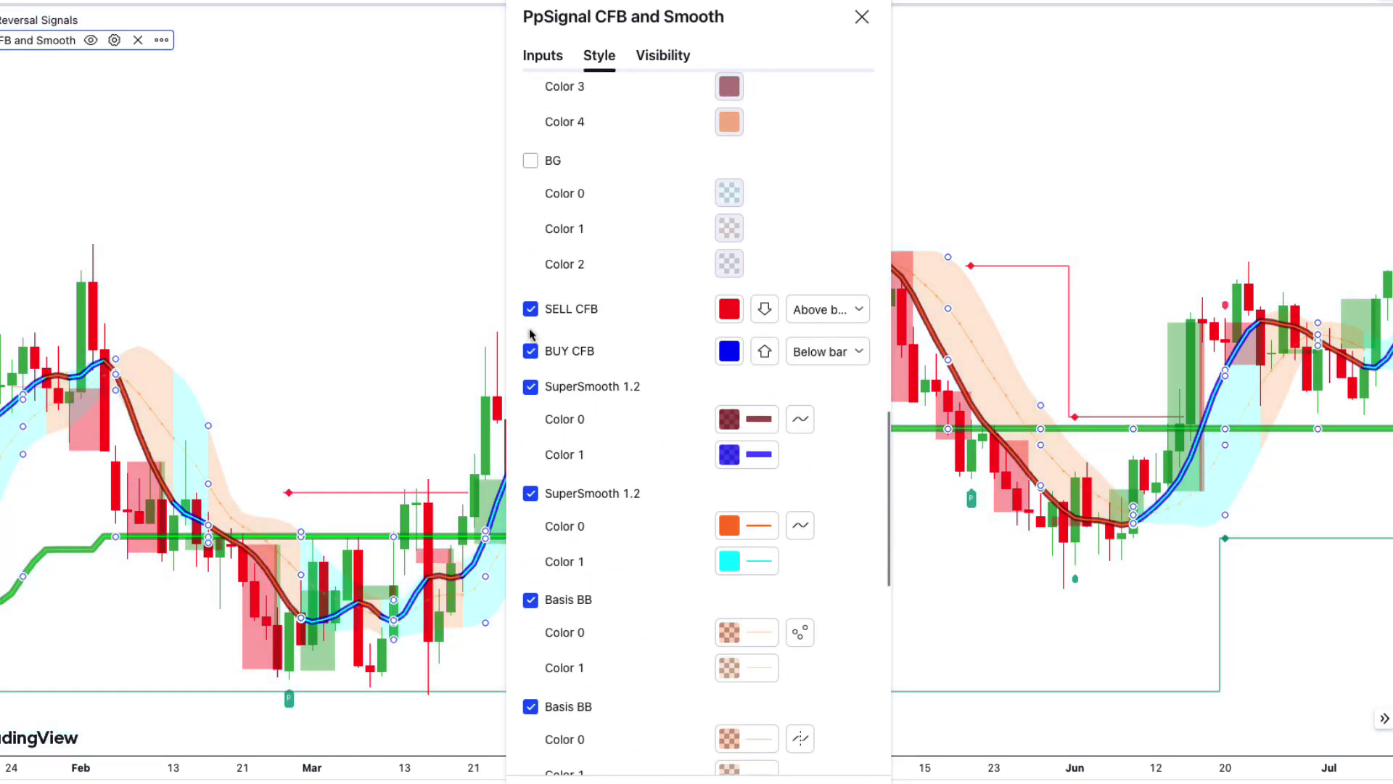
# Hide the SELL CFB and BUY CFB markers, both SuperSmooth 1.2 lines and both Basis BB plots.
pyautogui.click(531, 386)
pyautogui.click(530, 493)
pyautogui.click(530, 599)
pyautogui.click(530, 706)
pyautogui.scroll(-4, 538, 554)
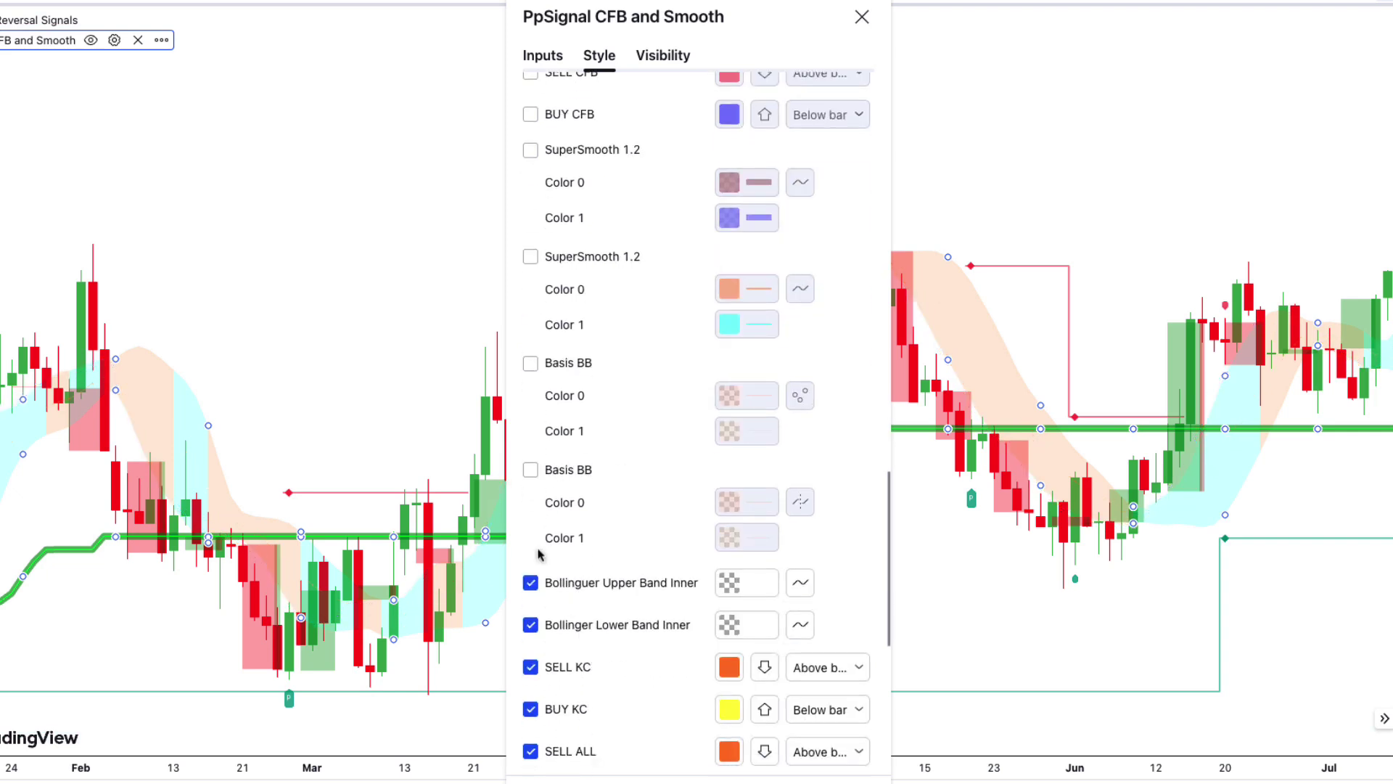
# Hide the Bollinger inner bands, KC and ALL signals, Plots Background, Fill and Bollinger Center Channel Fill, and apply the style settings.
pyautogui.click(532, 629)
pyautogui.scroll(-5, 535, 348)
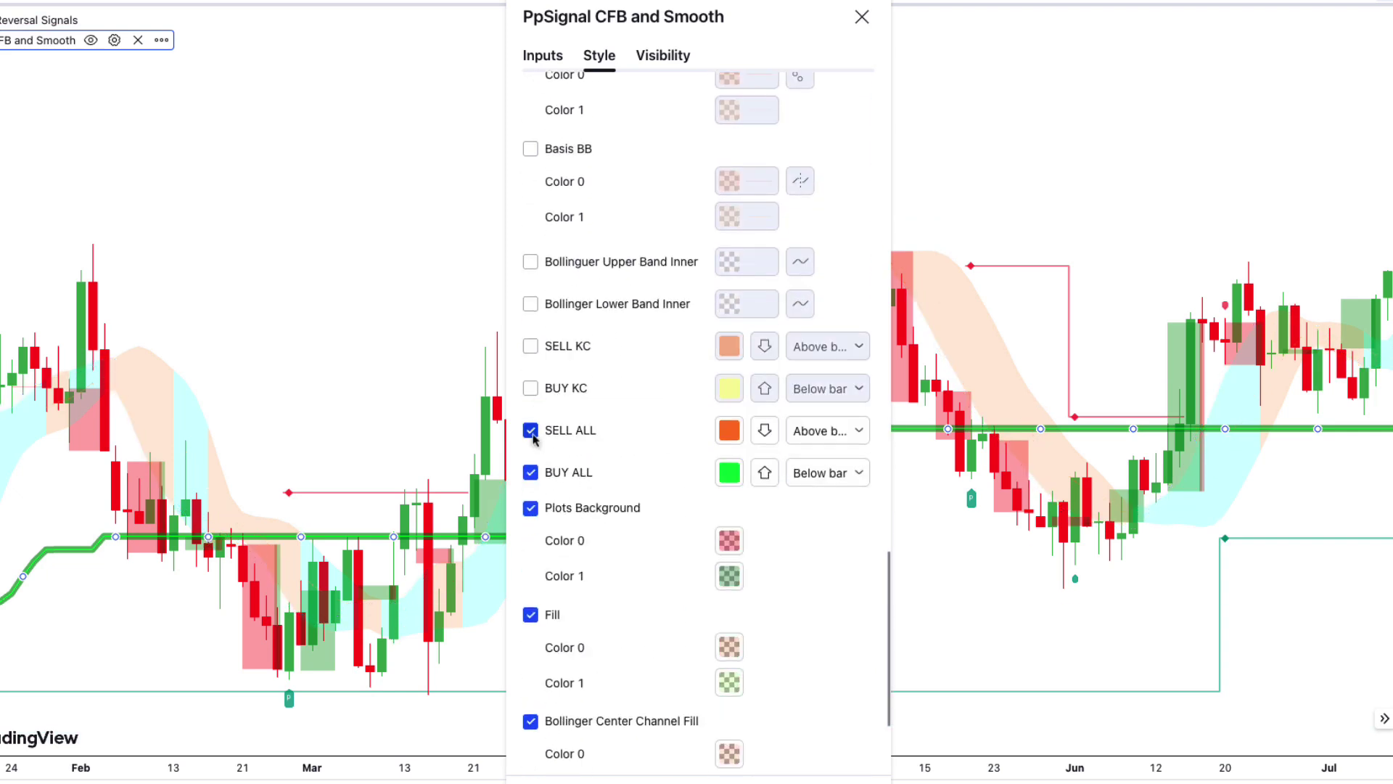
pyautogui.click(531, 509)
pyautogui.click(530, 615)
pyautogui.scroll(-2, 531, 614)
pyautogui.click(531, 601)
pyautogui.scroll(-1, 541, 588)
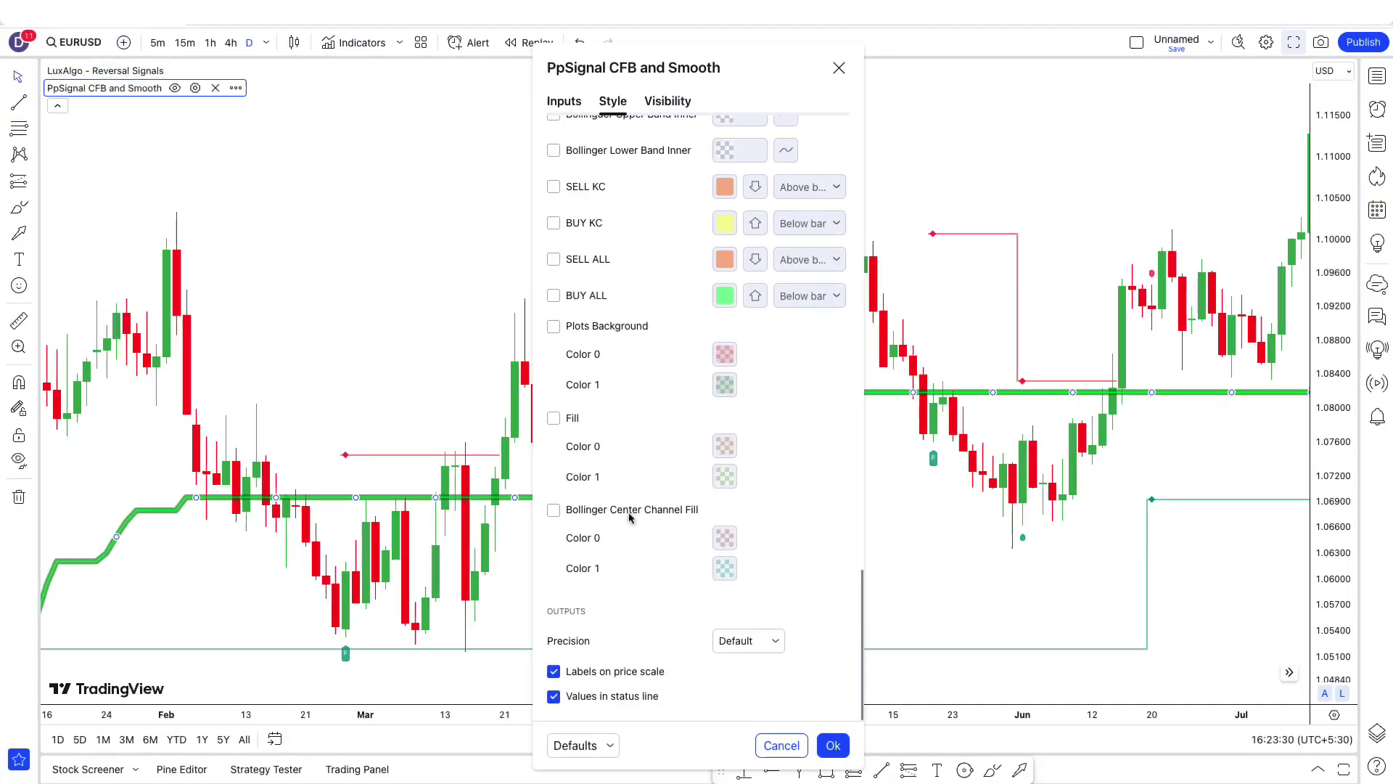
pyautogui.click(833, 745)
# Examine the green and red sections of the CFB Range Filter line across the 2022–2023 EURUSD price history.
pyautogui.hscroll(-15, 796, 508)
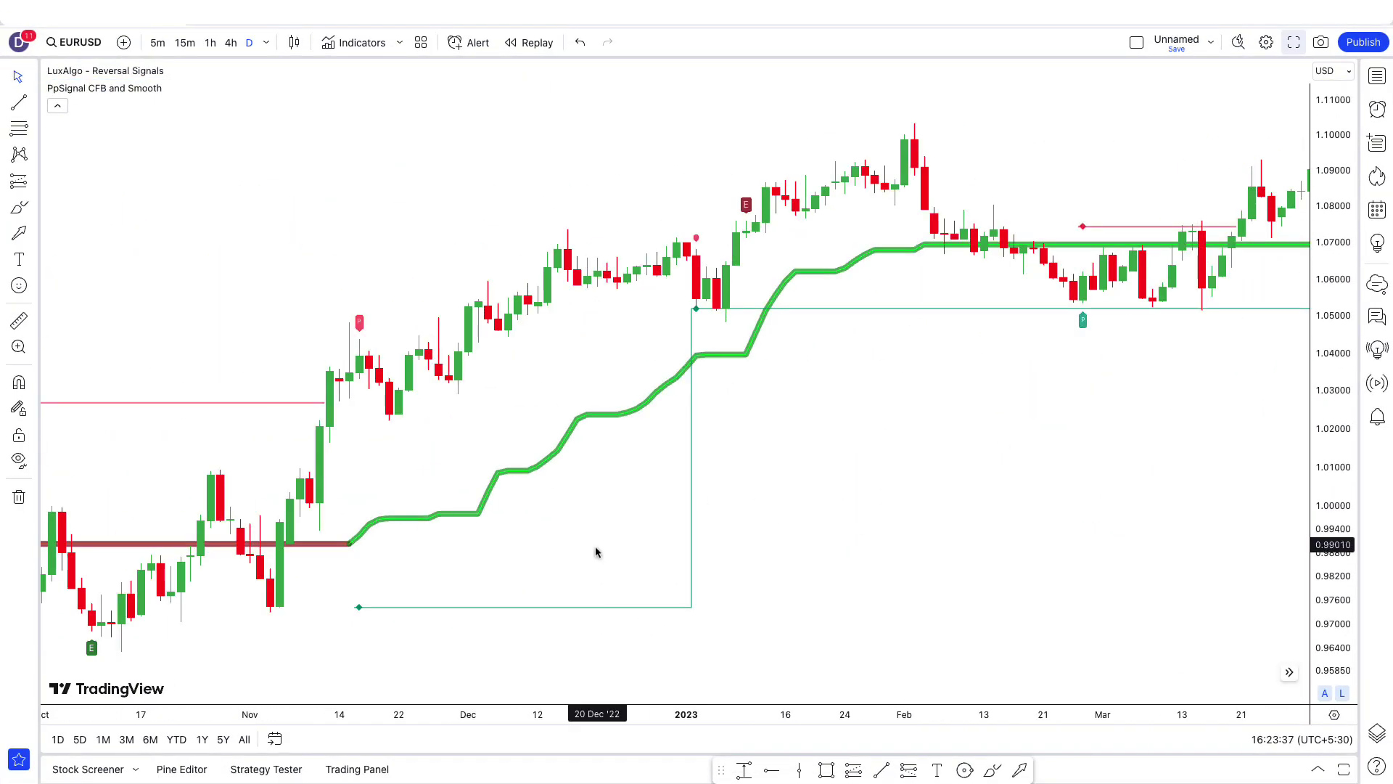
pyautogui.moveTo(263, 618); pyautogui.dragTo(458, 620)
pyautogui.scroll(-4, 449, 617)
pyautogui.moveTo(531, 595); pyautogui.dragTo(164, 565)
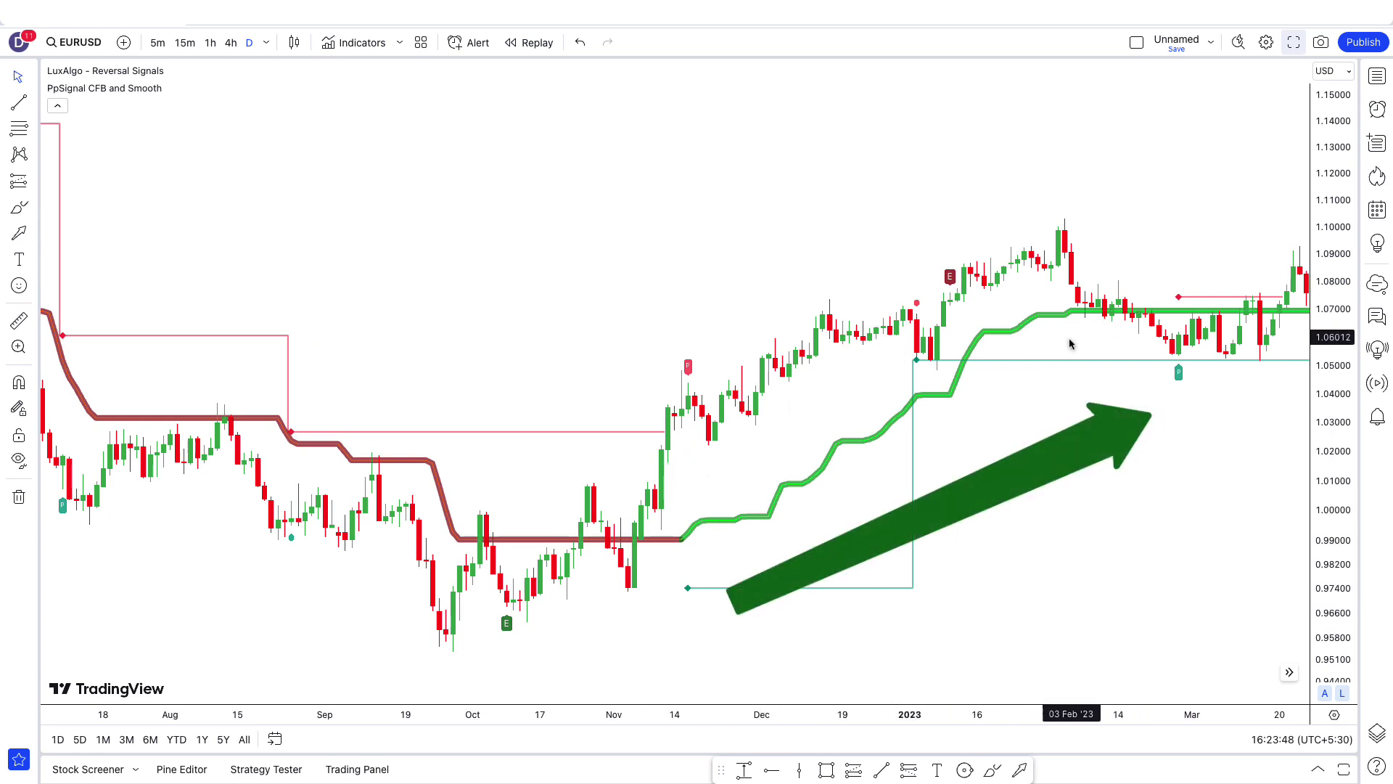
pyautogui.hscroll(-8, 235, 611)
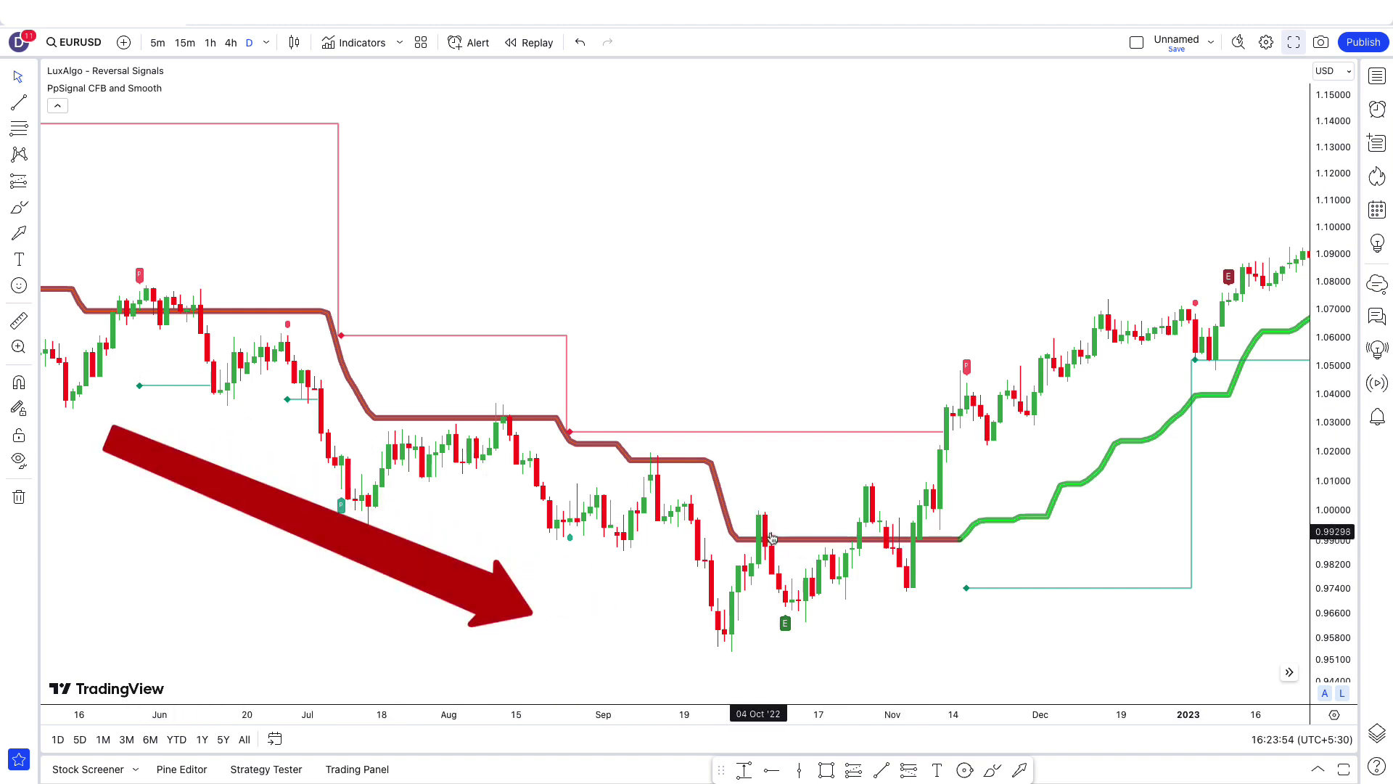
pyautogui.moveTo(1059, 615); pyautogui.dragTo(688, 638)
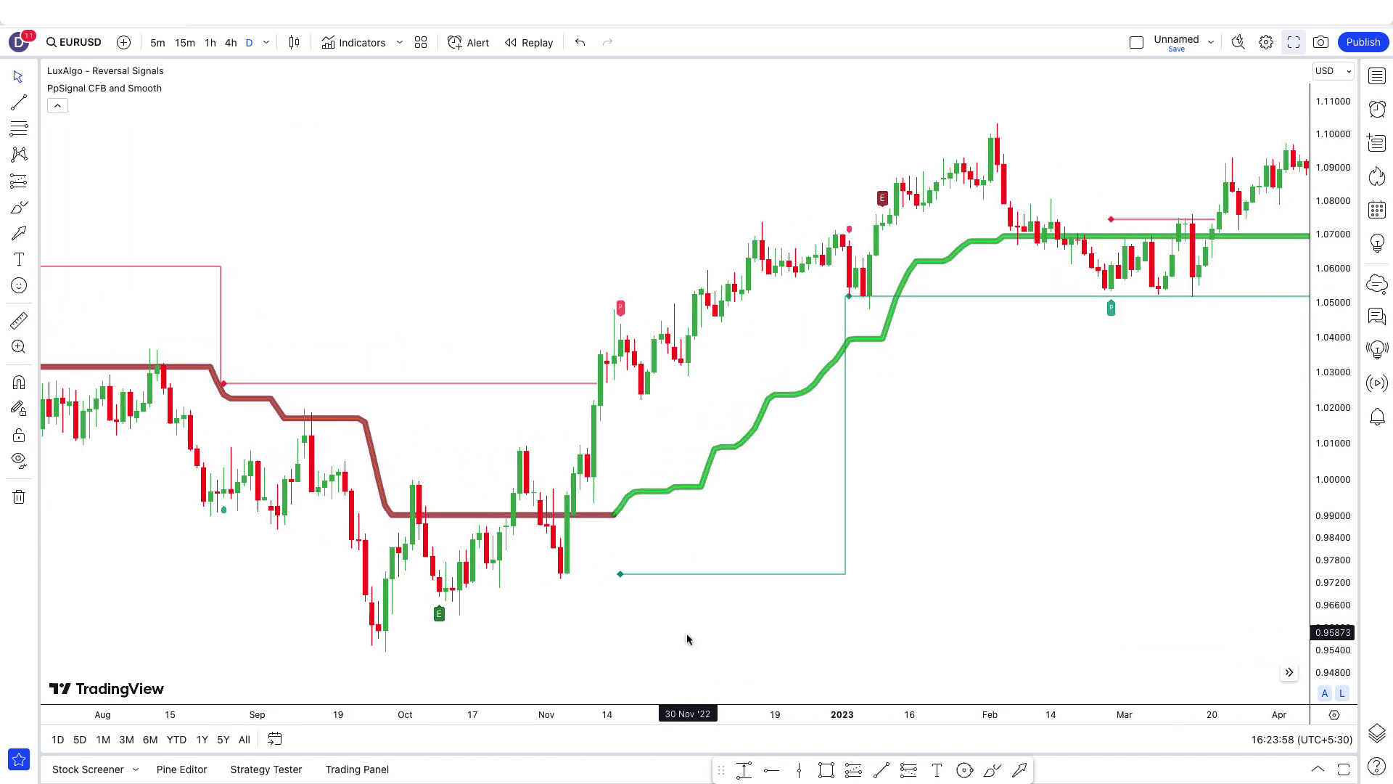
# Search the indicators for "Ema" and add Moving Average Exponential to the chart.
pyautogui.click(362, 45)
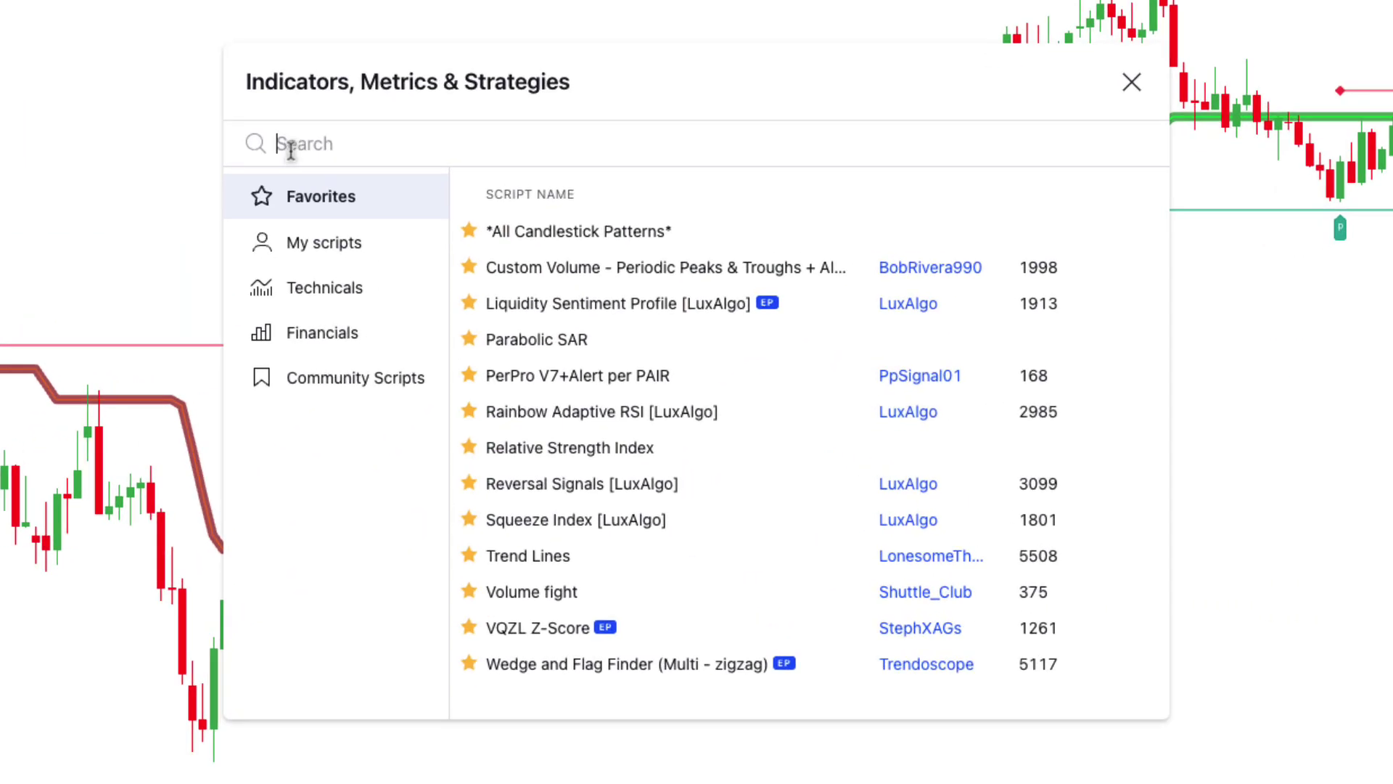
pyautogui.write('Ema')
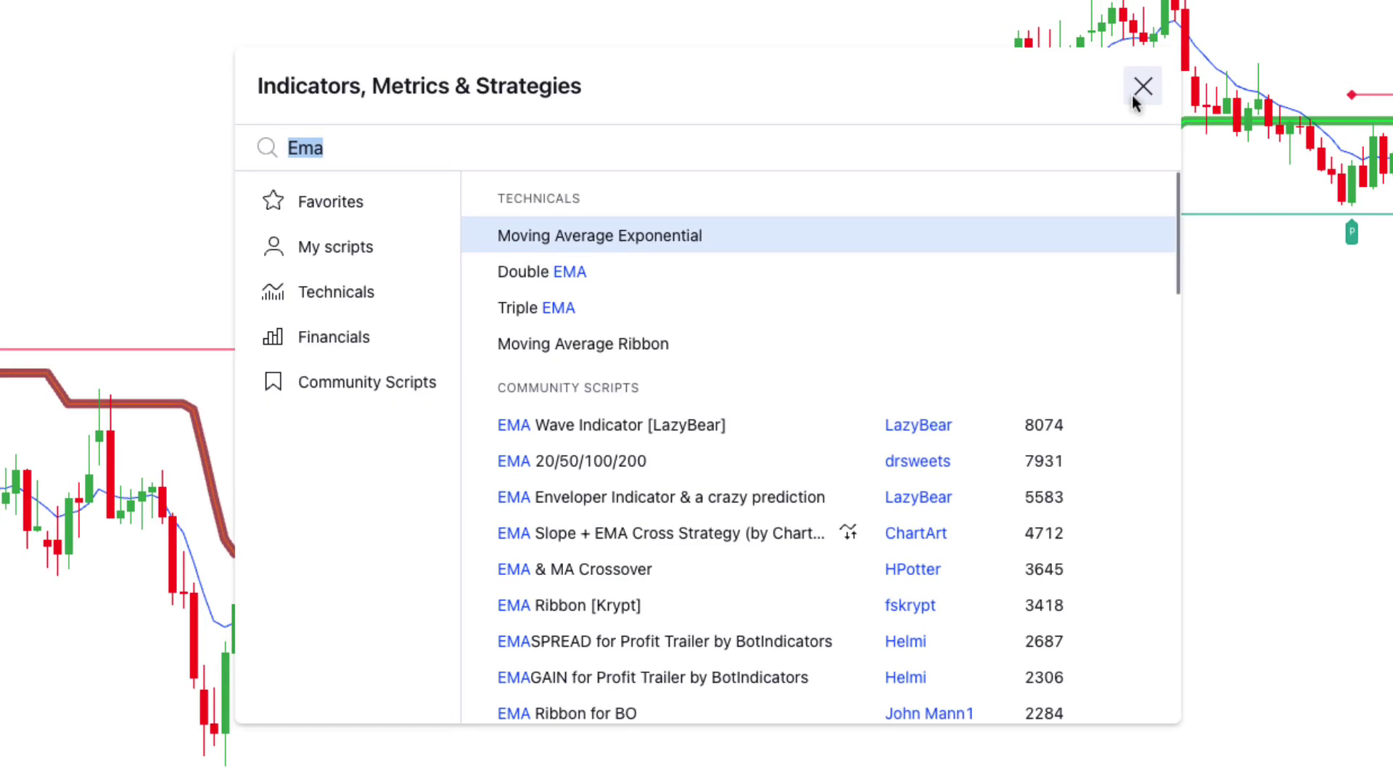
pyautogui.click(1132, 82)
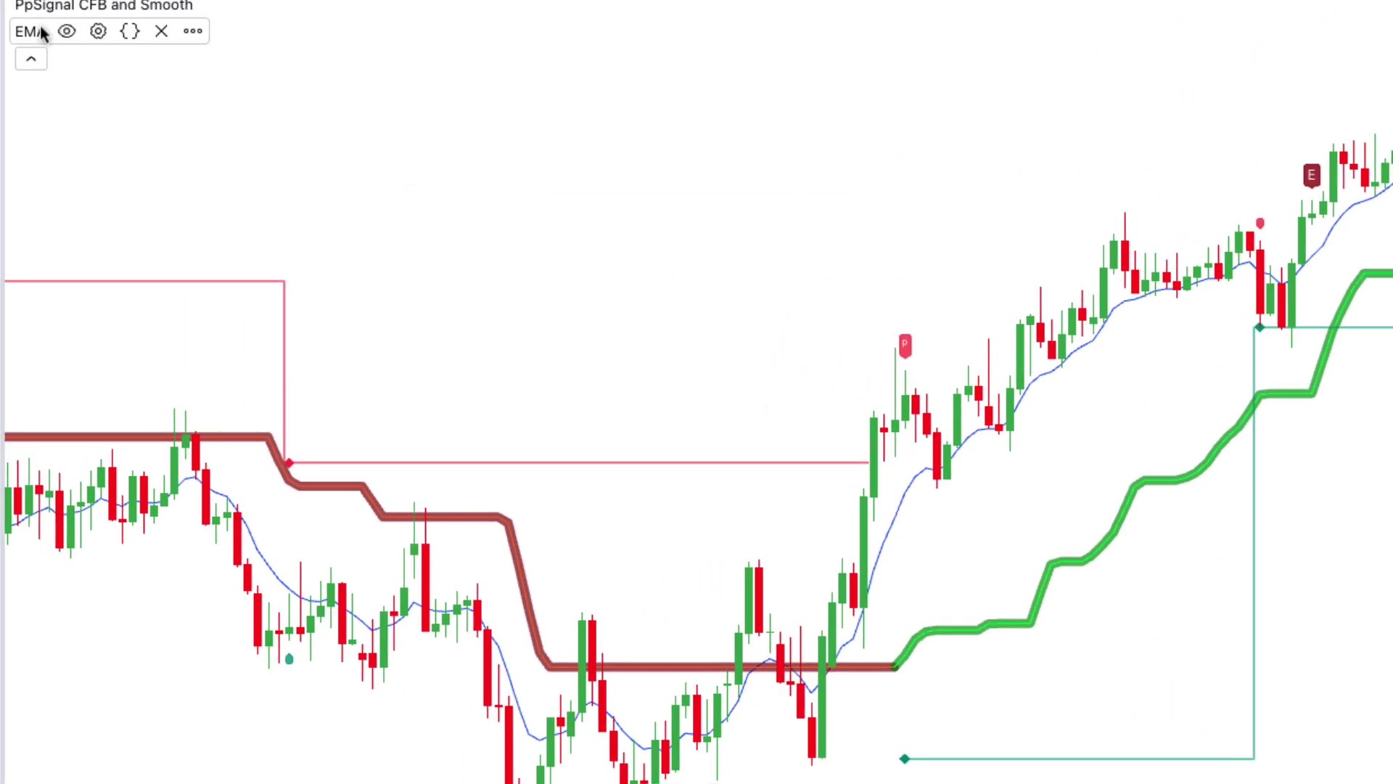
# Open the EMA settings and set the length to 200.
pyautogui.click(98, 31)
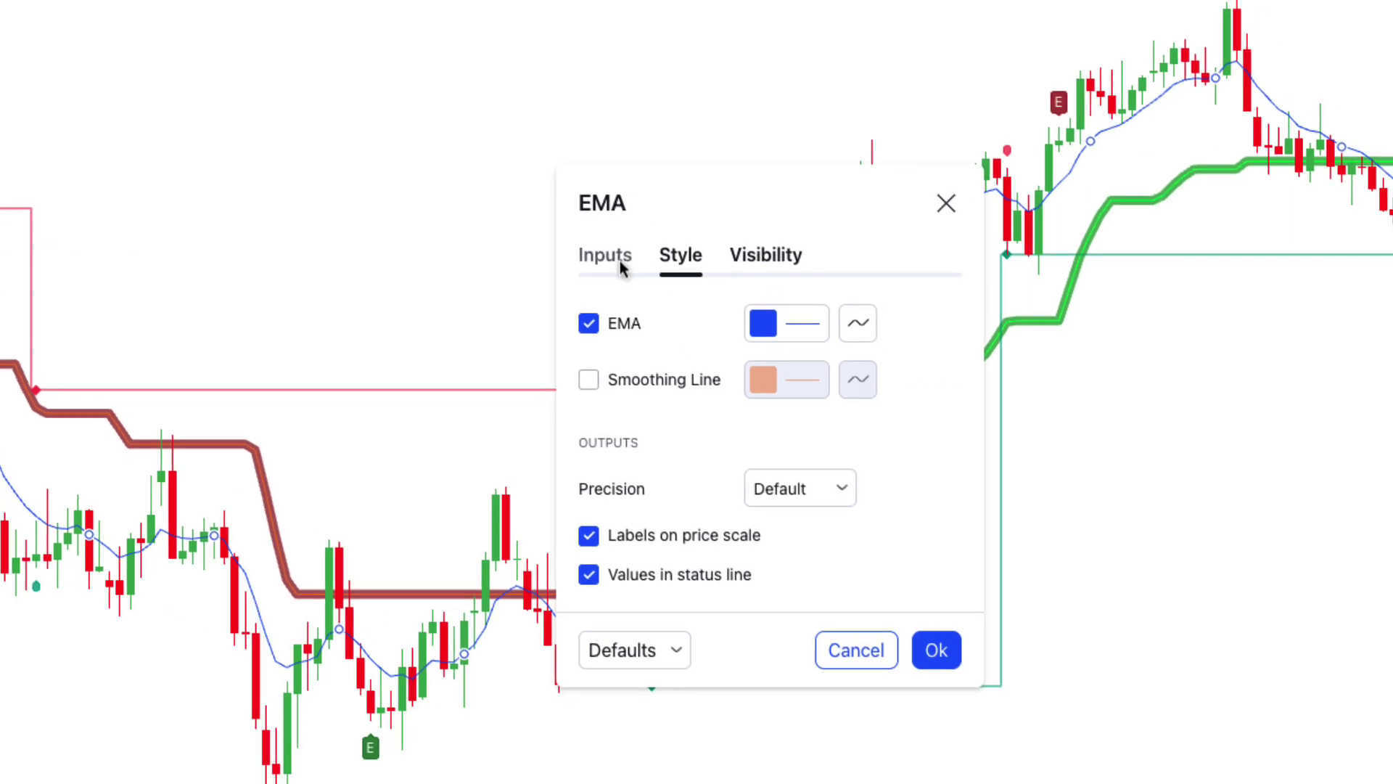
pyautogui.click(605, 254)
pyautogui.click(722, 324)
pyautogui.moveTo(722, 324); pyautogui.dragTo(673, 333)
pyautogui.write('200')
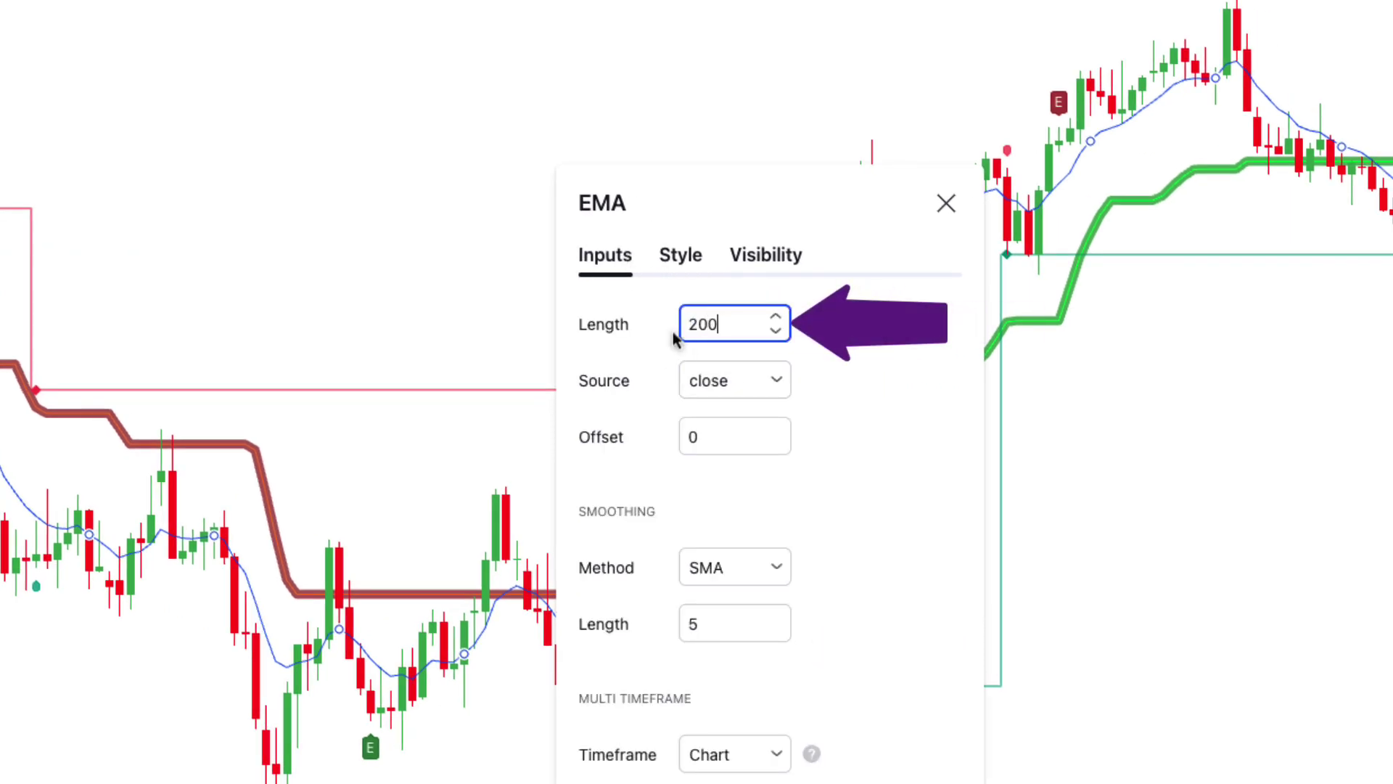
# Set the EMA line to the third thickness option and apply the settings.
pyautogui.click(685, 255)
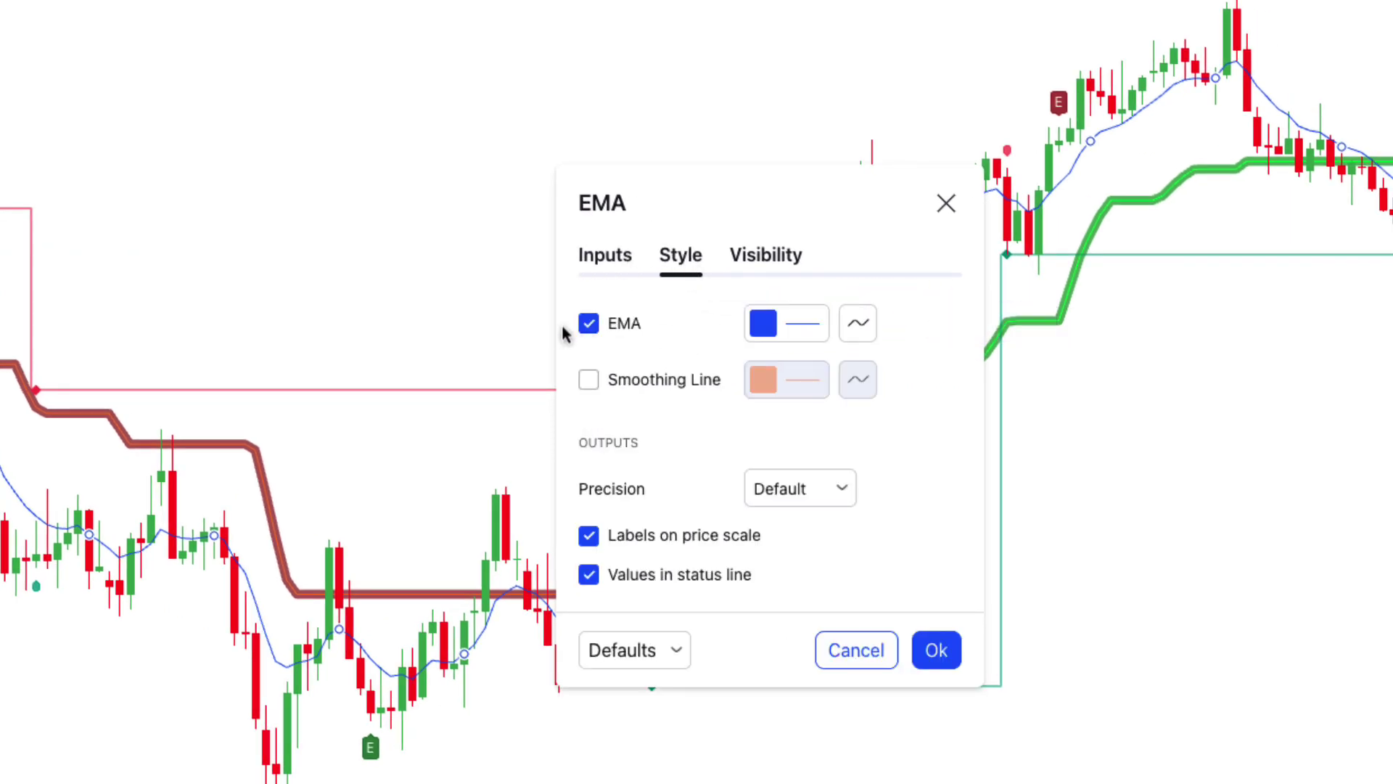
pyautogui.click(790, 322)
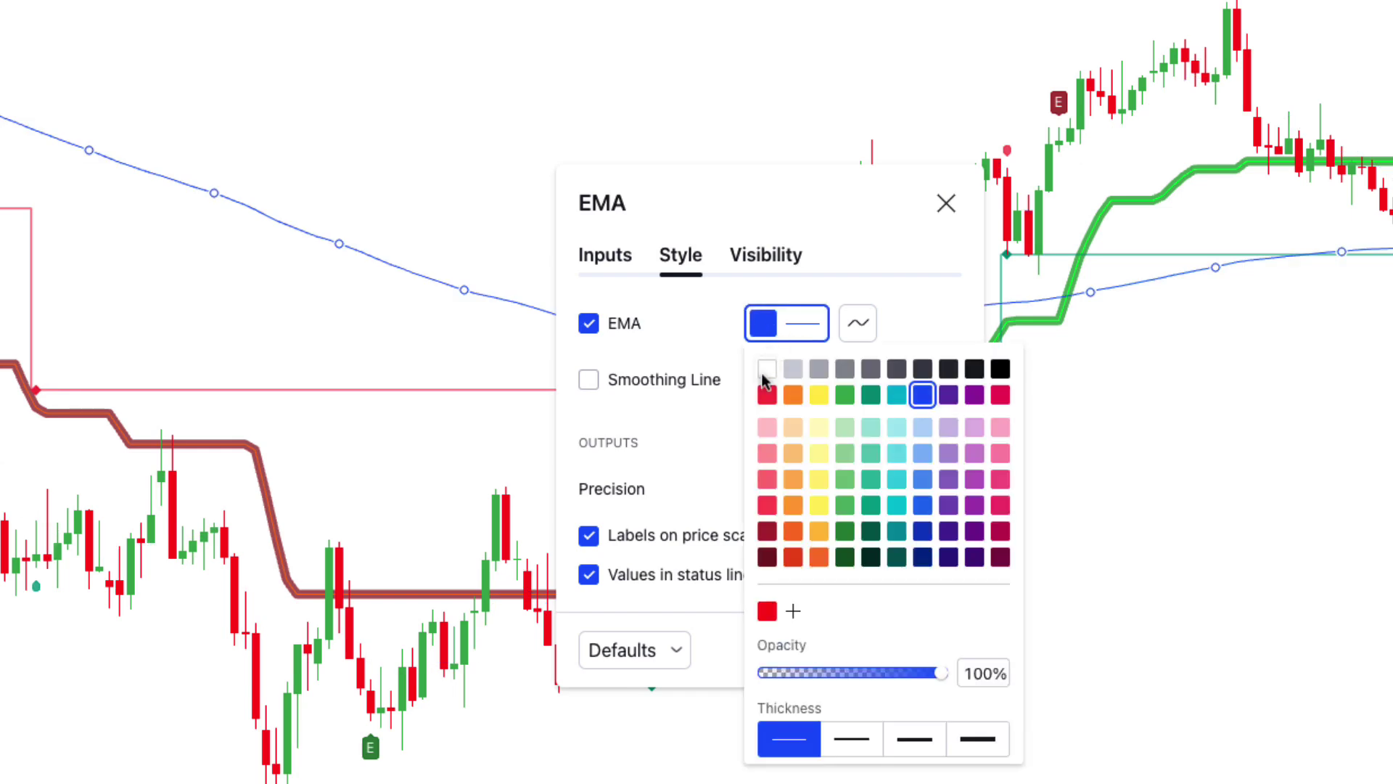
pyautogui.click(867, 739)
pyautogui.click(910, 752)
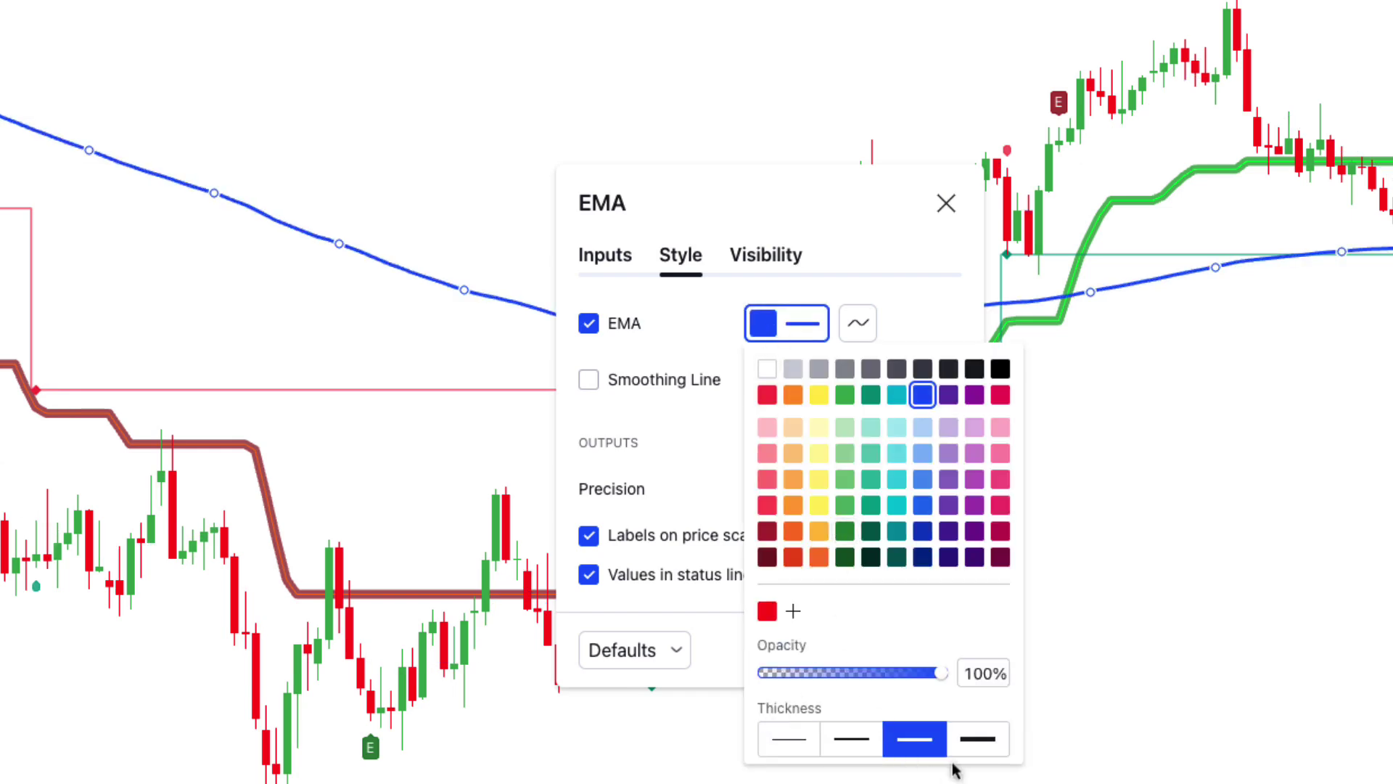
pyautogui.click(686, 504)
pyautogui.click(940, 654)
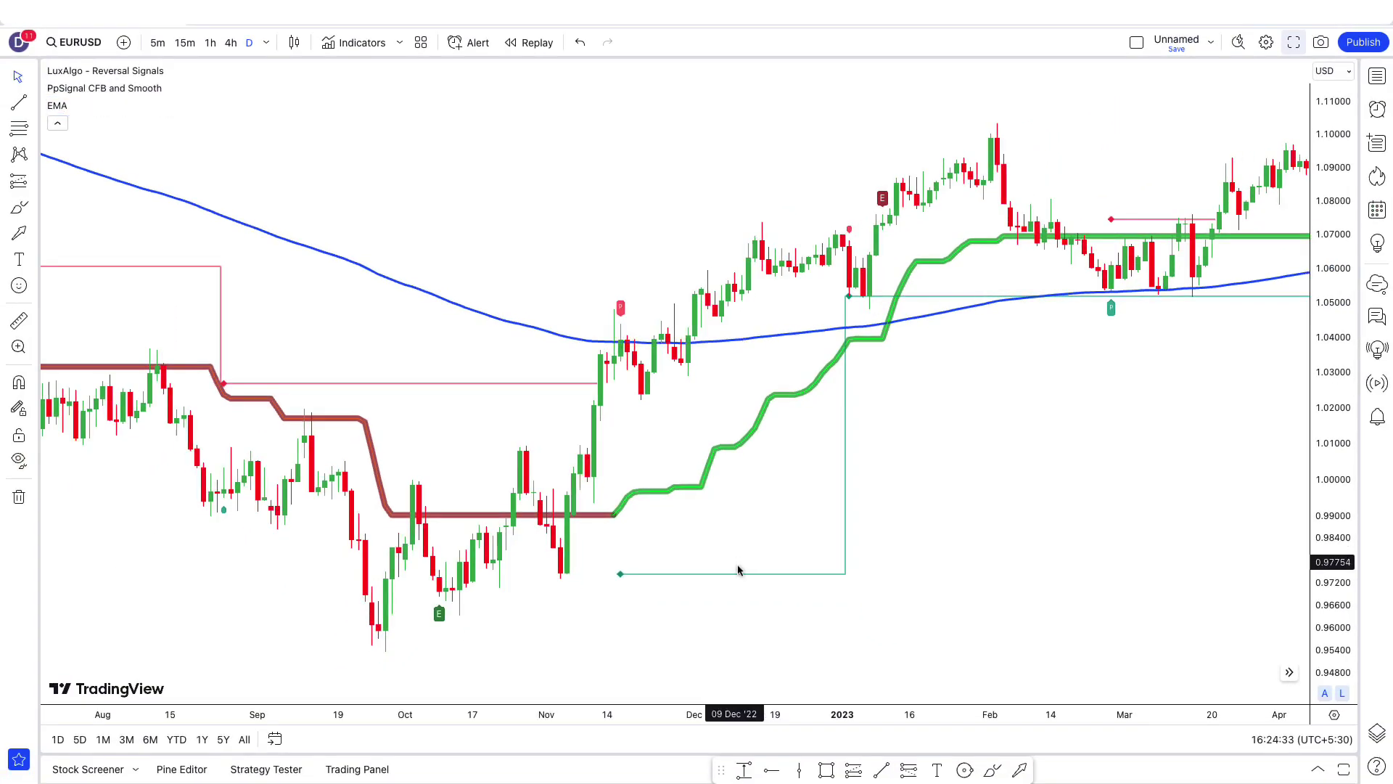
# Place a long position on the last replay candle of December 2022 with its entry at 1.05539.
pyautogui.moveTo(740, 571); pyautogui.dragTo(467, 562)
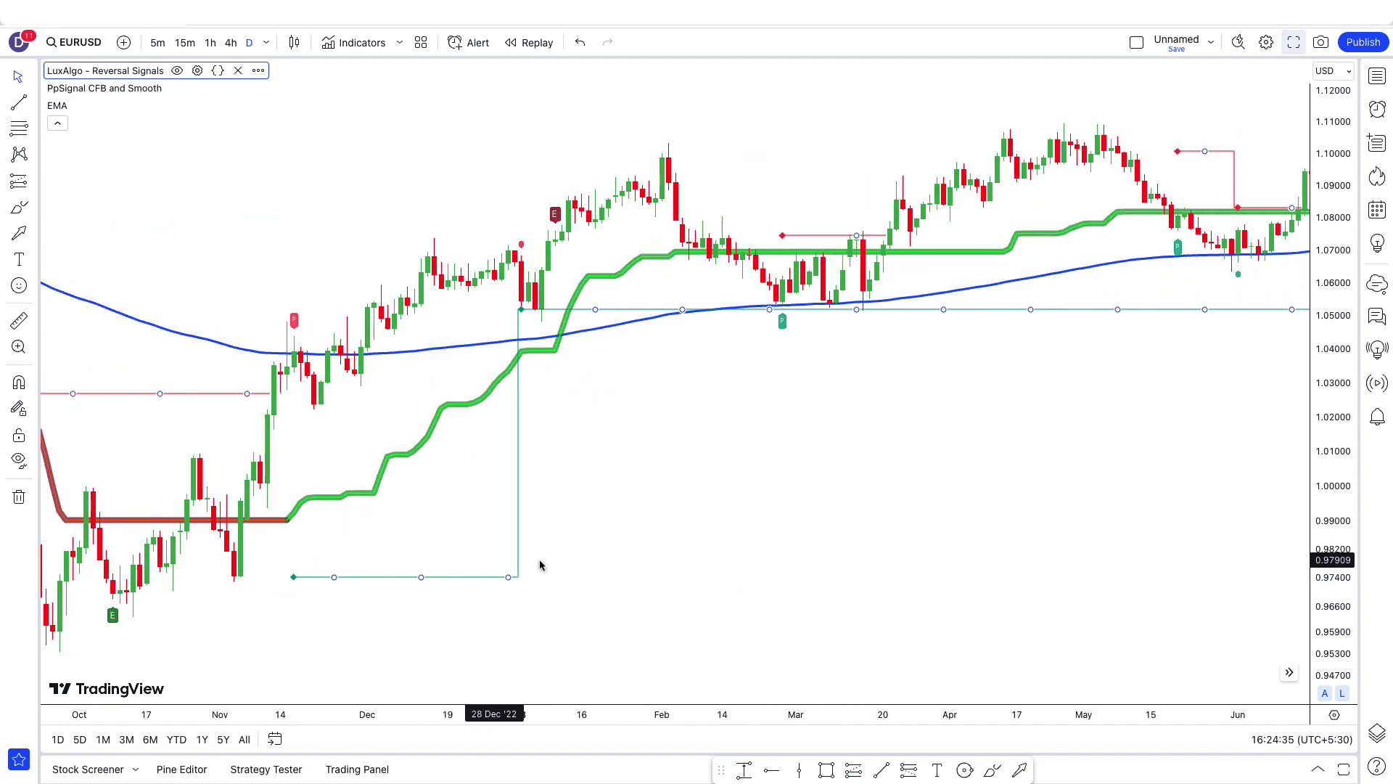
pyautogui.moveTo(733, 523); pyautogui.dragTo(467, 490)
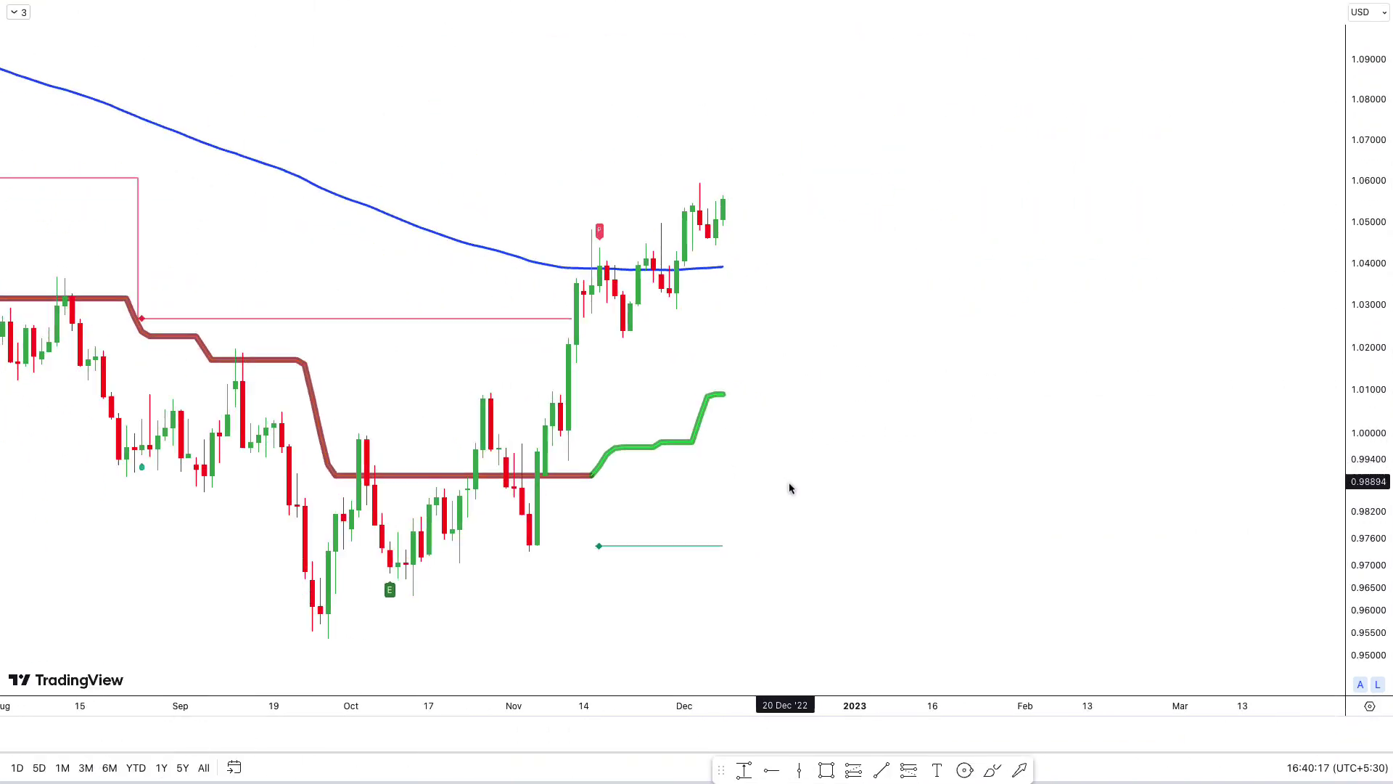
pyautogui.scroll(2, 790, 483)
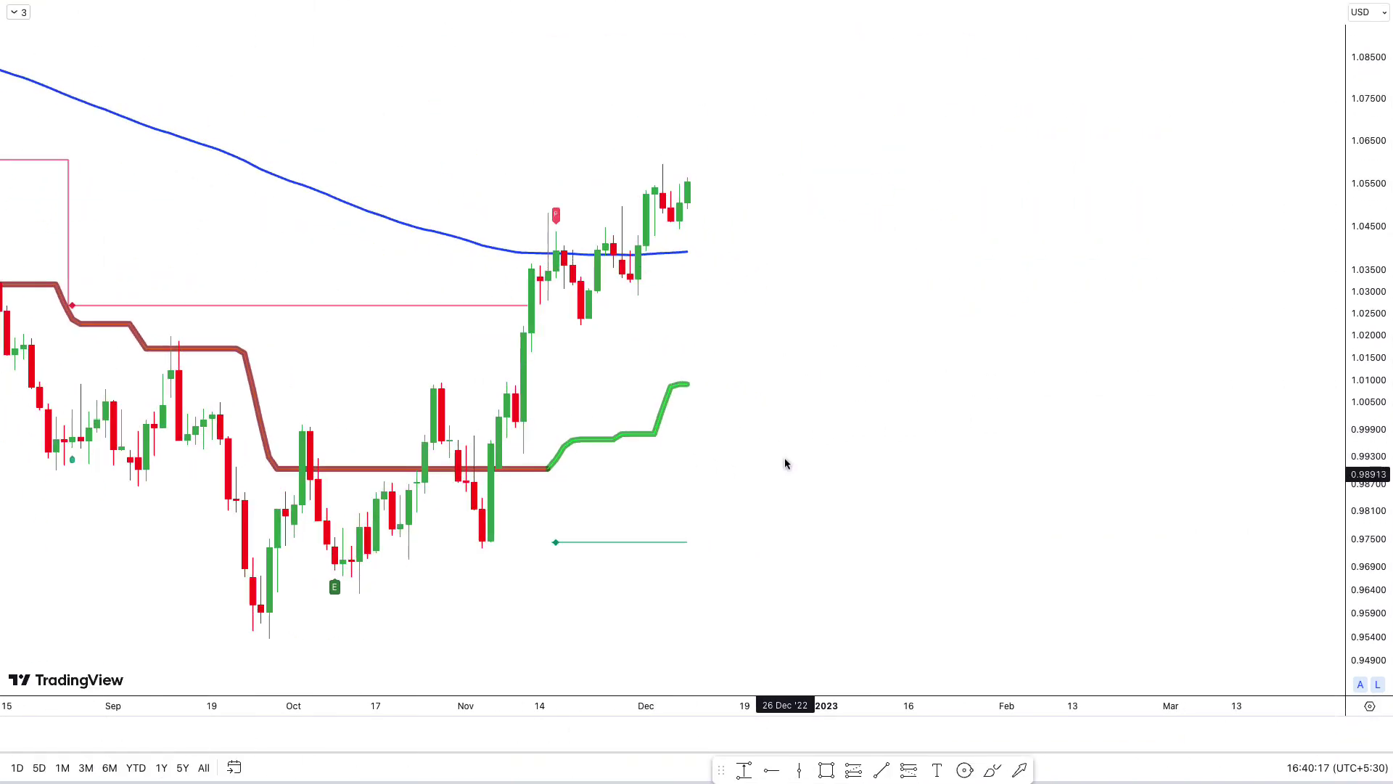
pyautogui.moveTo(1367, 145); pyautogui.dragTo(1374, 249)
pyautogui.moveTo(1065, 315); pyautogui.dragTo(1042, 371)
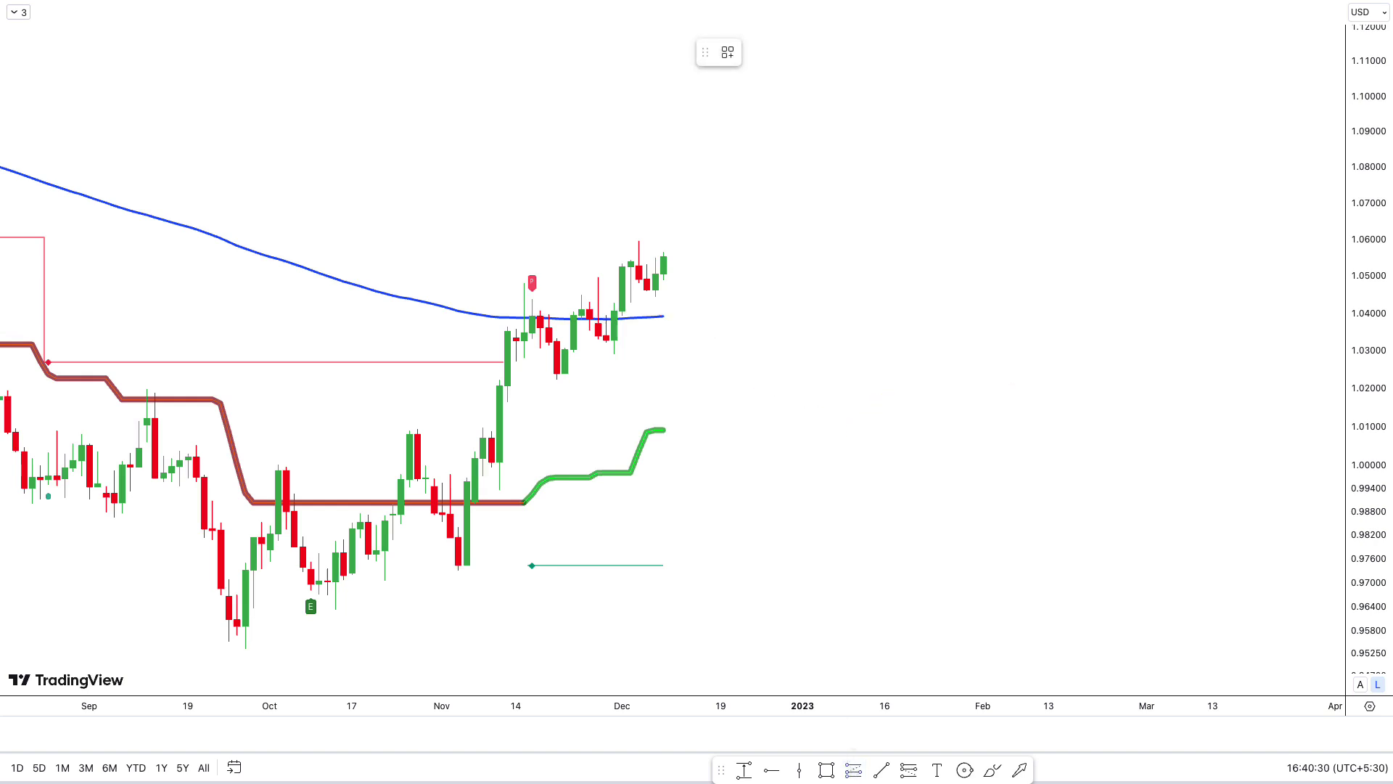
pyautogui.click(668, 259)
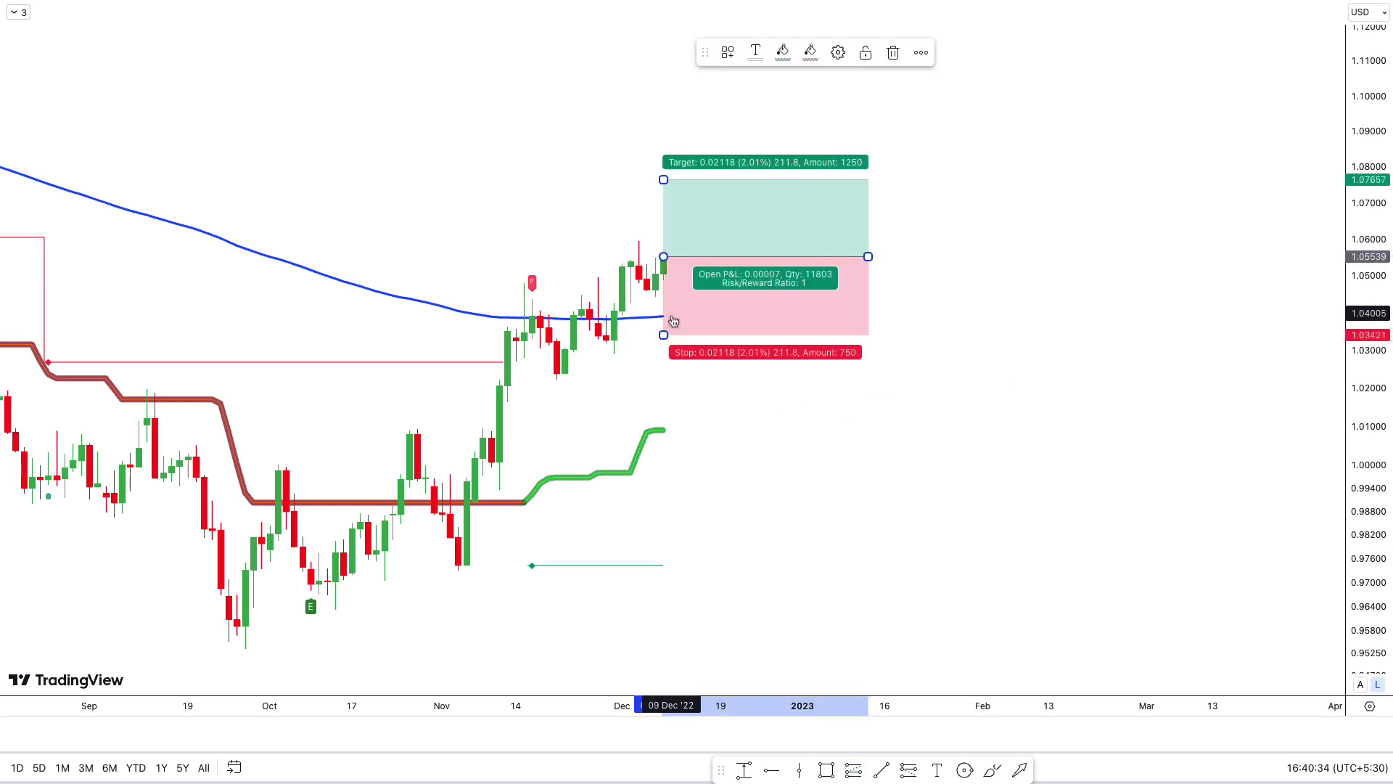
# Set the long position's stop to 1.03189 and its target to 1.09102 for a 1:1.5 risk/reward ratio.
pyautogui.moveTo(663, 335); pyautogui.dragTo(550, 349)
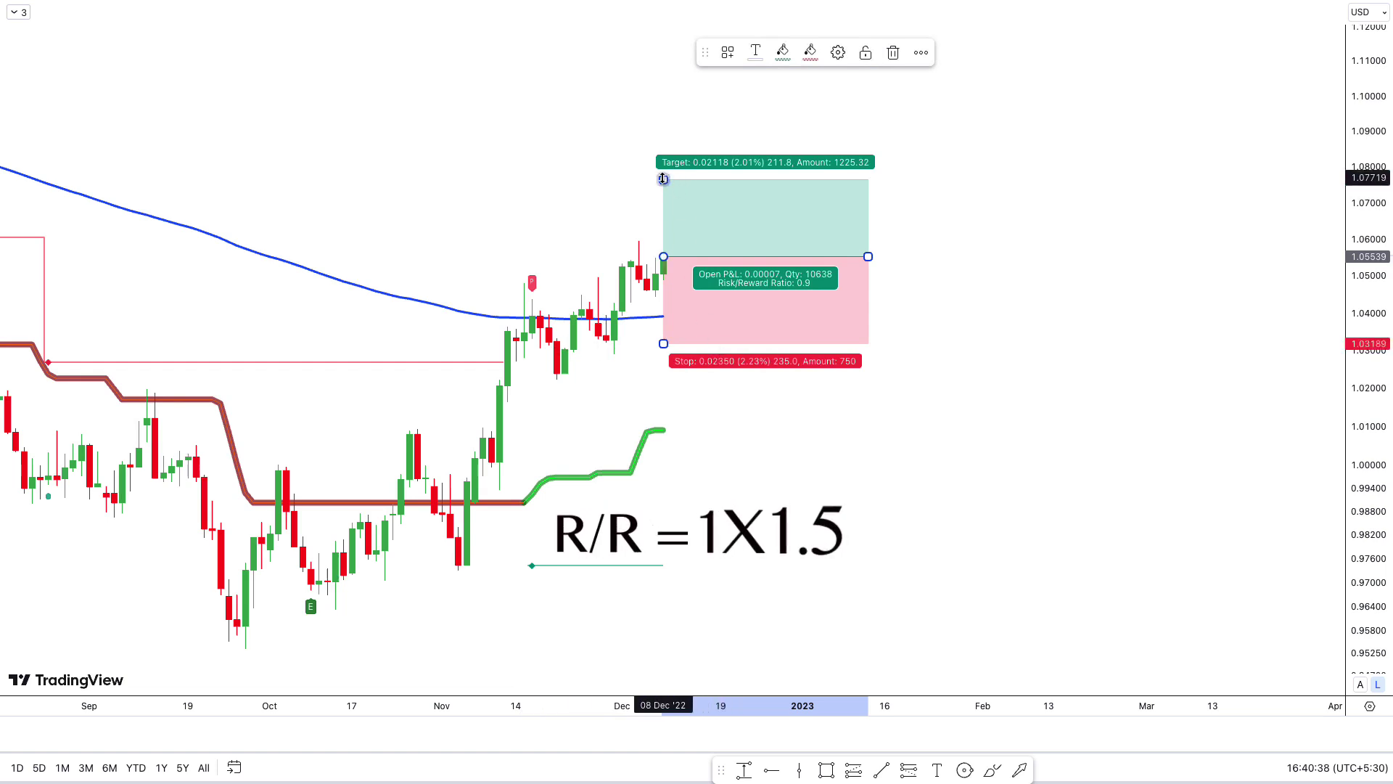
pyautogui.moveTo(664, 179); pyautogui.dragTo(656, 128)
pyautogui.click(1033, 354)
# Advance the bar replay to play out the long trade and extend the position's time range to cover the new candles.
pyautogui.click(628, 746)
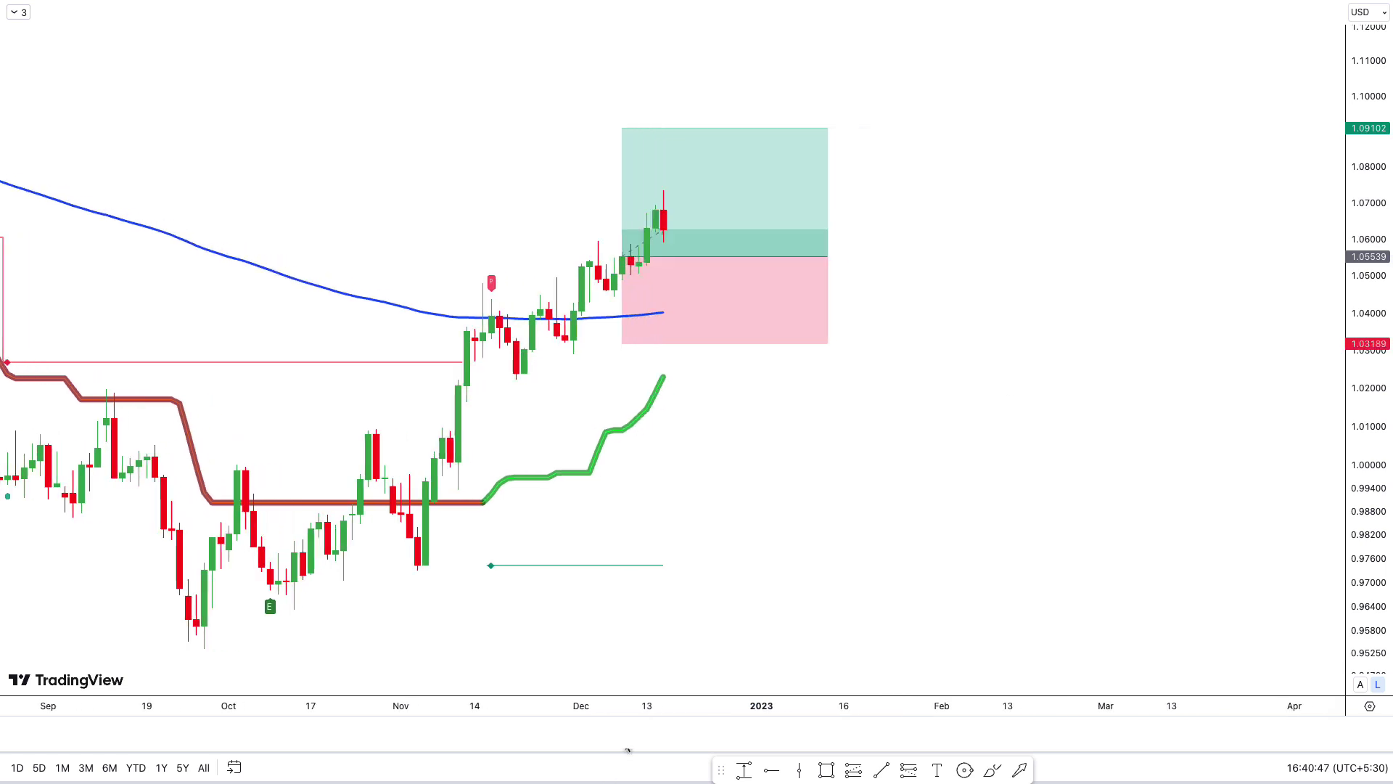
pyautogui.click(628, 746)
pyautogui.click(695, 259)
pyautogui.moveTo(696, 259); pyautogui.dragTo(820, 261)
pyautogui.click(909, 285)
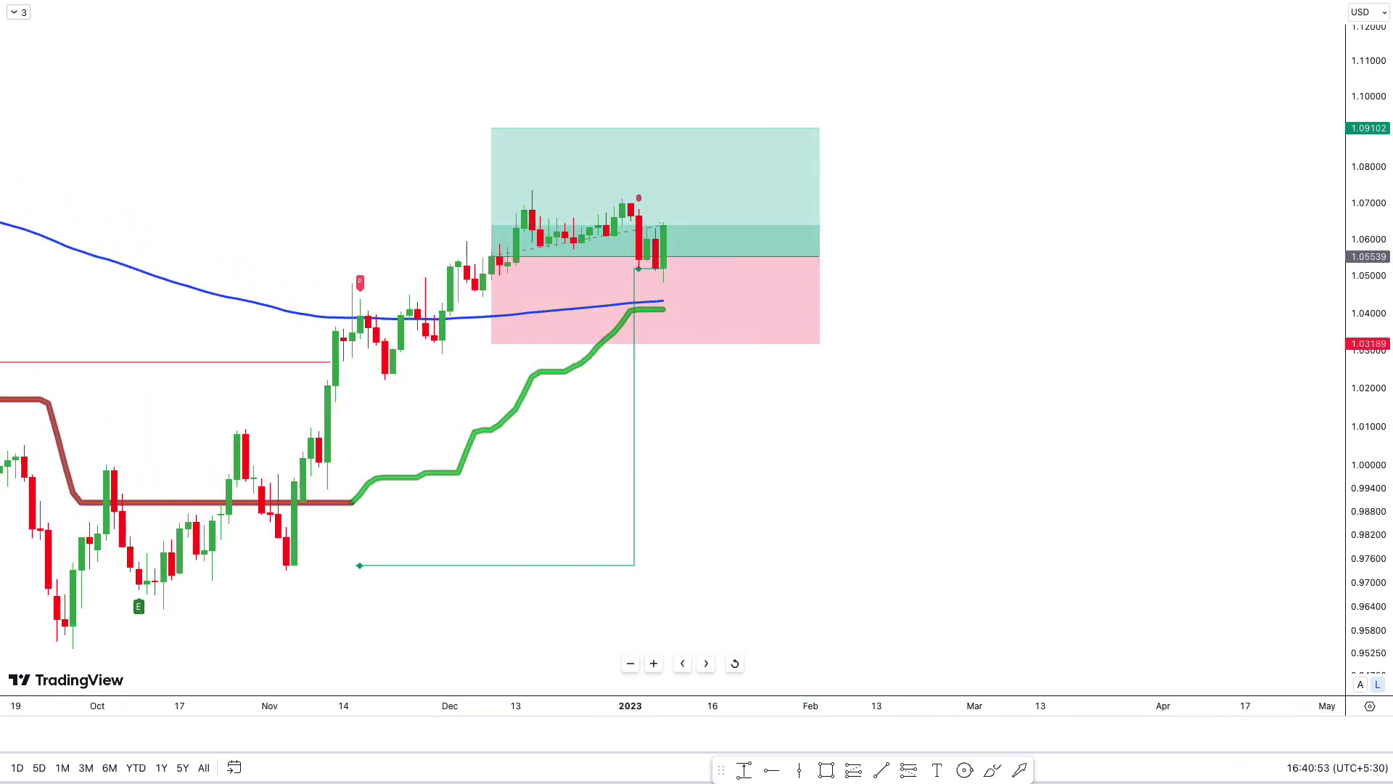
pyautogui.click(628, 746)
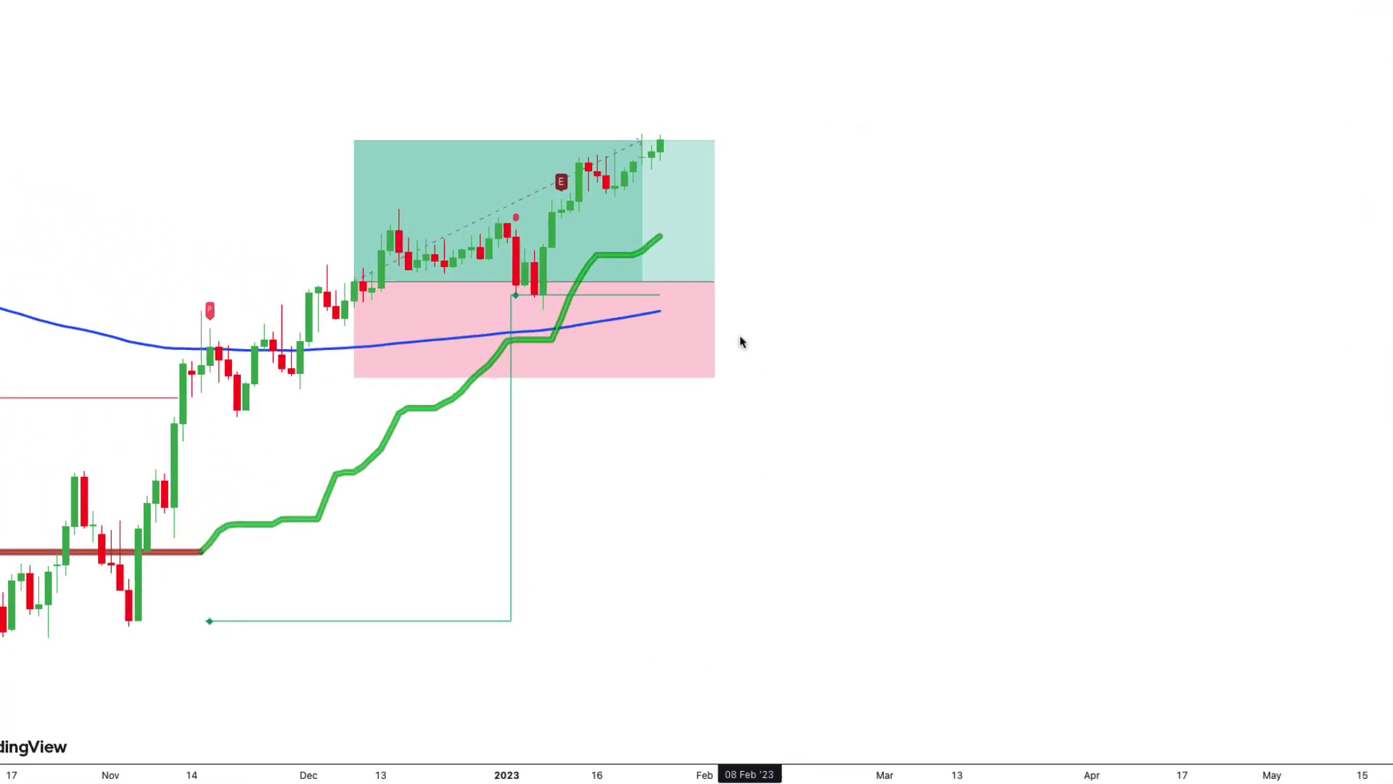
pyautogui.moveTo(714, 282); pyautogui.dragTo(641, 283)
# Place a short position on the 13 Jul '21 candle with its entry at 1.17768.
pyautogui.moveTo(769, 329); pyautogui.dragTo(1001, 357)
pyautogui.scroll(3, 1001, 357)
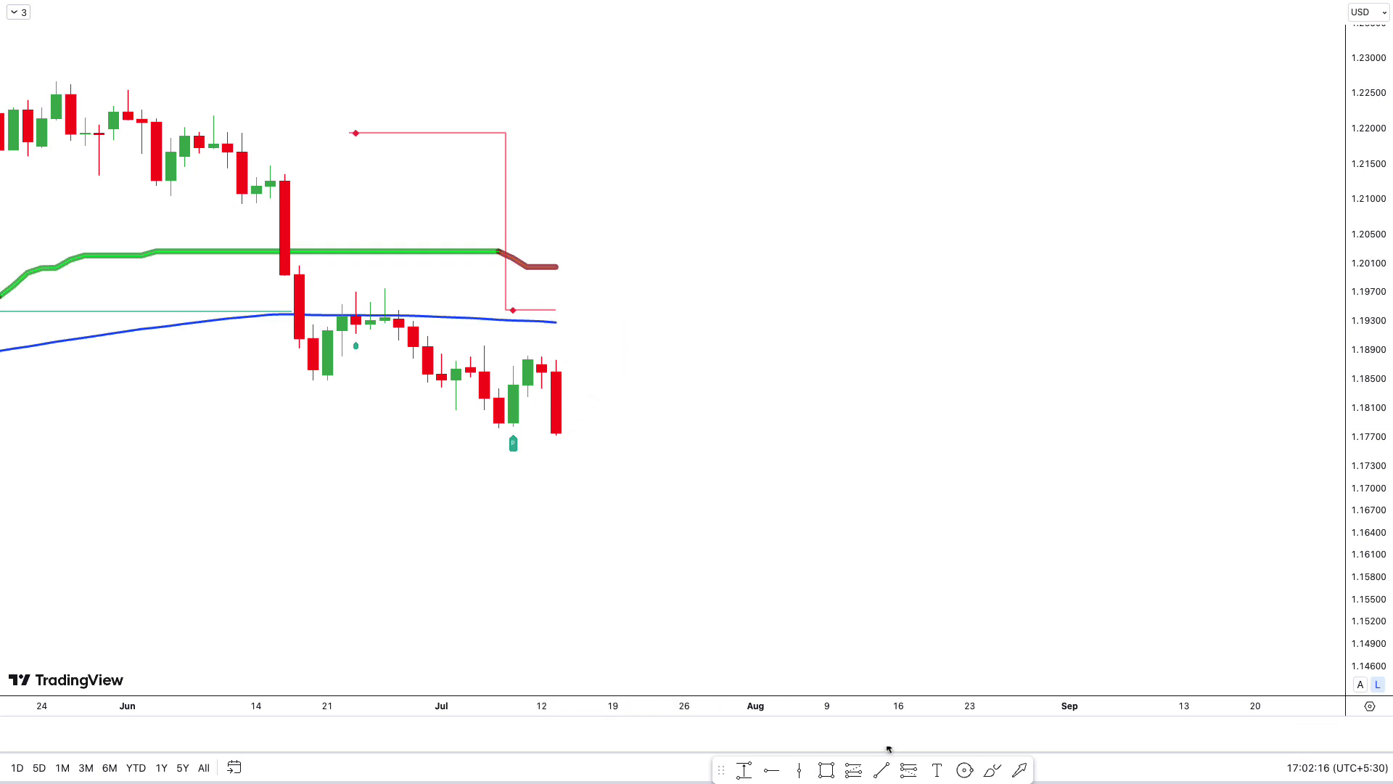
pyautogui.click(556, 433)
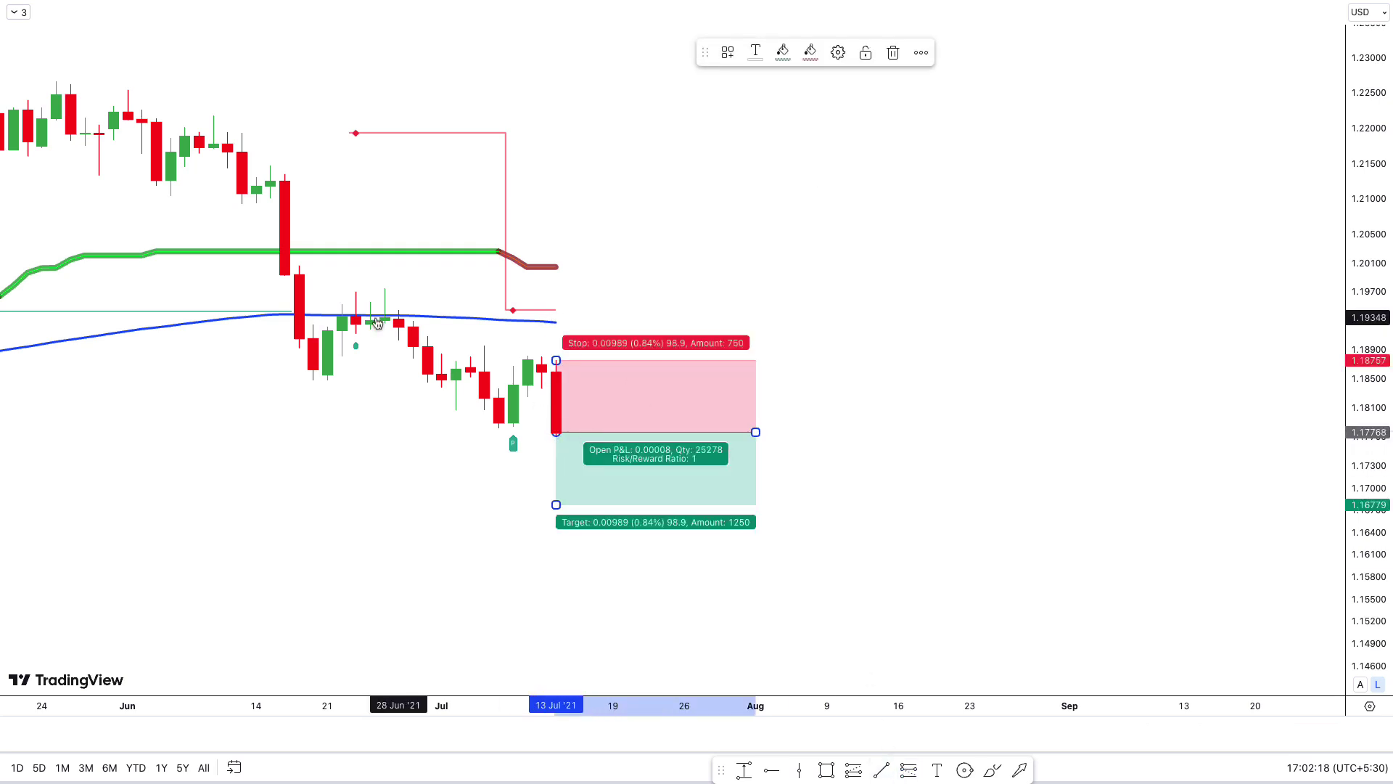
# Set the short position's stop to 1.19449 and its target to 1.15211 for a risk/reward ratio of about 1:1.5.
pyautogui.moveTo(558, 359); pyautogui.dragTo(327, 313)
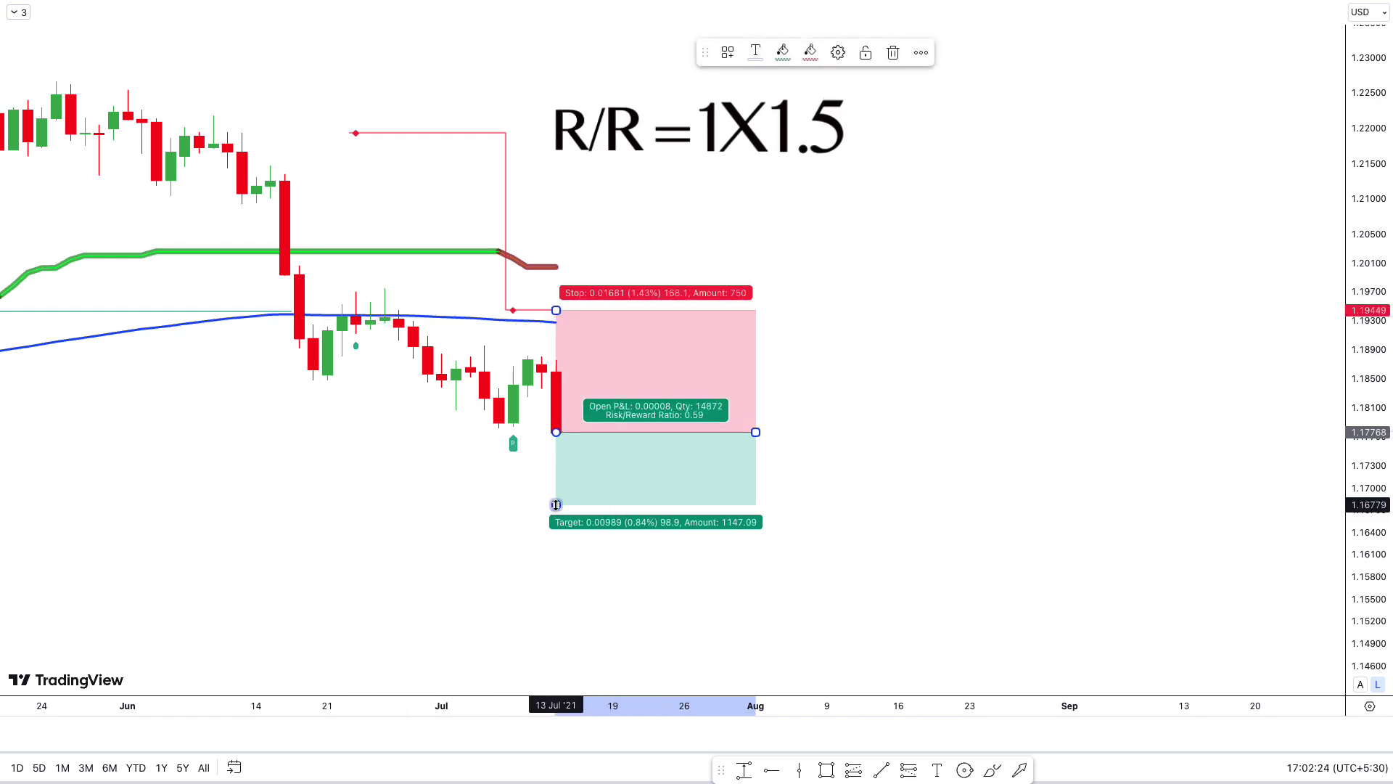
pyautogui.moveTo(549, 514); pyautogui.dragTo(549, 627)
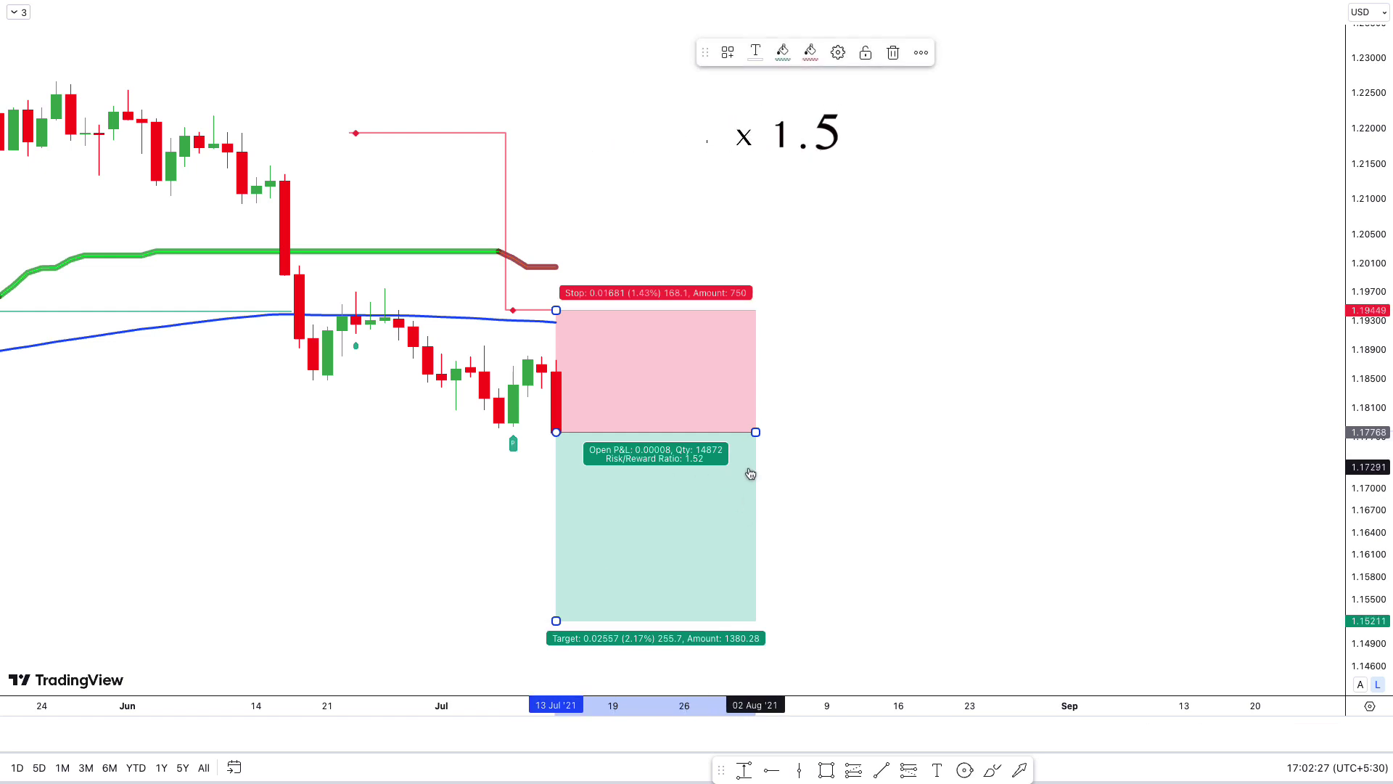
pyautogui.click(785, 489)
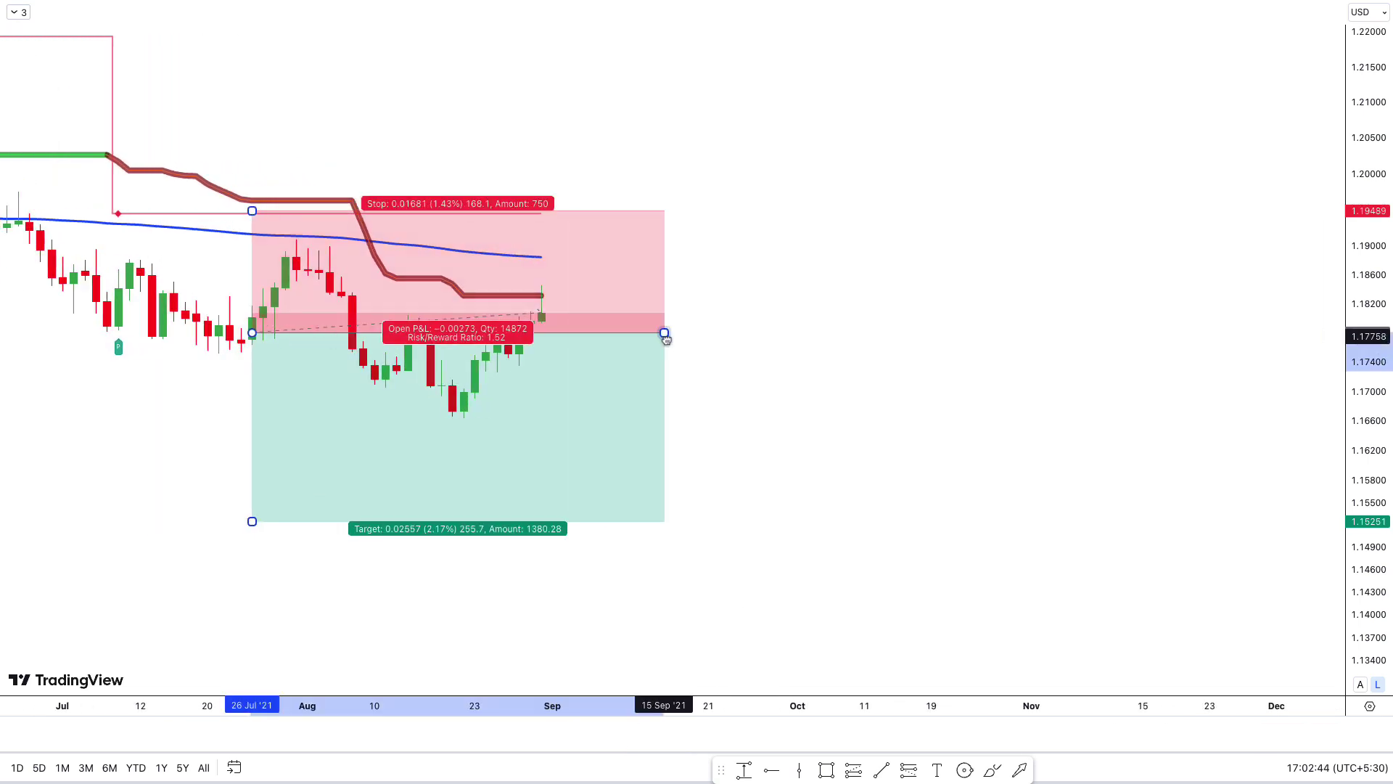
# Extend the short position's time range past September 2021 and follow the trade as the replay advances.
pyautogui.moveTo(639, 355); pyautogui.dragTo(921, 337)
pyautogui.scroll(-3, 970, 358)
pyautogui.moveTo(283, 460); pyautogui.dragTo(109, 479)
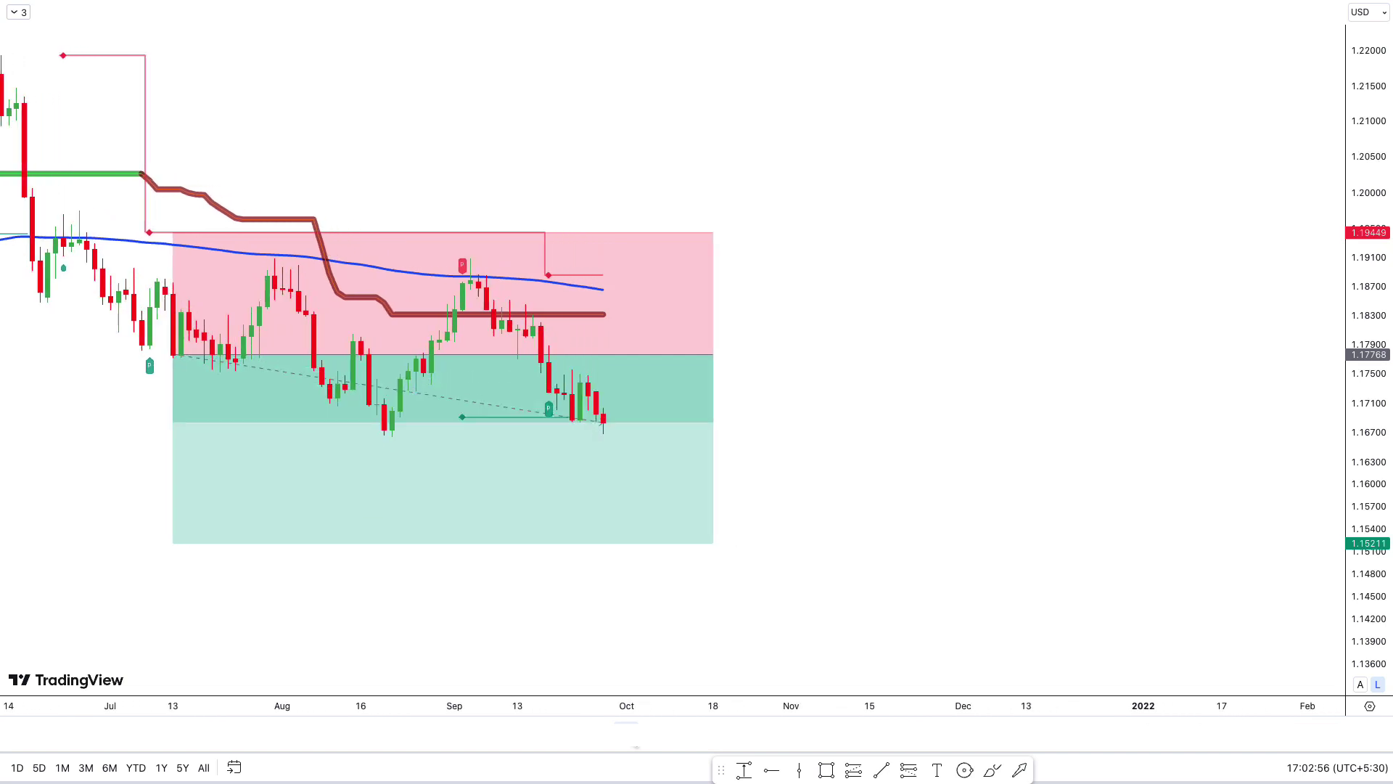
# Extend the short position's time range to 16 Nov '21 and follow the trade as the replay advances into November.
pyautogui.moveTo(611, 354); pyautogui.dragTo(753, 355)
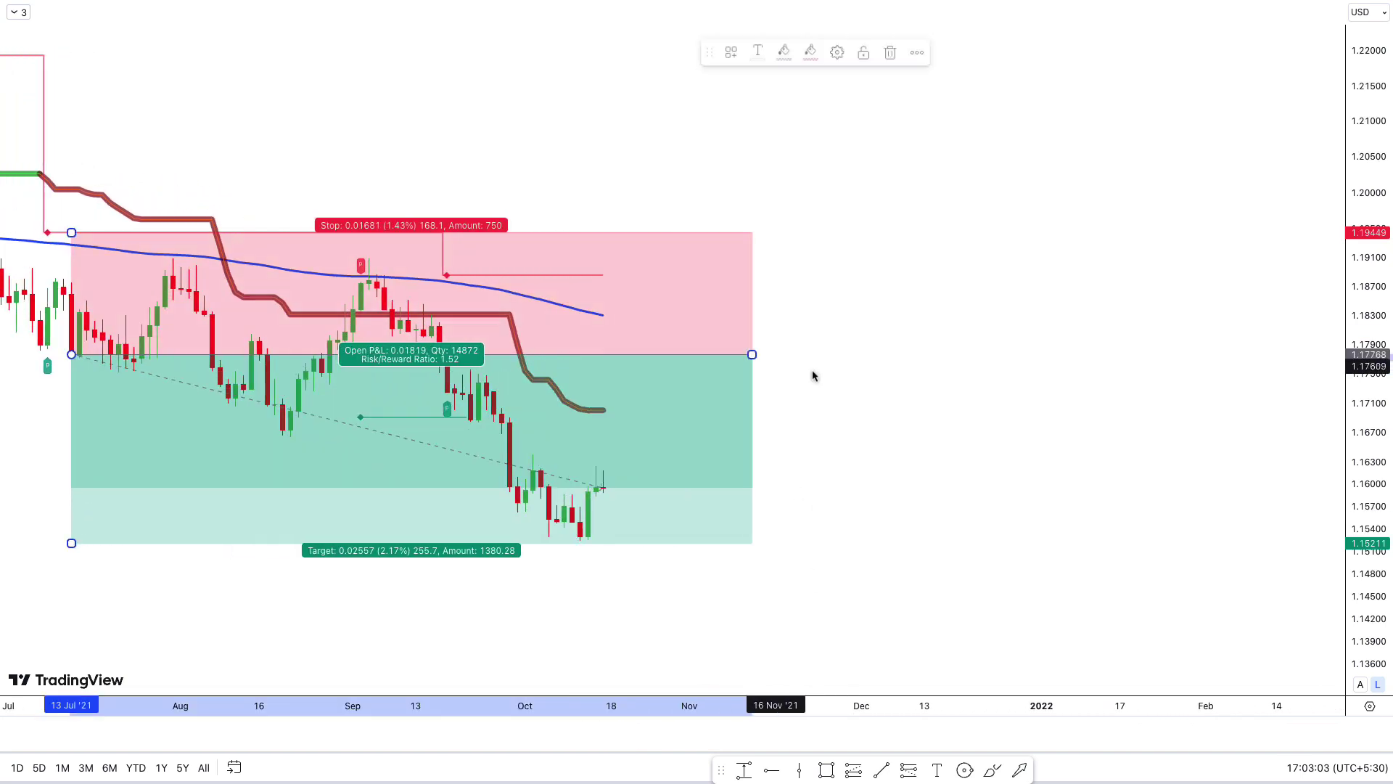
pyautogui.click(815, 377)
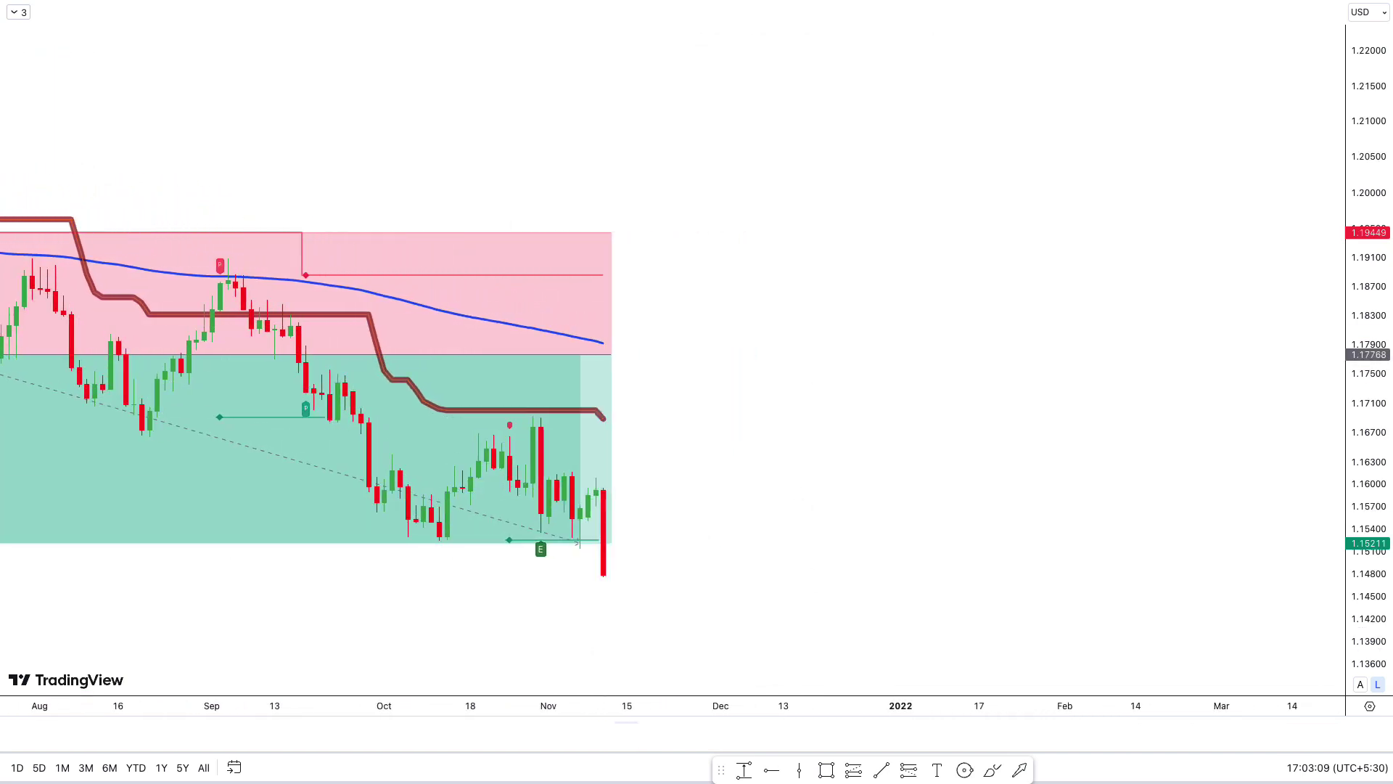
pyautogui.click(593, 368)
# Examine the IC Markets homepage for its pip spreads, leverage and the quoted spreads in the Raw Spread Advantage section.
pyautogui.scroll(-3, 942, 377)
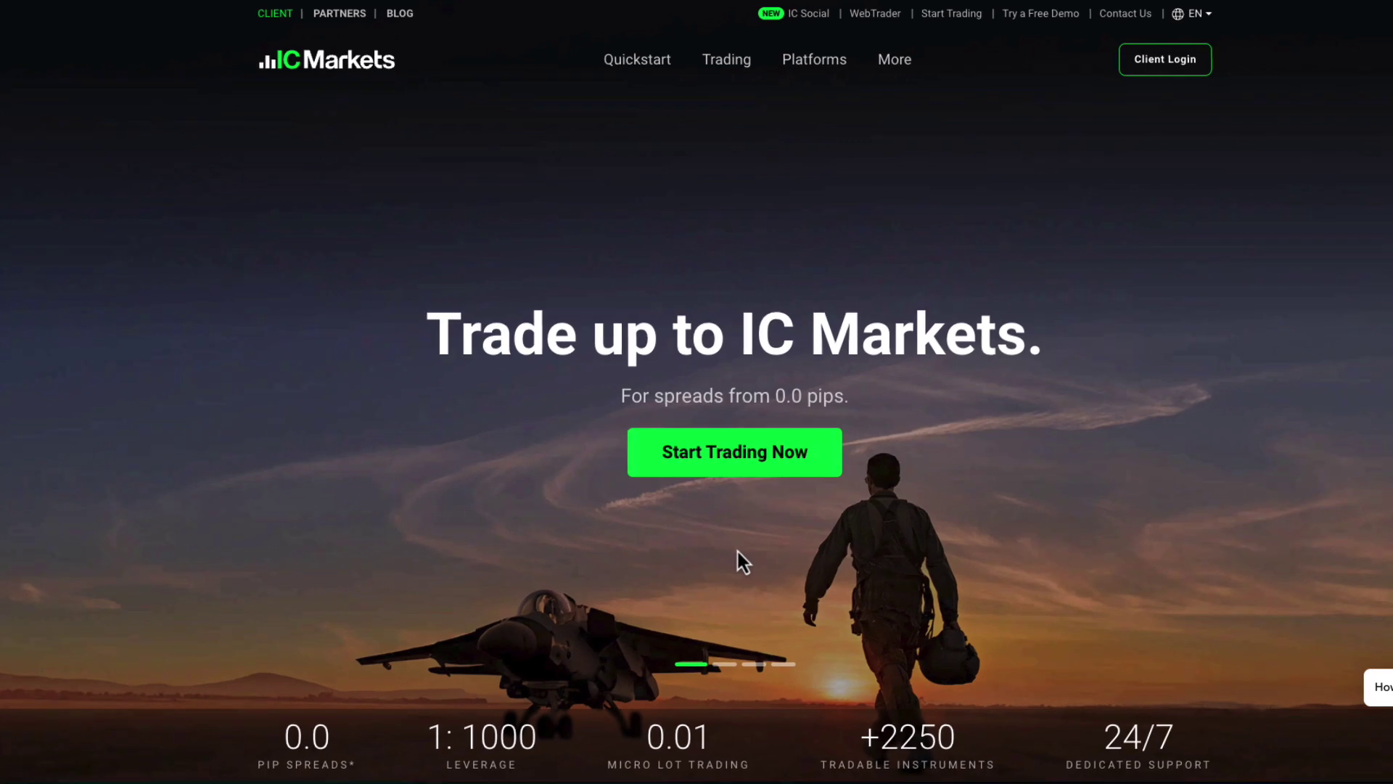
pyautogui.scroll(-1, 738, 551)
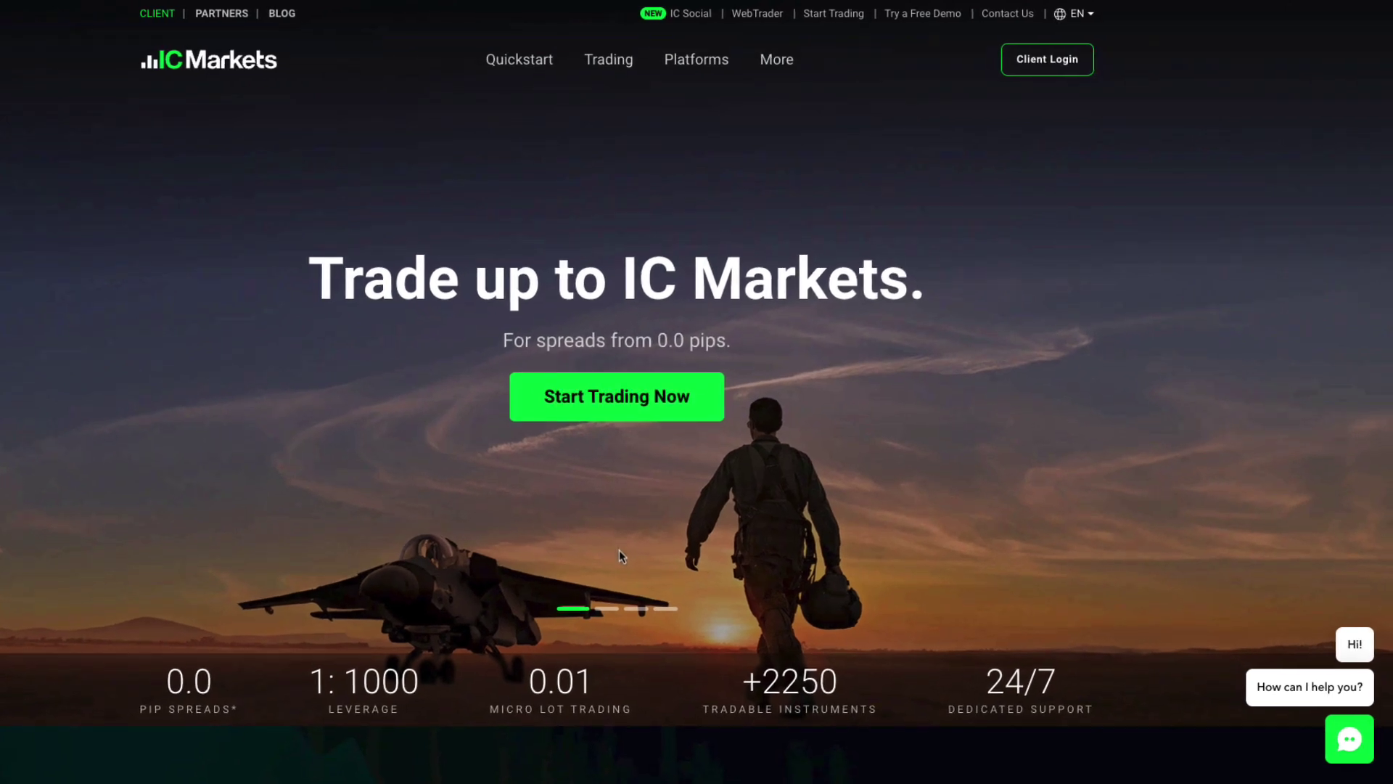
pyautogui.scroll(-1, 620, 555)
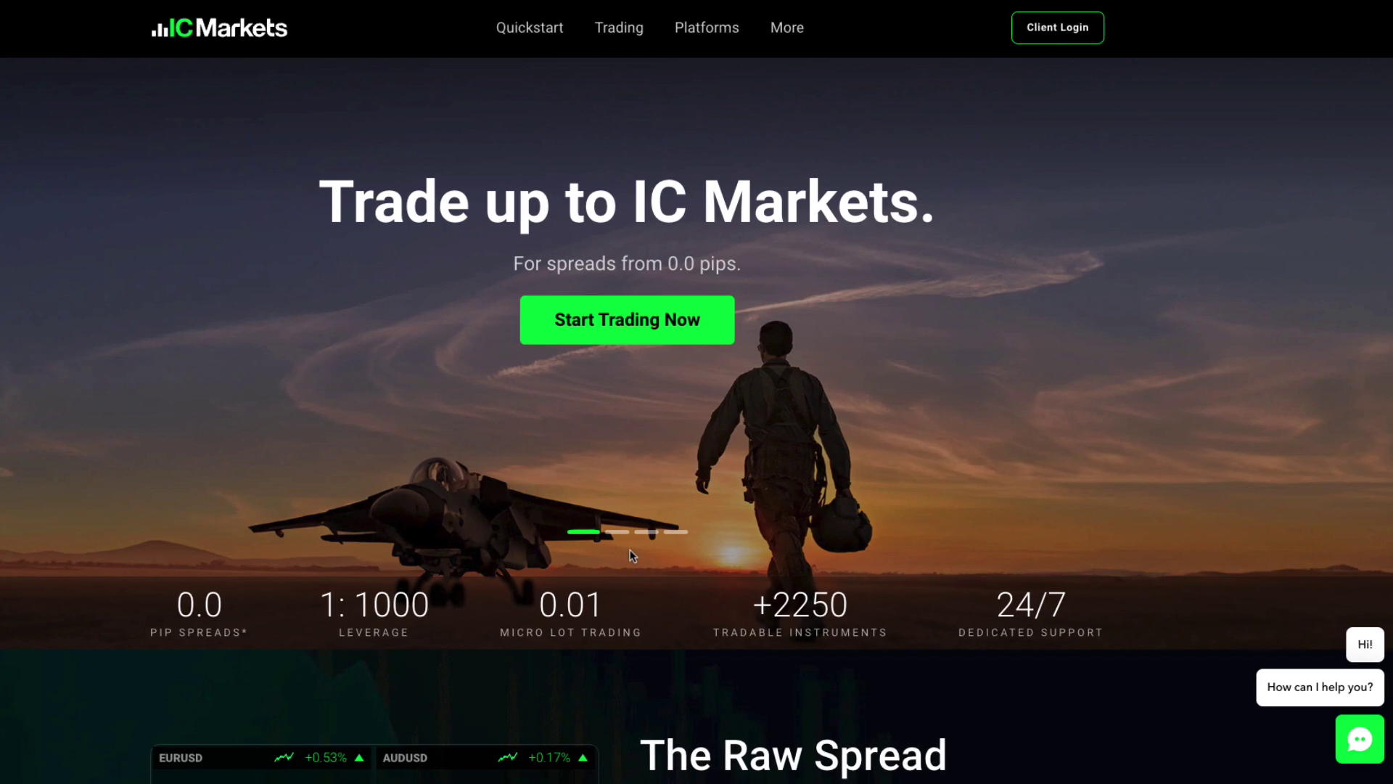
pyautogui.moveTo(178, 605); pyautogui.dragTo(222, 608)
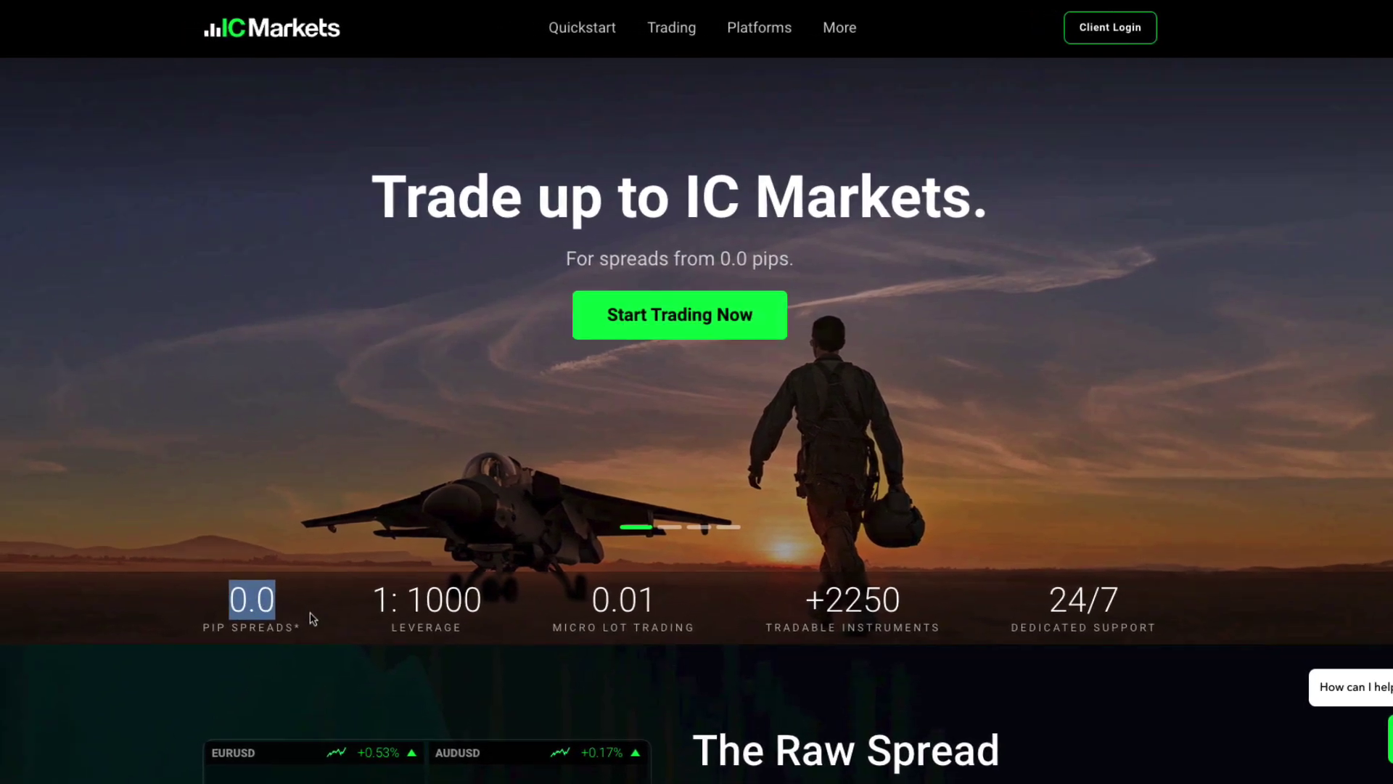
pyautogui.scroll(-2, 341, 612)
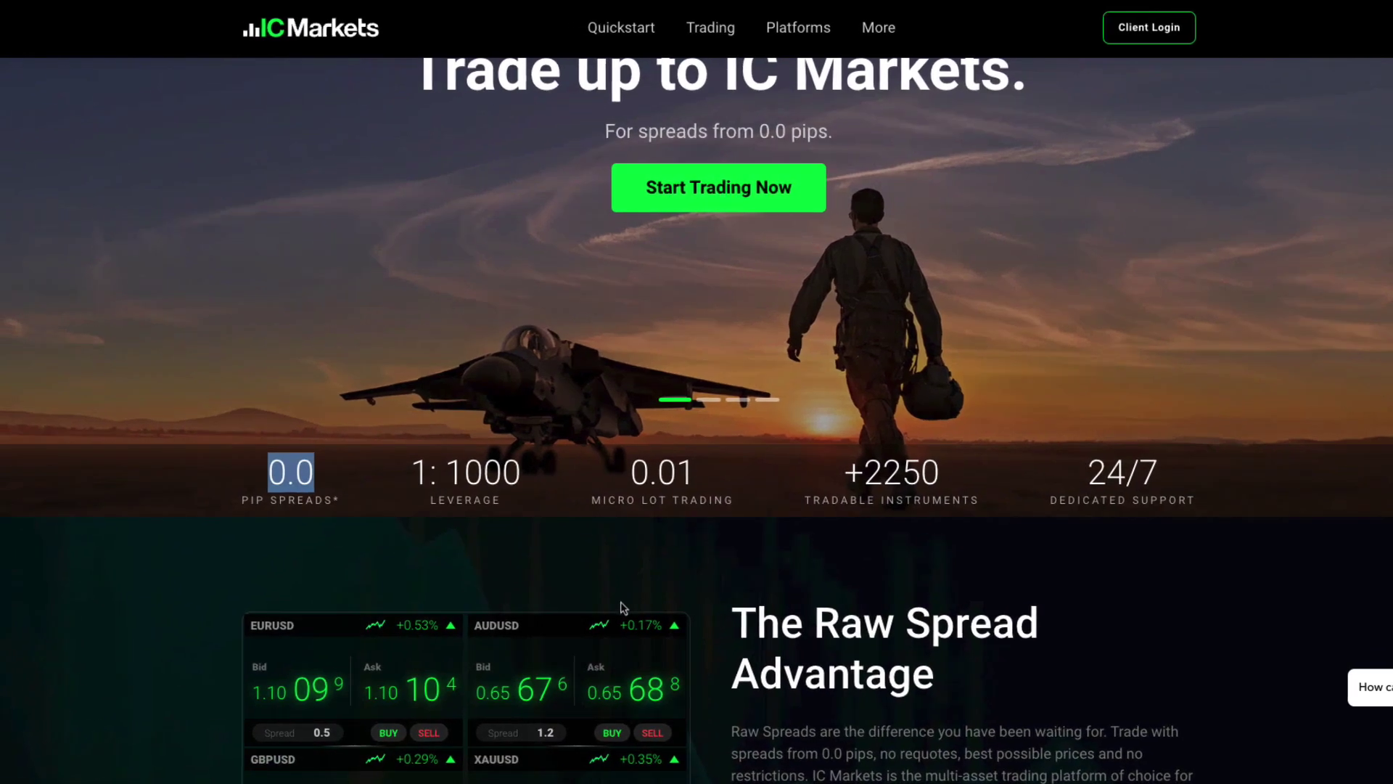
pyautogui.scroll(-3, 622, 608)
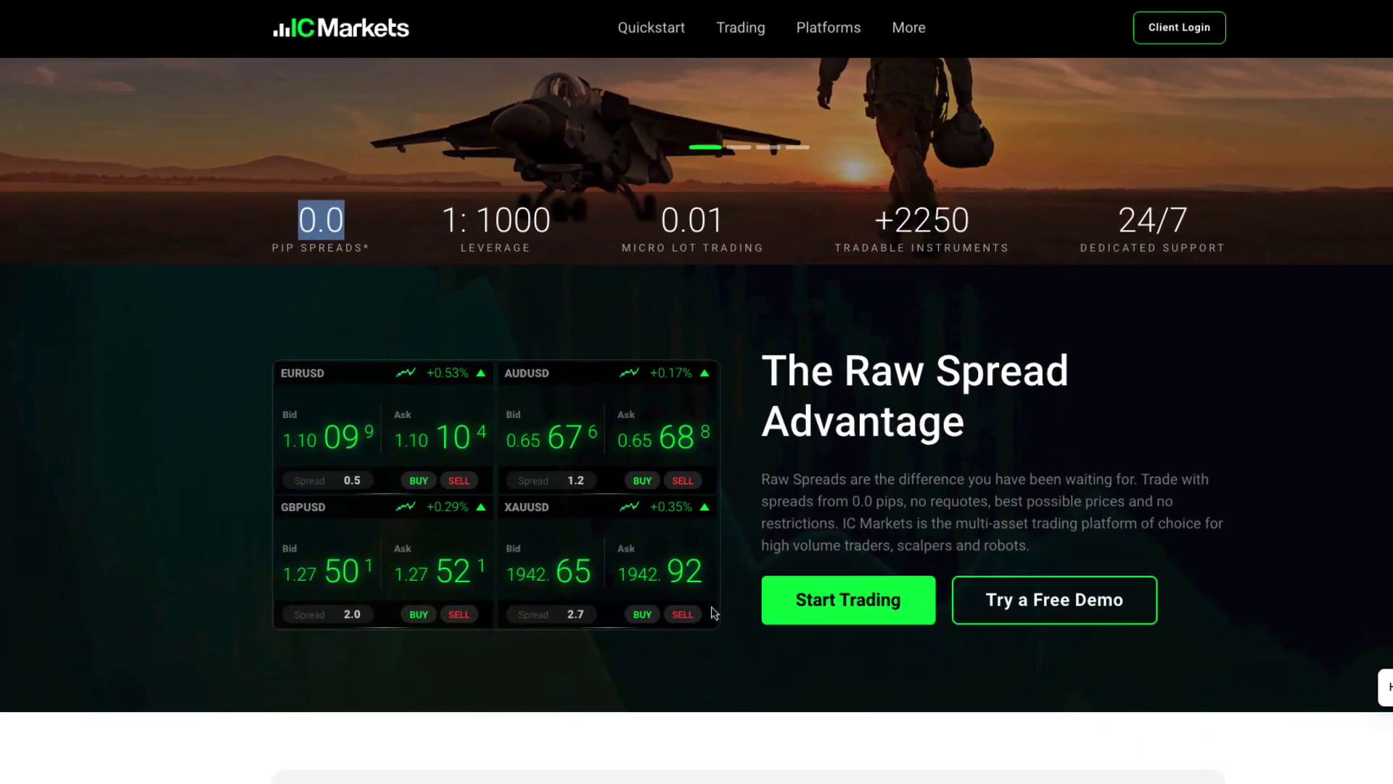
pyautogui.scroll(-1, 713, 614)
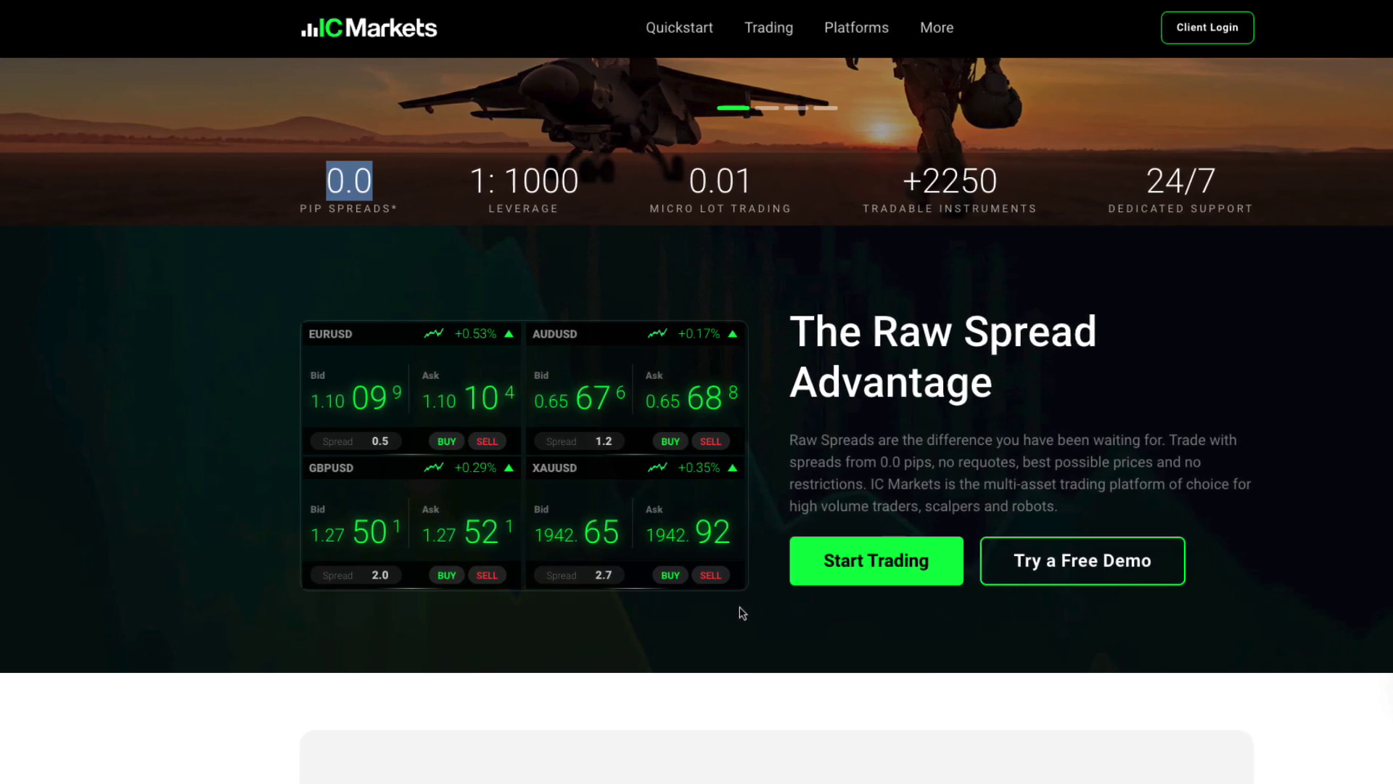
pyautogui.scroll(-1, 740, 607)
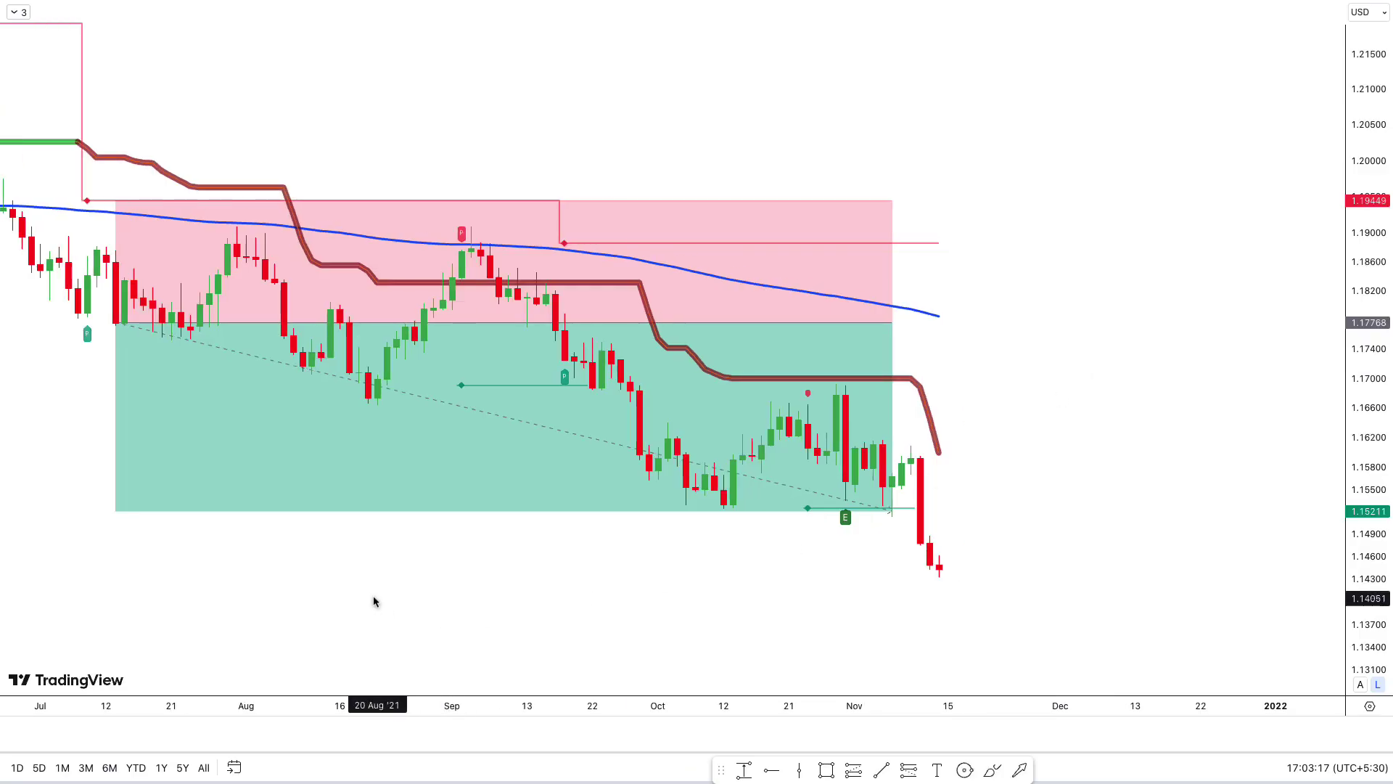
pyautogui.moveTo(374, 597); pyautogui.dragTo(578, 605)
pyautogui.scroll(2, 577, 604)
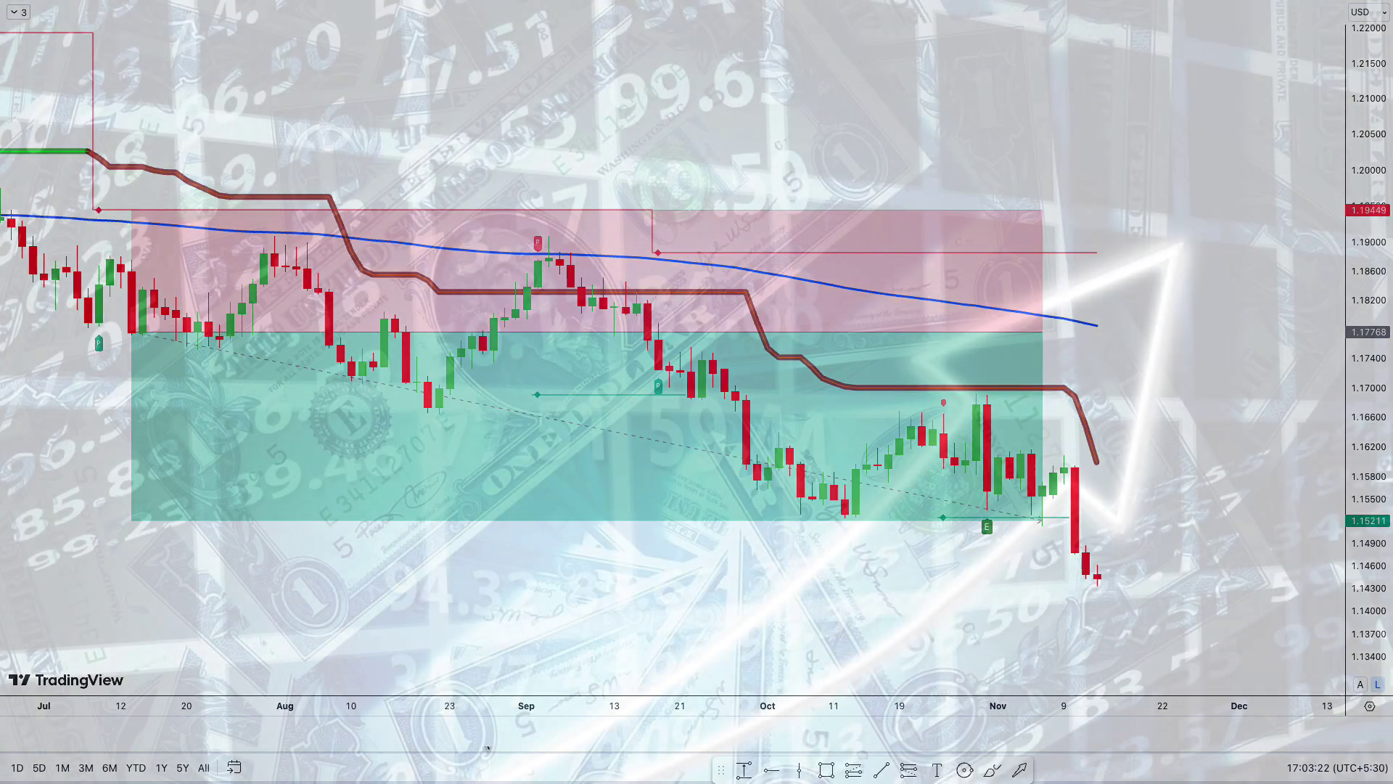
# Bring the May to October 2021 candles into view on the TradingView chart and turn on automatic price scaling.
pyautogui.press('Left')
pyautogui.press('Left')
pyautogui.press('Left')
pyautogui.press('Left')
pyautogui.press('Left')
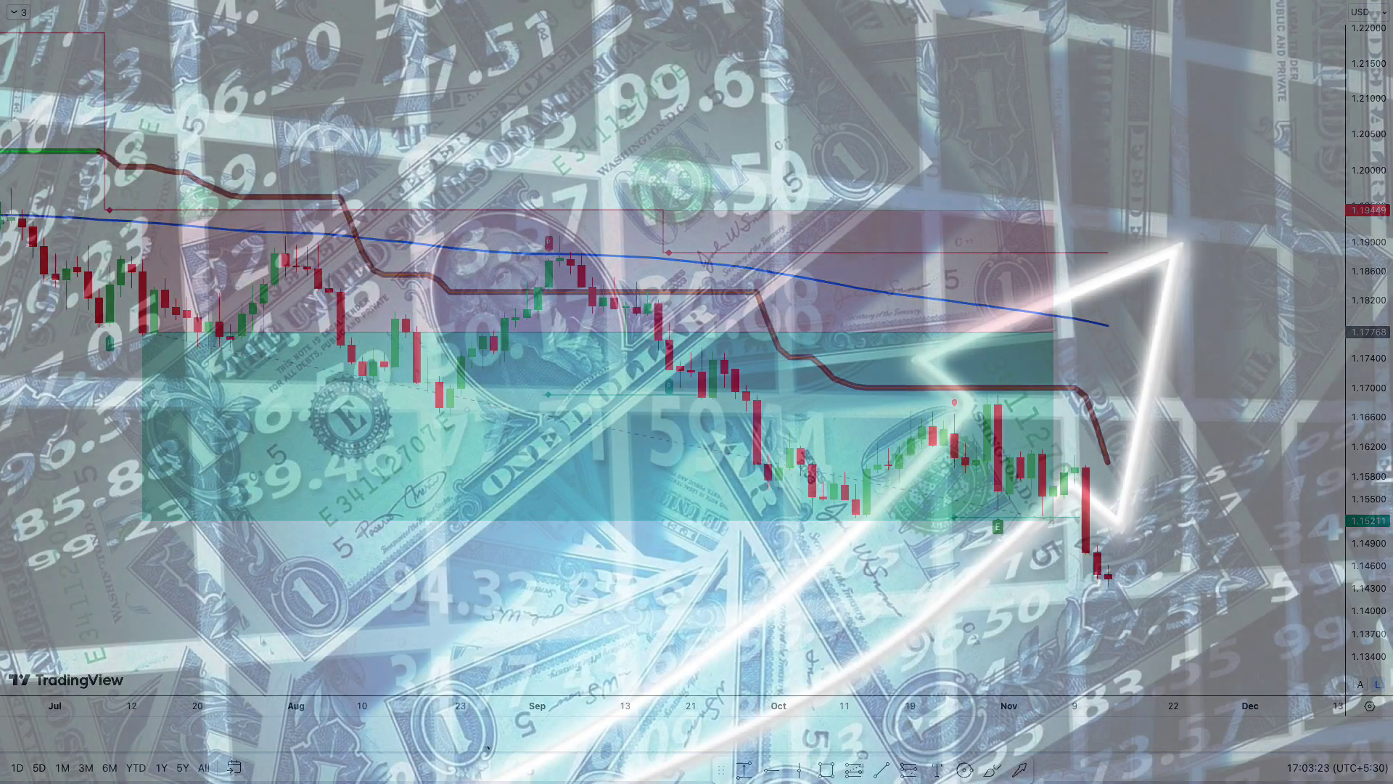
pyautogui.press('Left')
pyautogui.press('Left')
pyautogui.press('Left')
pyautogui.press('Left')
pyautogui.press('Left')
pyautogui.press('Left')
pyautogui.press('Left')
pyautogui.press('Left')
pyautogui.press('Left')
pyautogui.press('Left')
pyautogui.press('Left')
pyautogui.press('Left')
pyautogui.press('Left')
pyautogui.press('Left')
pyautogui.press('Left')
pyautogui.press('Left')
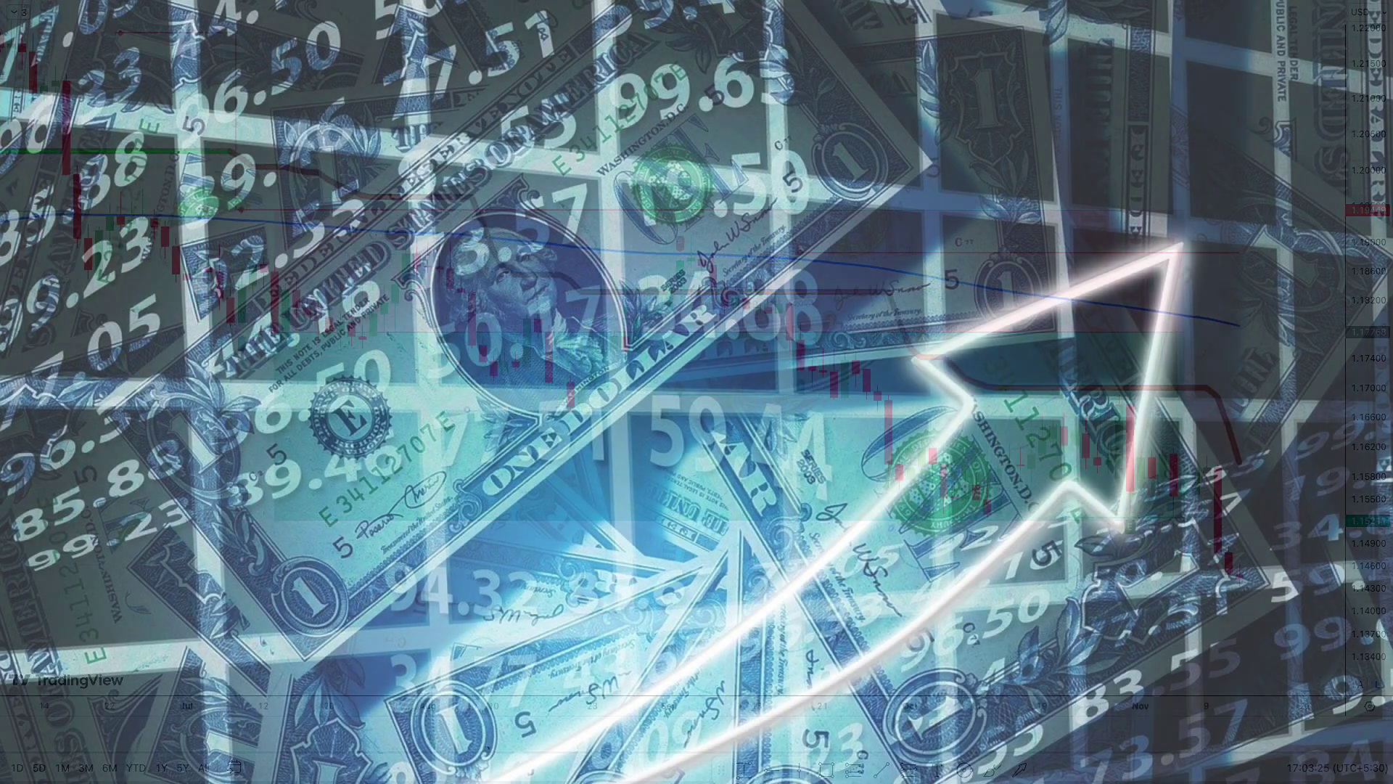
pyautogui.press('Left')
pyautogui.press('Left')
pyautogui.press('Left')
pyautogui.press('Left')
pyautogui.press('Left')
pyautogui.press('Left')
pyautogui.press('Left')
pyautogui.press('Left')
pyautogui.press('Left')
pyautogui.press('Left')
pyautogui.press('Left')
pyautogui.press('Left')
pyautogui.press('Left')
pyautogui.press('Left')
pyautogui.press('Left')
pyautogui.press('Left')
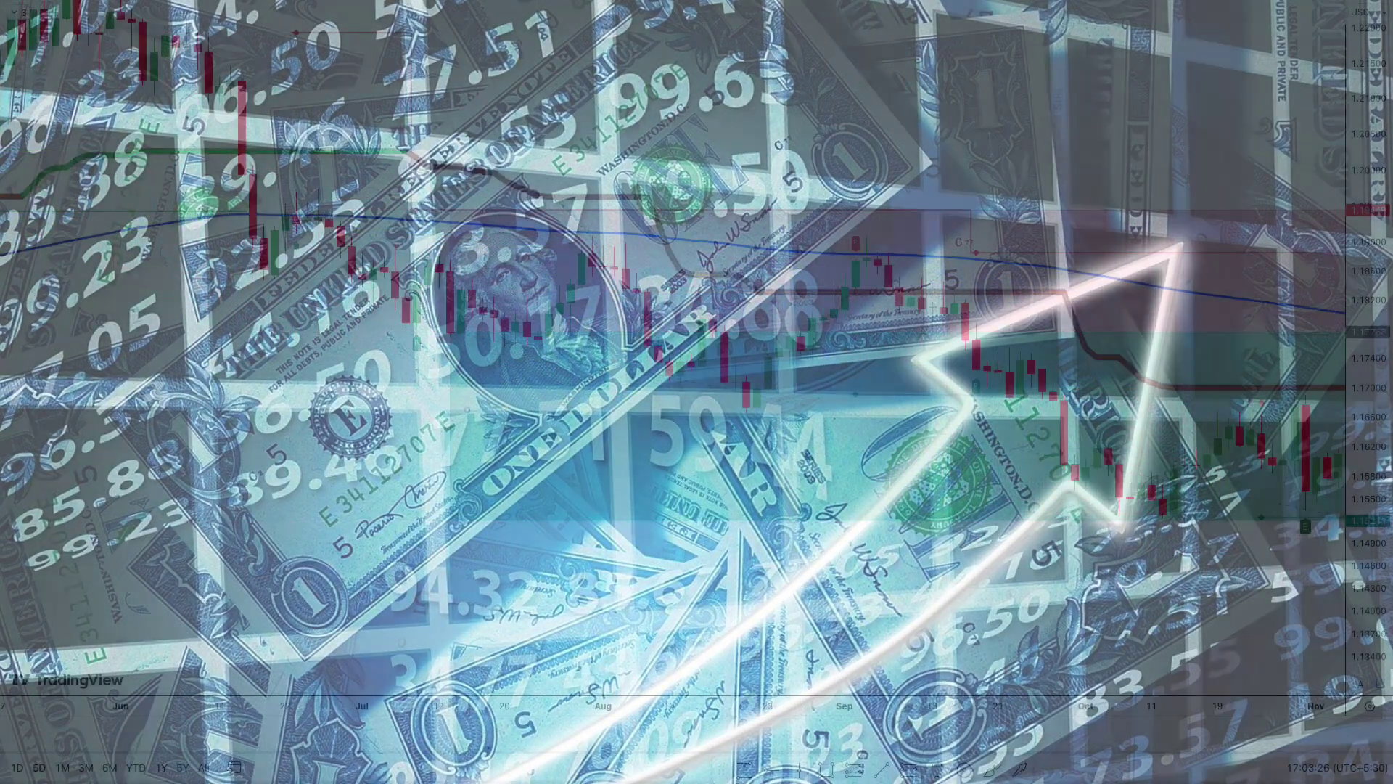
pyautogui.hscroll(-3, 487, 748)
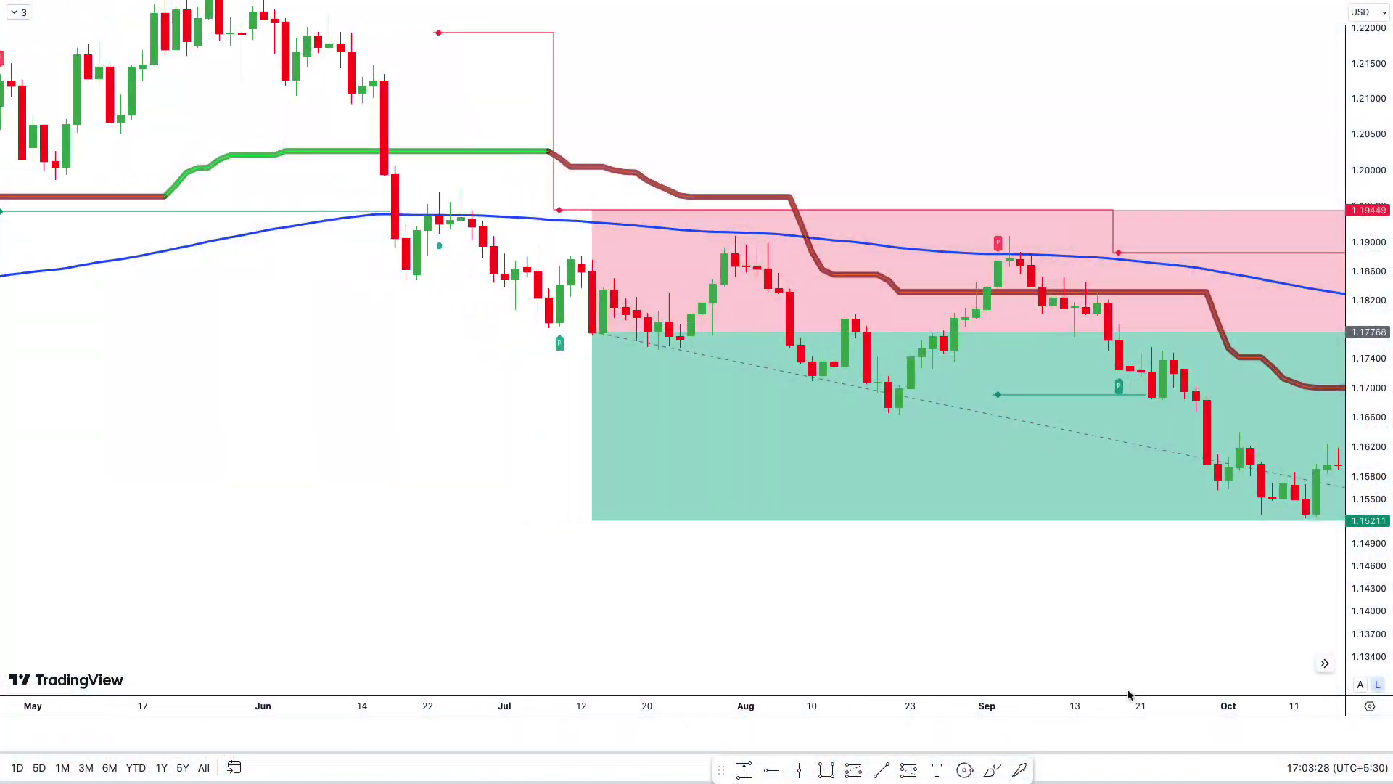
pyautogui.click(1361, 686)
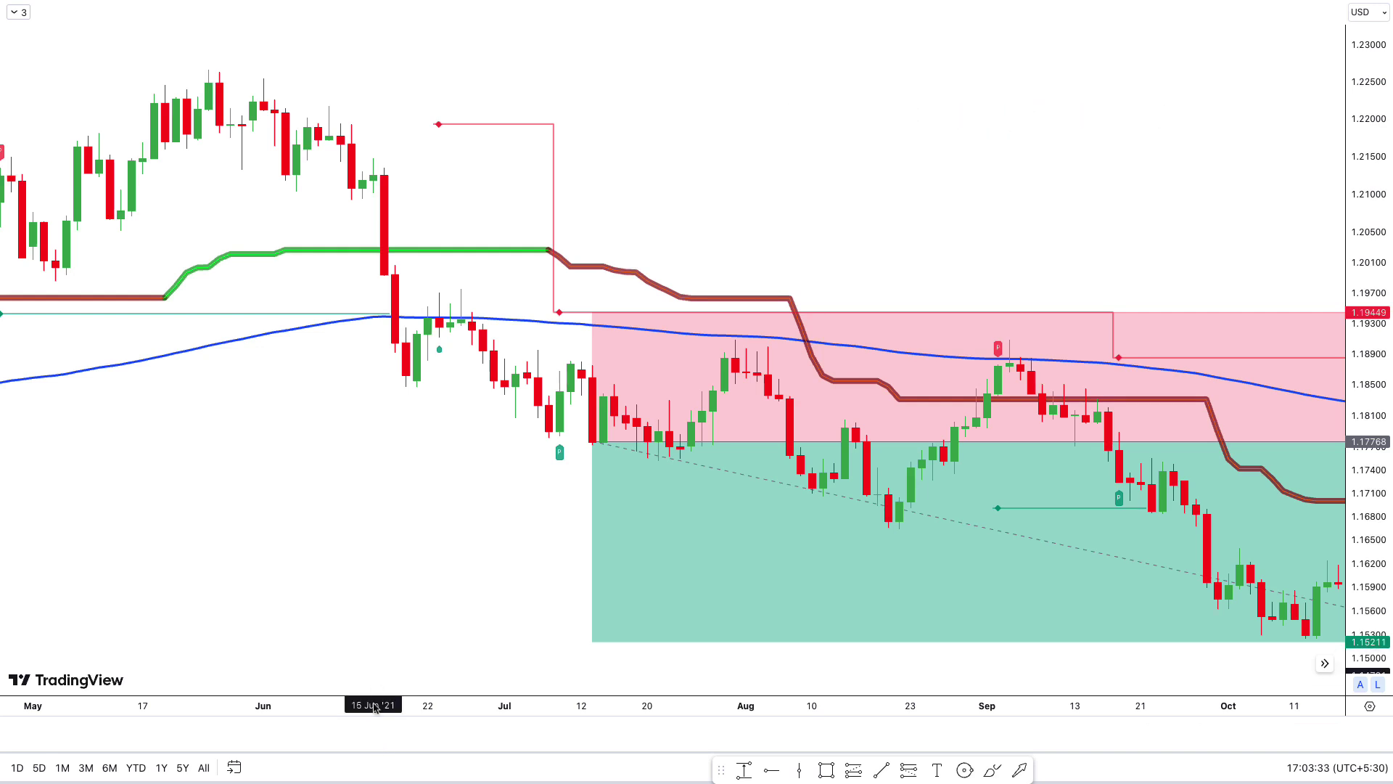
# Examine the reversal signals, range filter line and 200 EMA over the earlier price history back to June 2020.
pyautogui.moveTo(653, 436); pyautogui.dragTo(763, 436)
pyautogui.hscroll(-8, 672, 362)
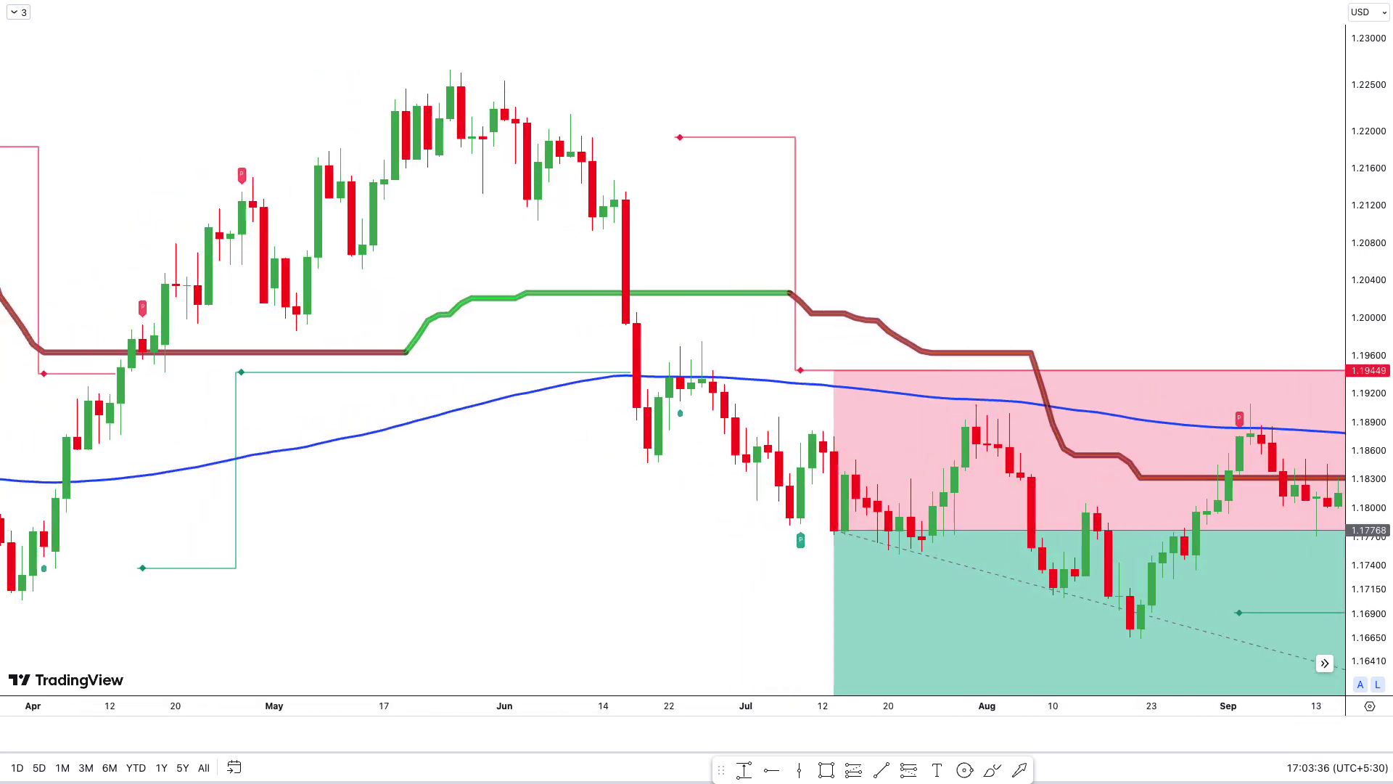
pyautogui.hscroll(-8, 672, 363)
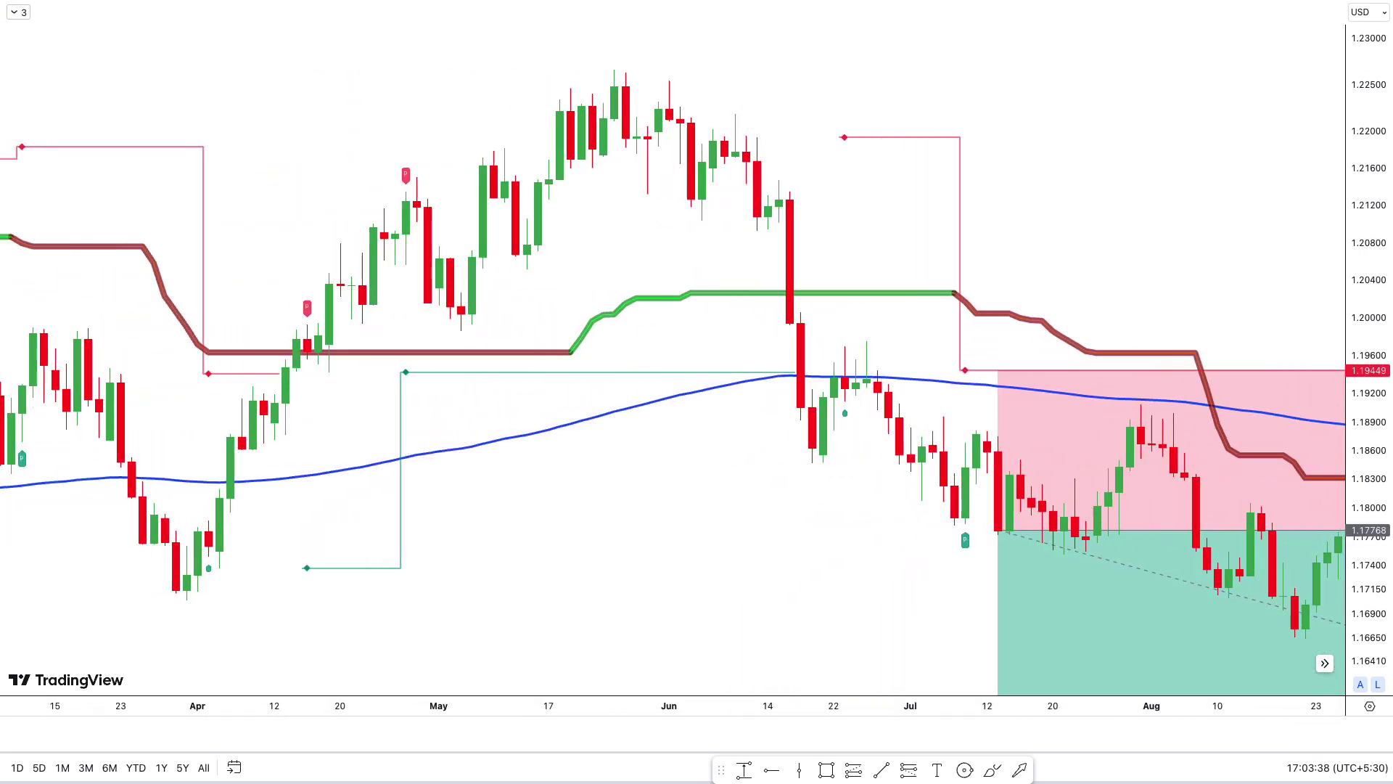
pyautogui.hscroll(-9, 673, 363)
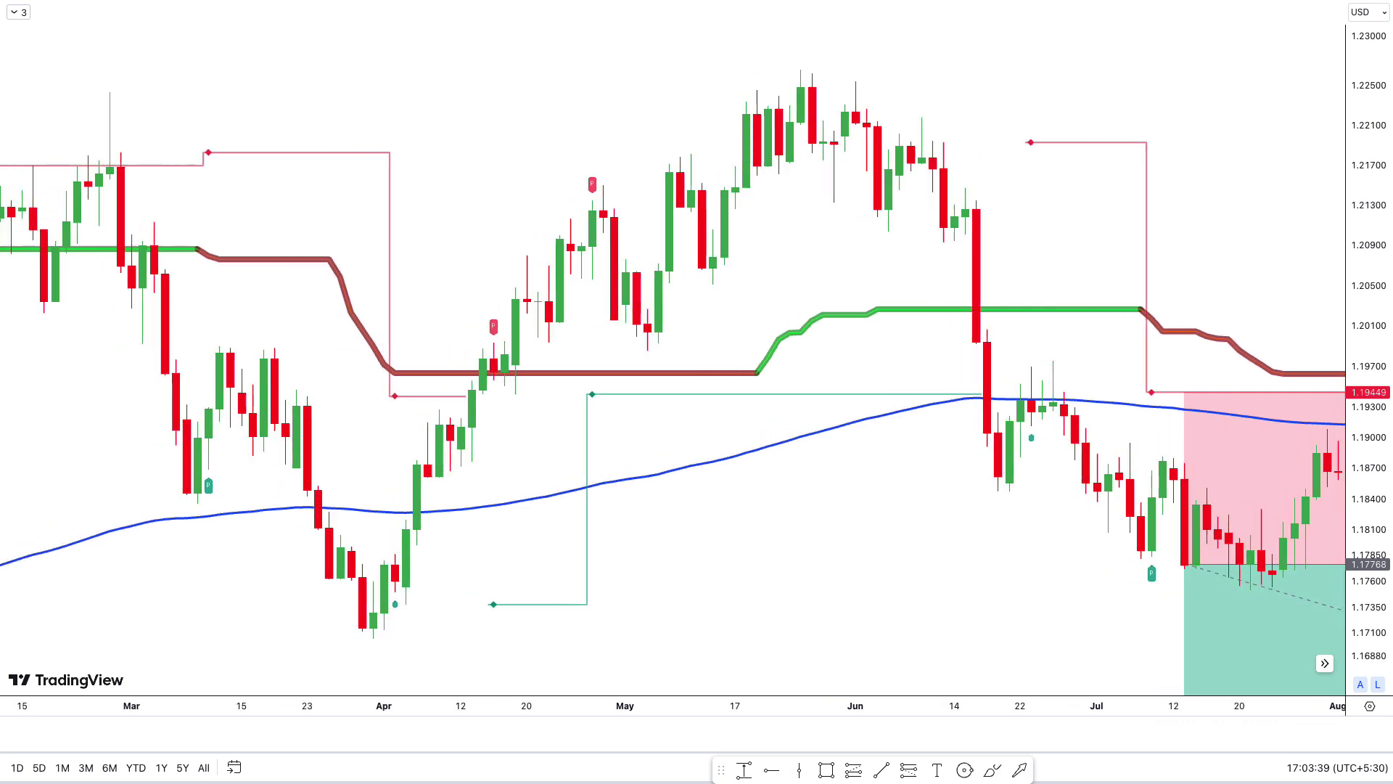
pyautogui.hscroll(-8, 672, 363)
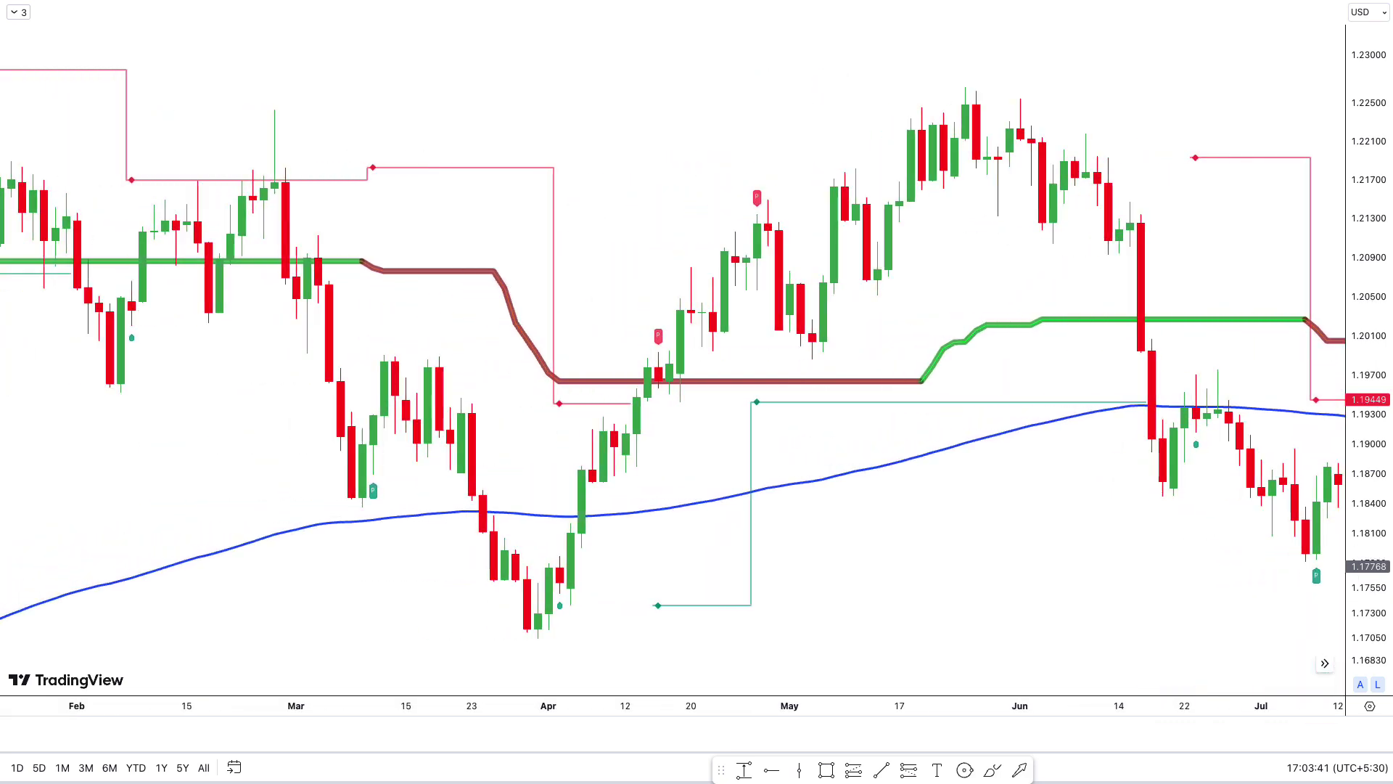
pyautogui.hscroll(-8, 673, 363)
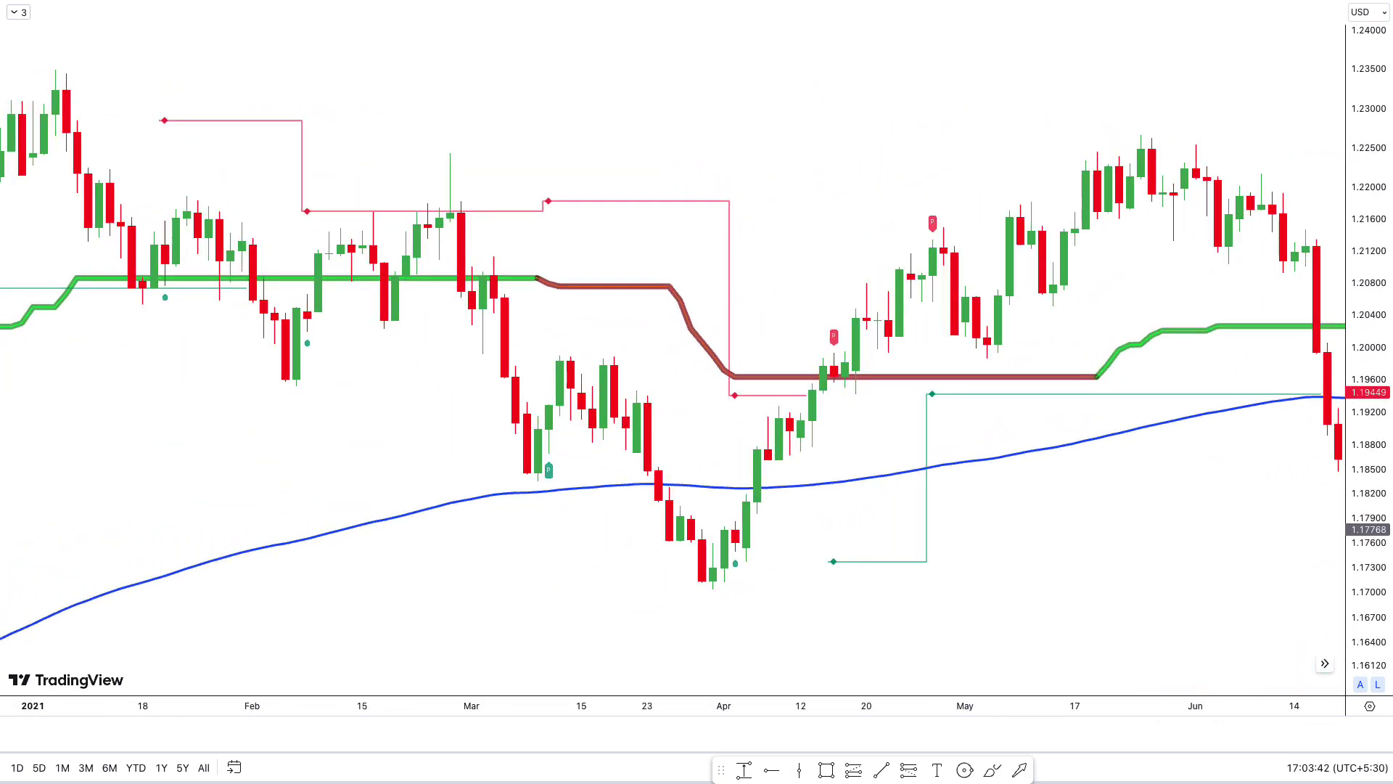
pyautogui.hscroll(-8, 672, 363)
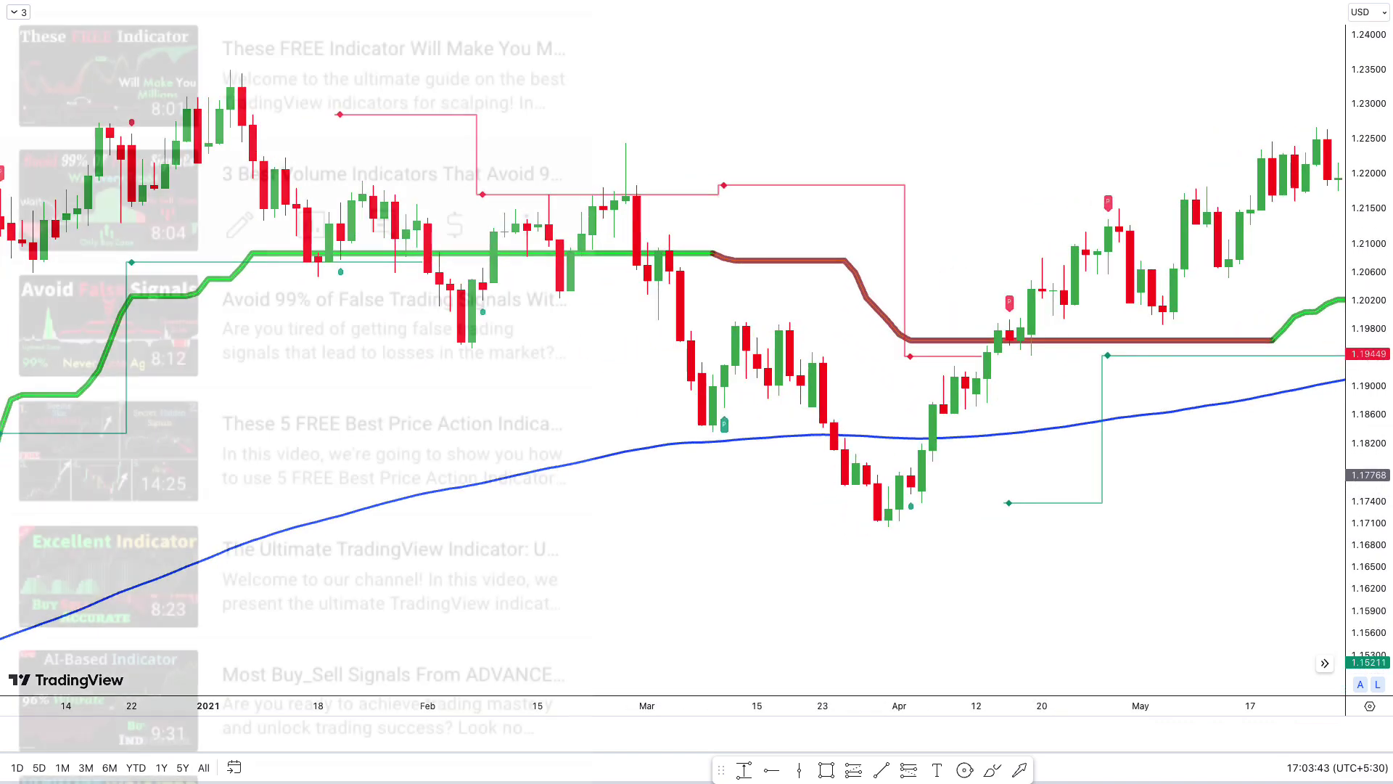
pyautogui.hscroll(-8, 970, 363)
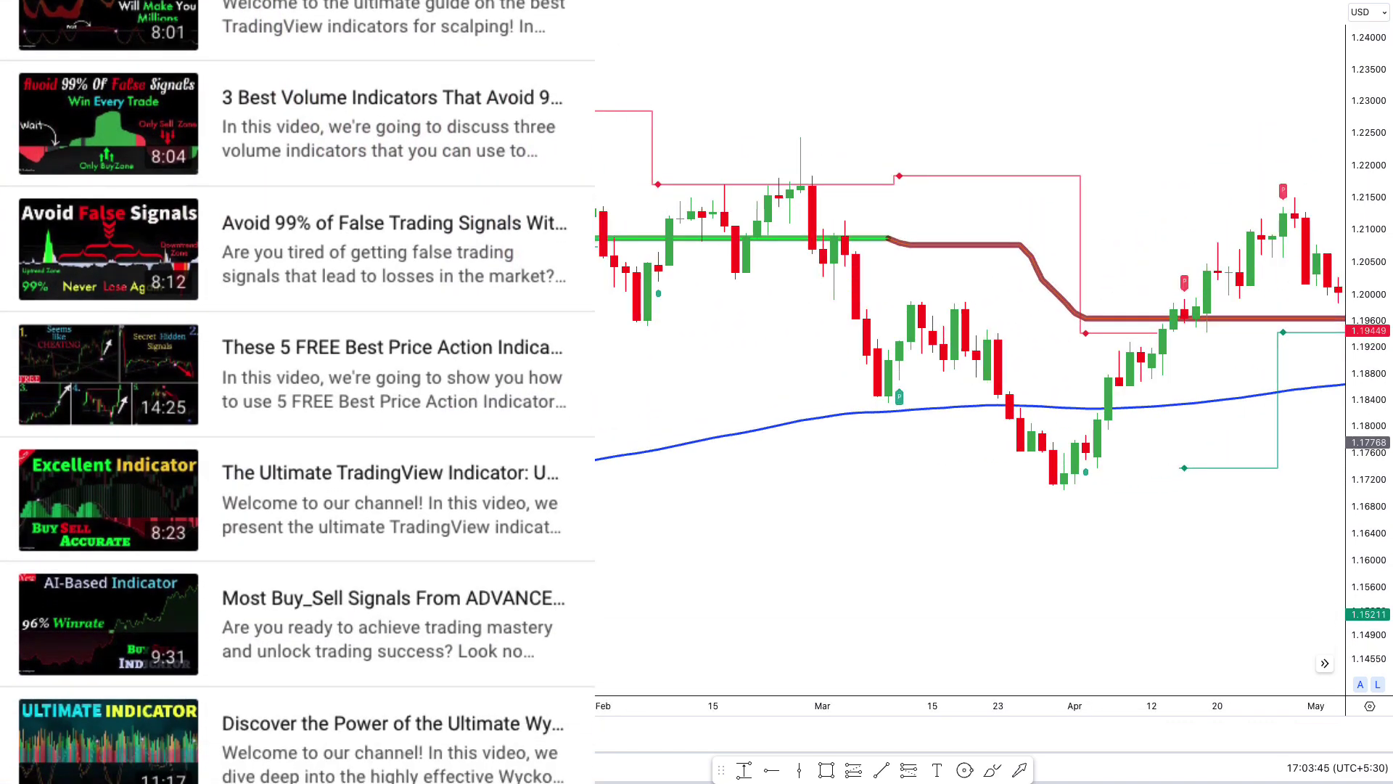
pyautogui.hscroll(-8, 970, 363)
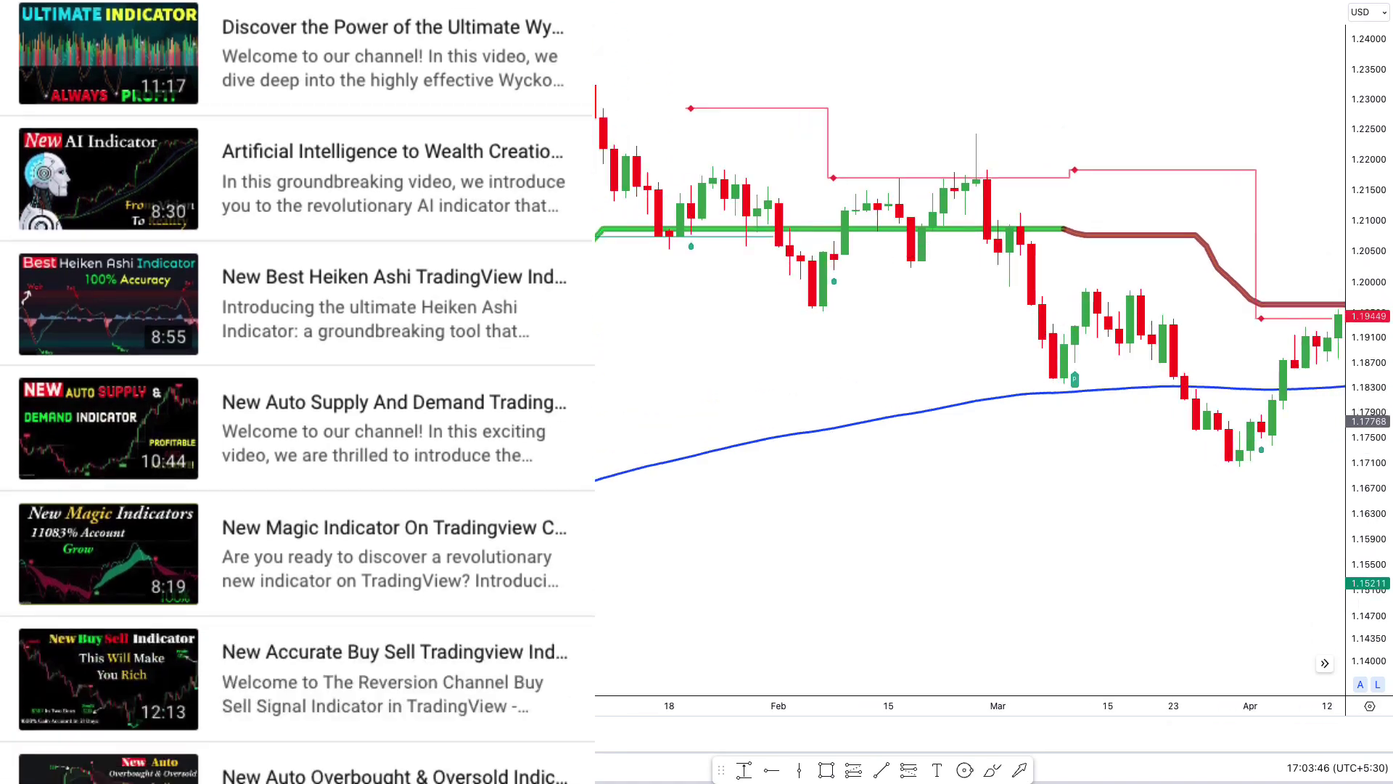
pyautogui.hscroll(-8, 673, 363)
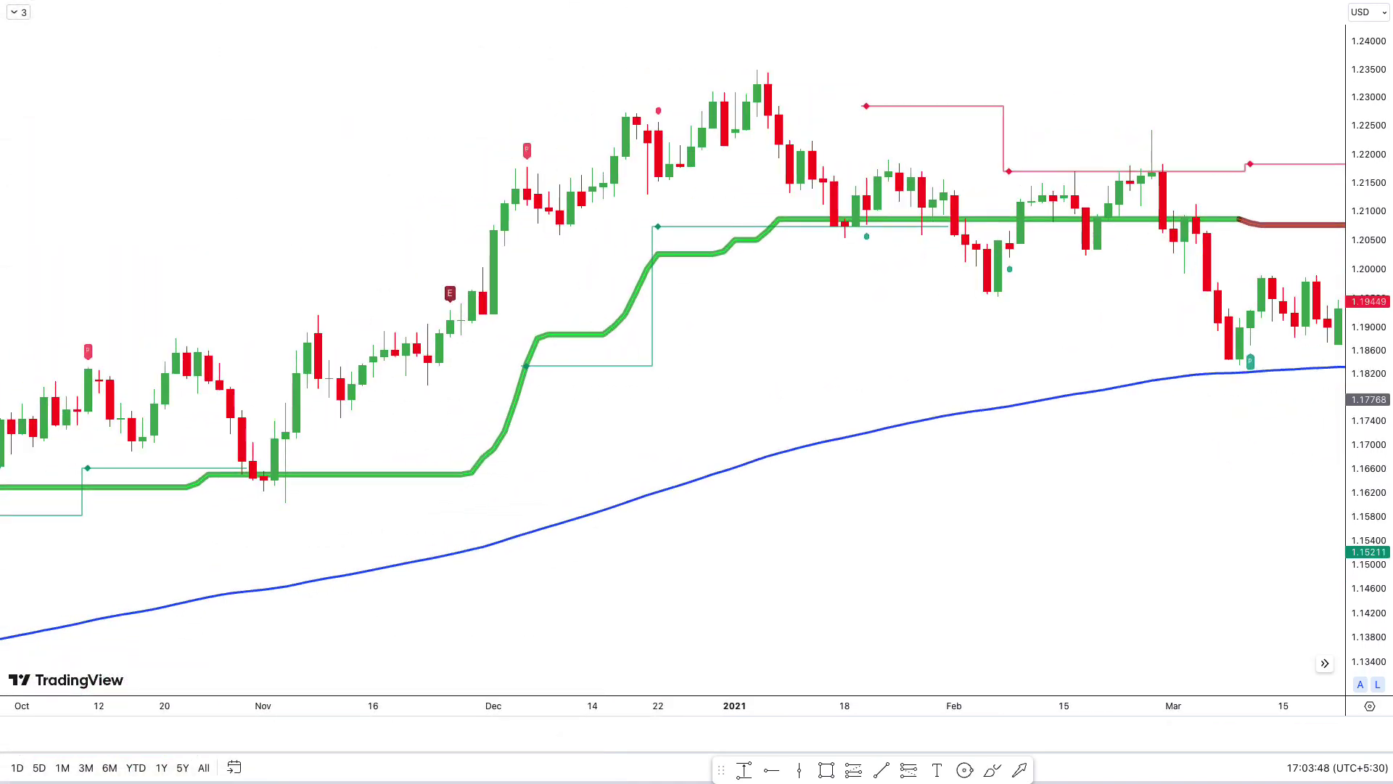
pyautogui.hscroll(-8, 673, 363)
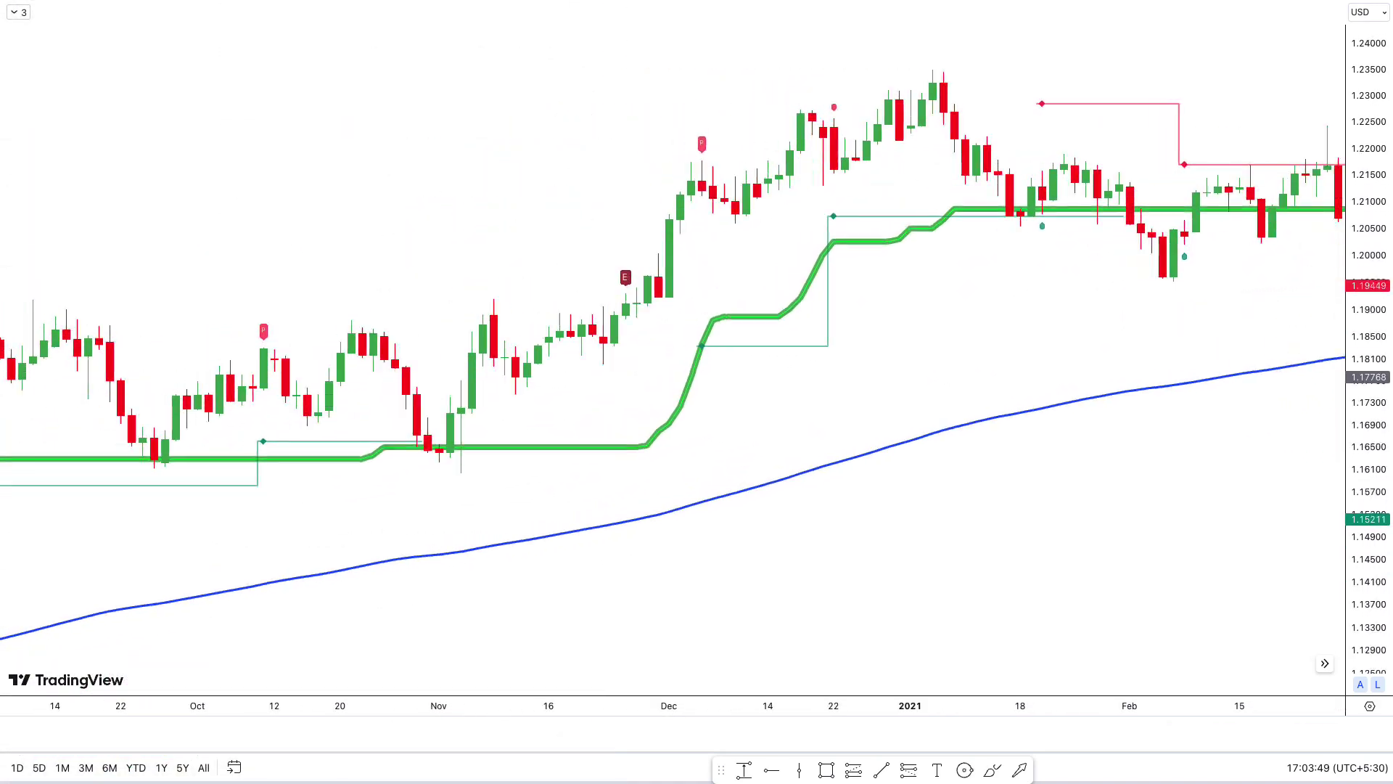
pyautogui.hscroll(-8, 673, 363)
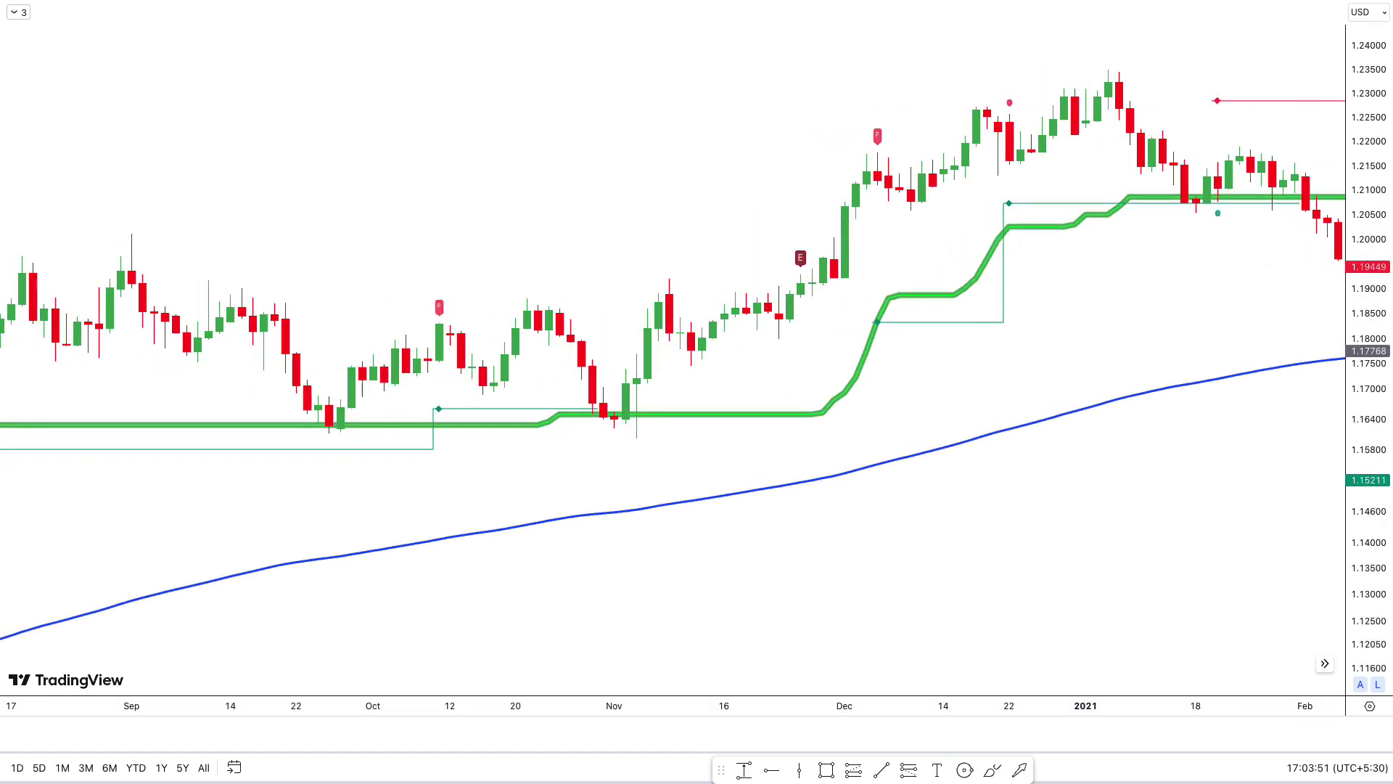
pyautogui.hscroll(-4, 673, 363)
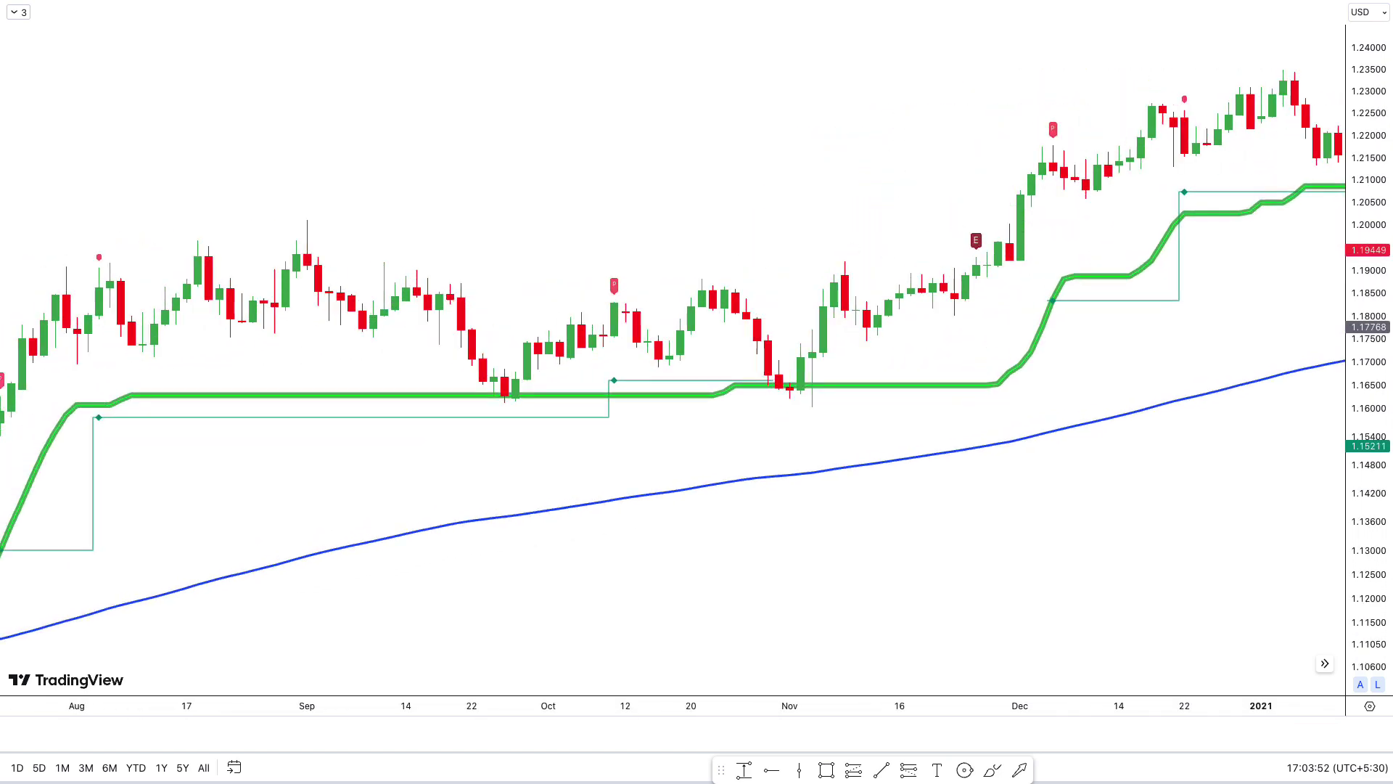
pyautogui.hscroll(-8, 672, 362)
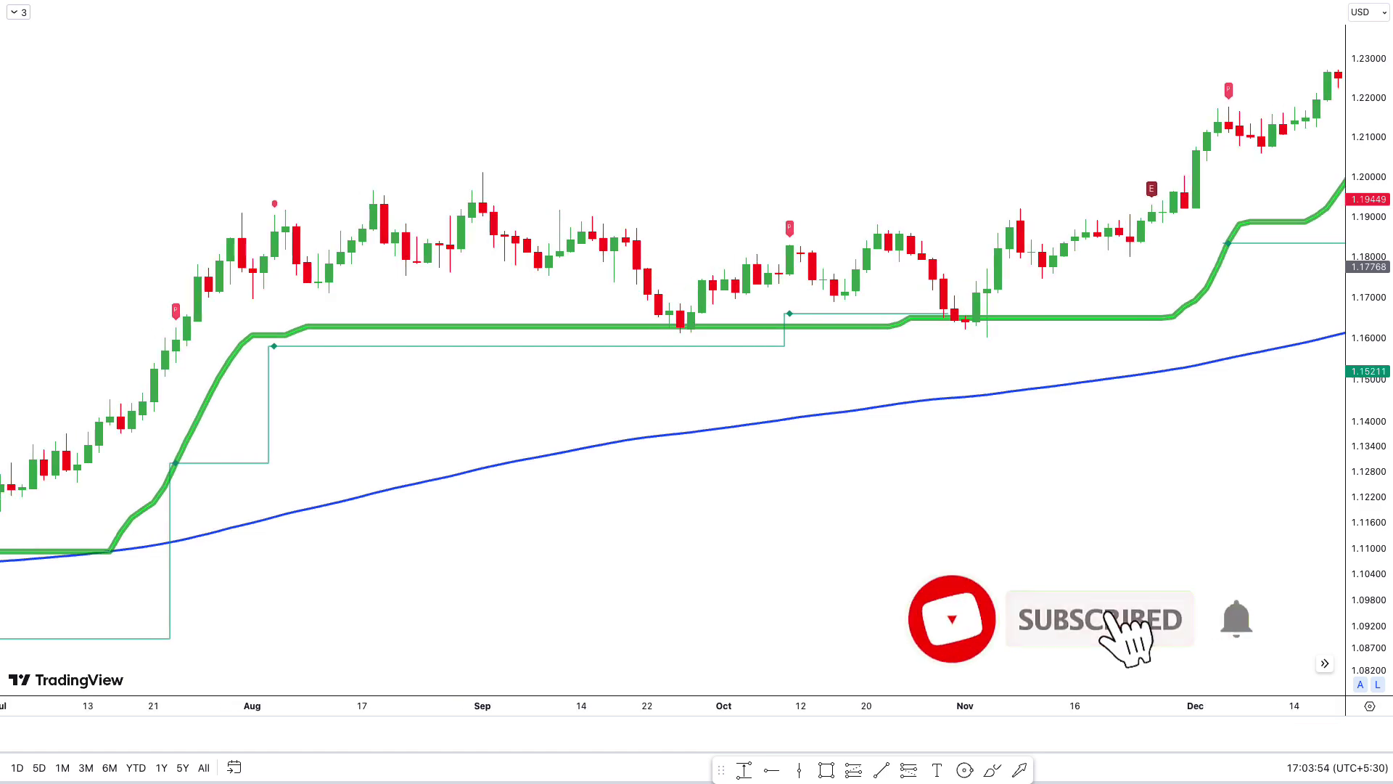
pyautogui.hscroll(-8, 672, 363)
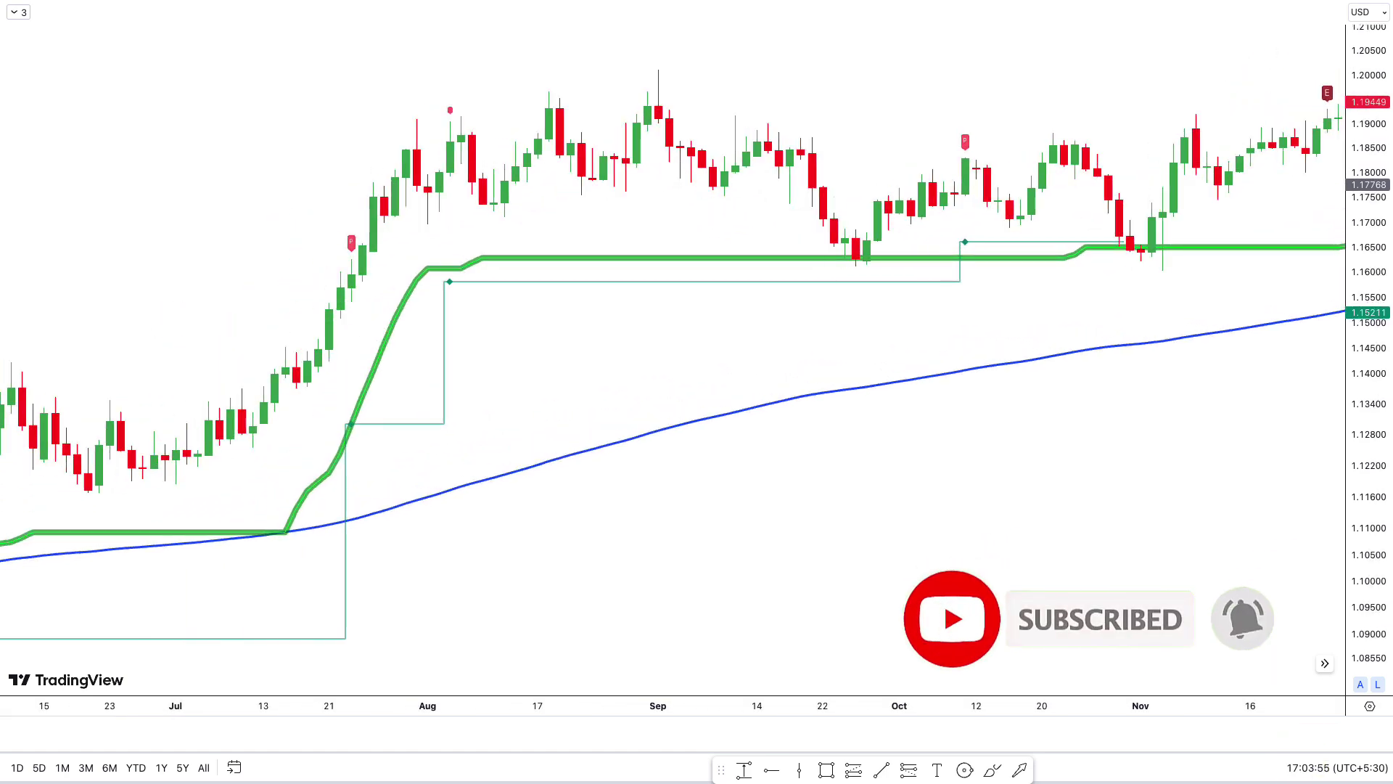
pyautogui.hscroll(-8, 673, 363)
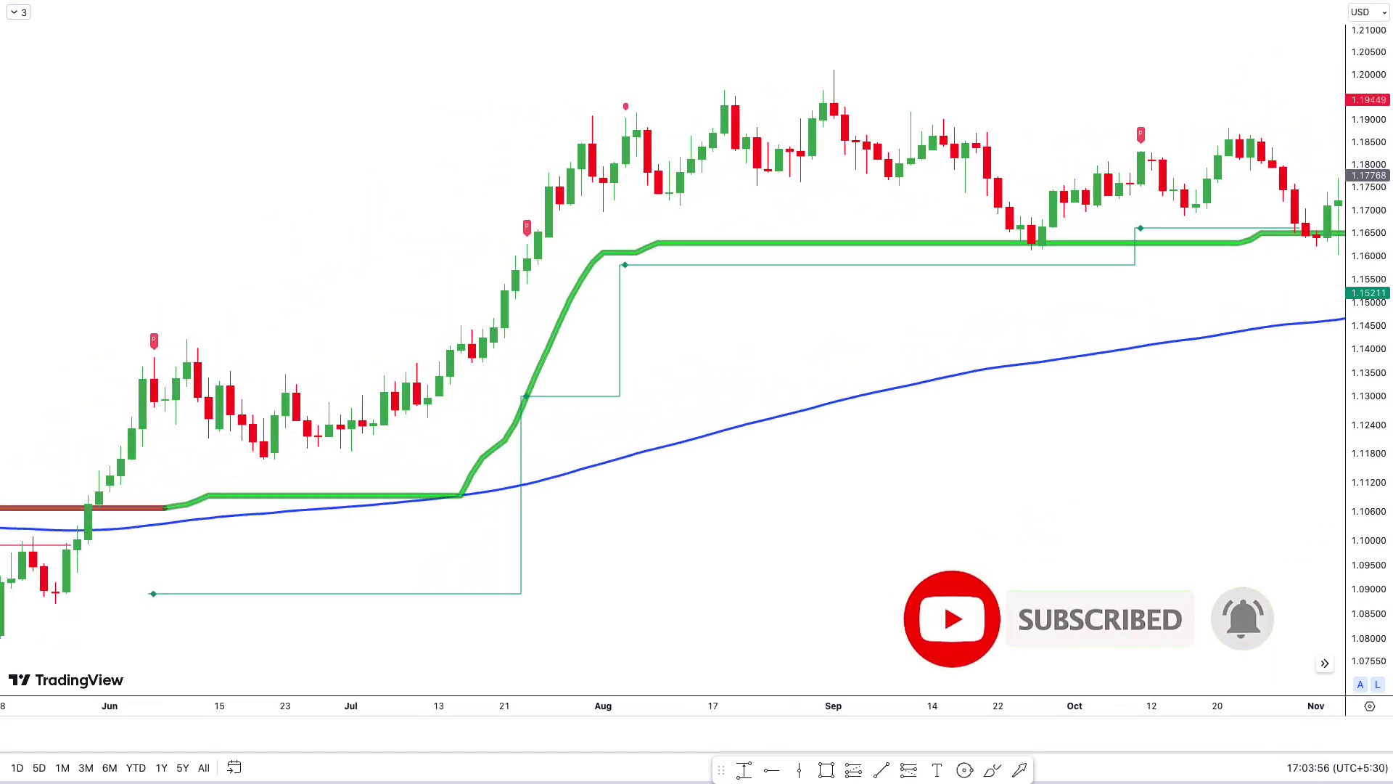
pyautogui.hscroll(-4, 673, 363)
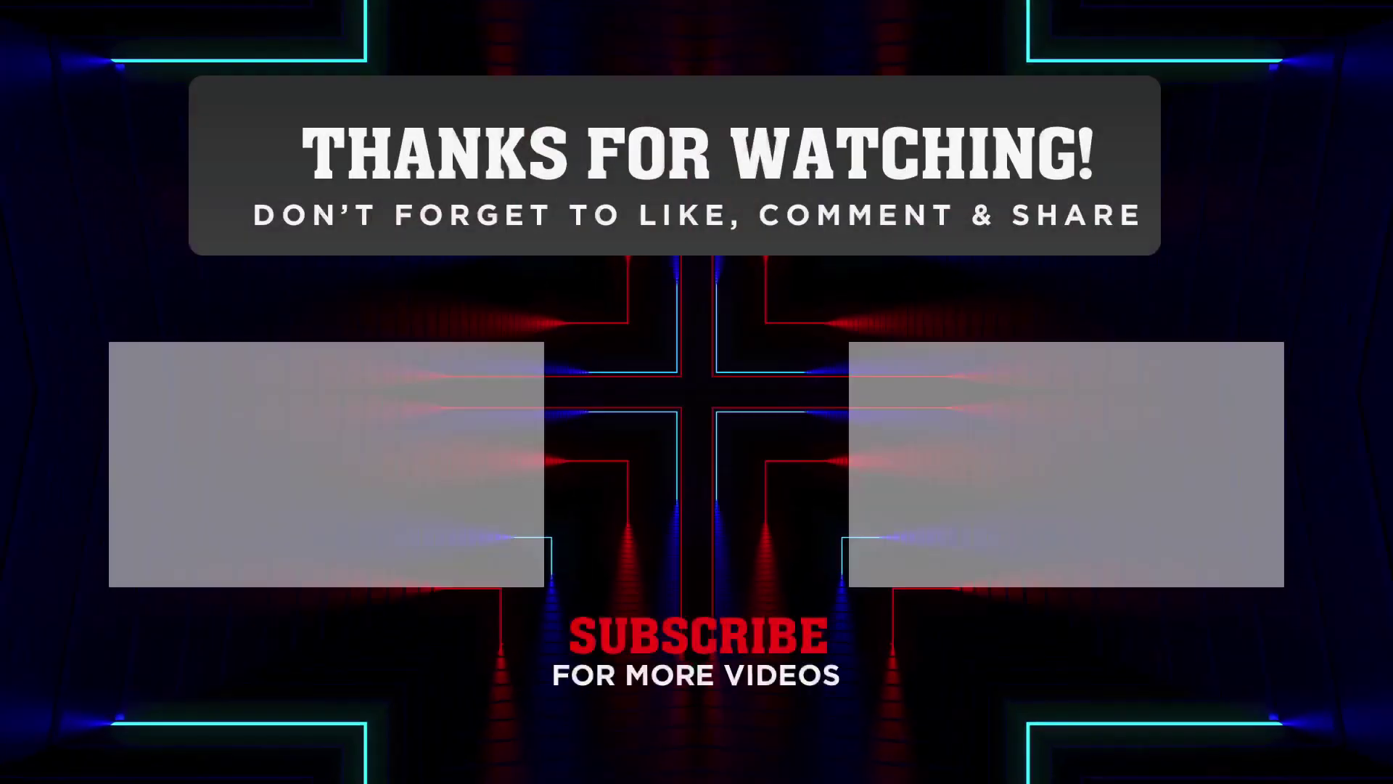